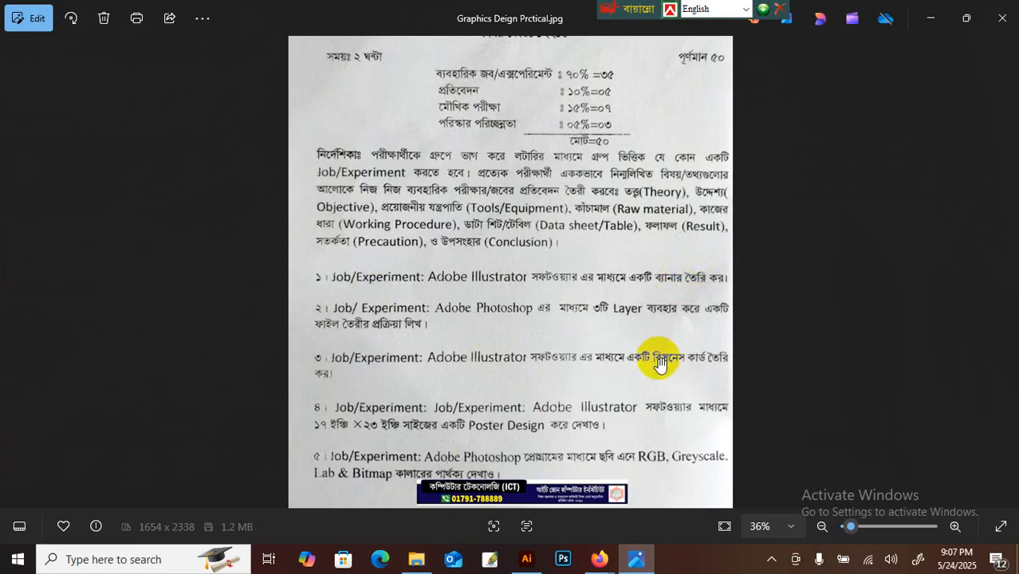
Step: Pan through the Graphics Design Prctical exam sheet in Photos, then close the image
{"action": "left_click_drag", "start_coordinate": [629, 136], "coordinate": [628, 211]}
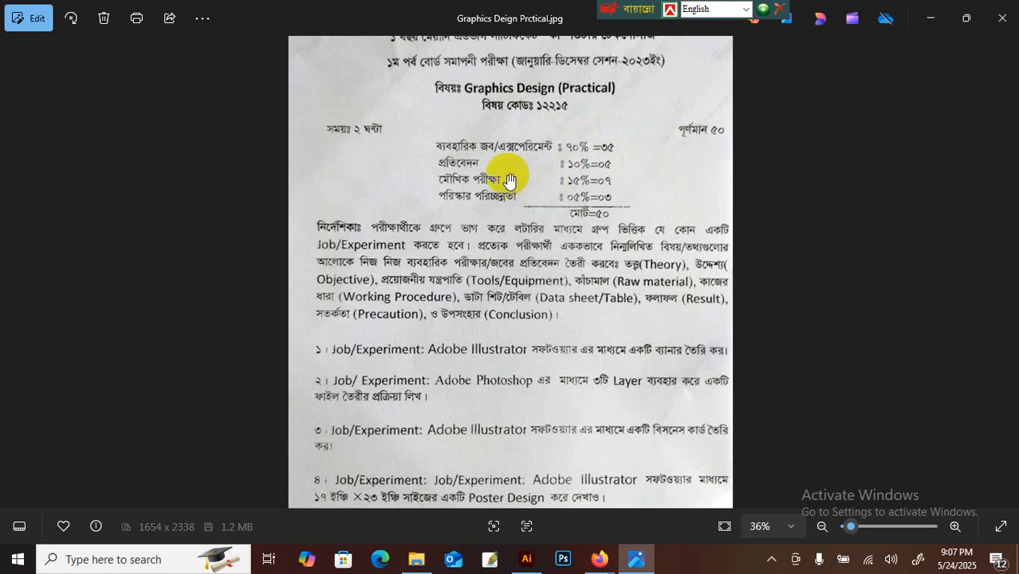
{"action": "scroll", "coordinate": [453, 341], "scroll_direction": "down", "scroll_amount": 2}
{"action": "scroll", "coordinate": [490, 303], "scroll_direction": "up", "scroll_amount": 2}
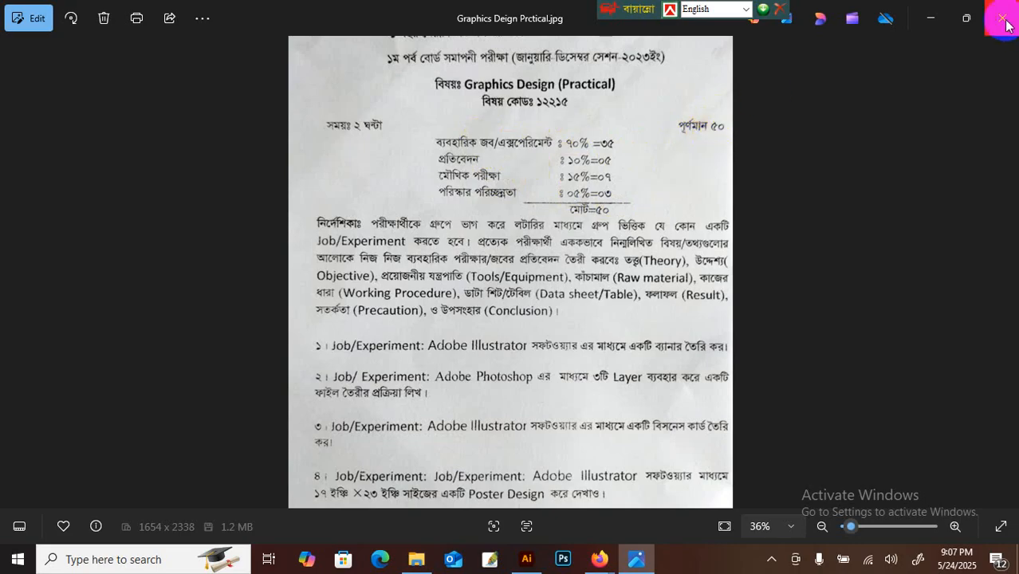
{"action": "scroll", "coordinate": [550, 235], "scroll_direction": "down", "scroll_amount": 1}
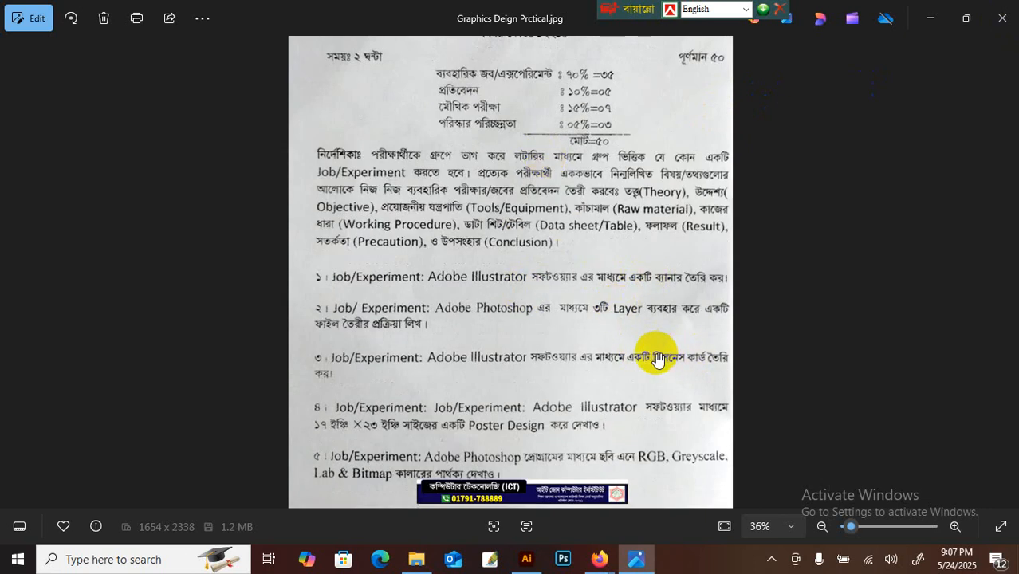
{"action": "left_click", "coordinate": [996, 22]}
Step: Start a photo attachment in the WhatsApp chat and browse to the Creative Graphics Design course folder
{"action": "mouse_move", "coordinate": [601, 534]}
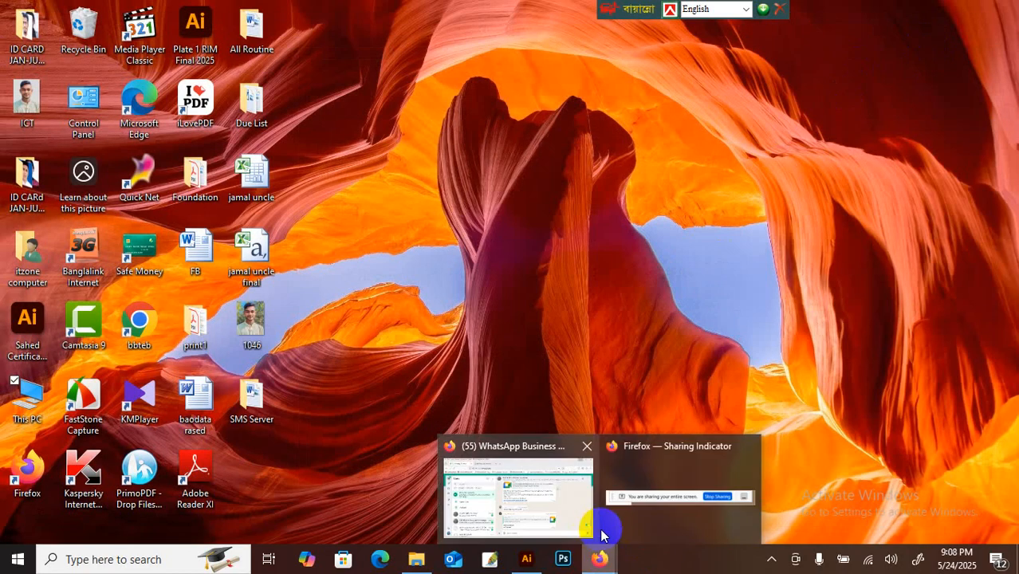
{"action": "left_click", "coordinate": [554, 514]}
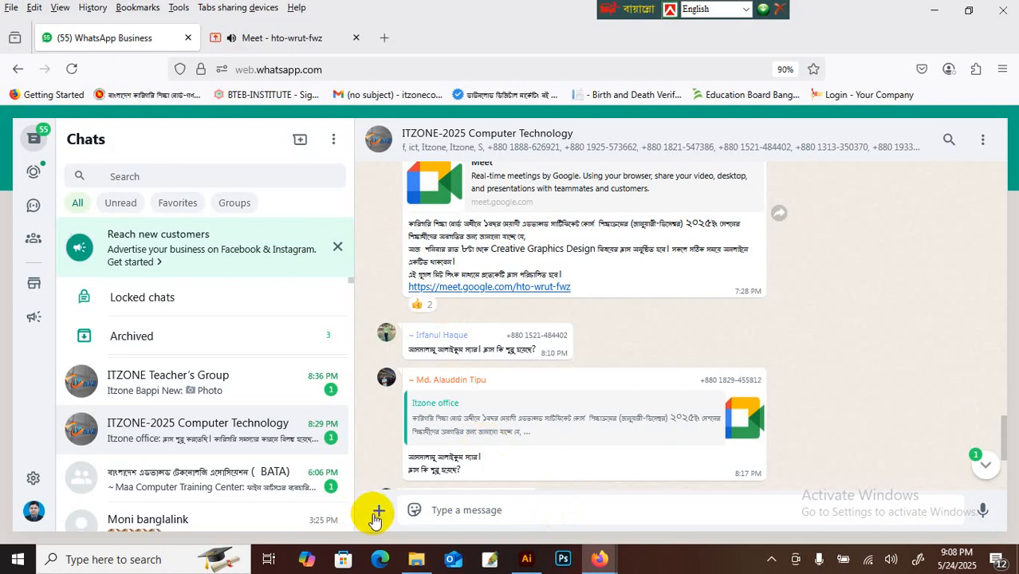
{"action": "left_click", "coordinate": [377, 512]}
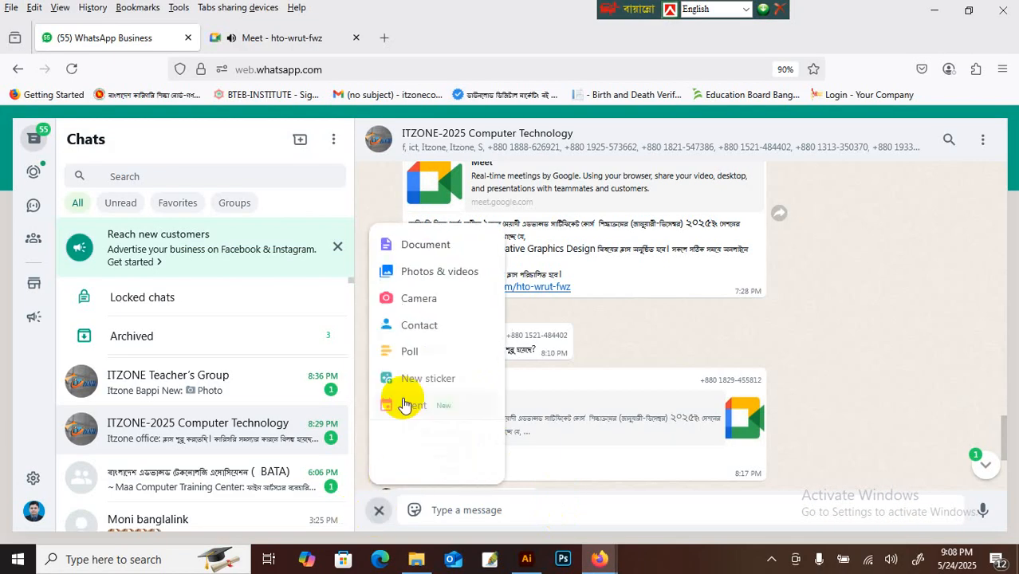
{"action": "left_click", "coordinate": [424, 273]}
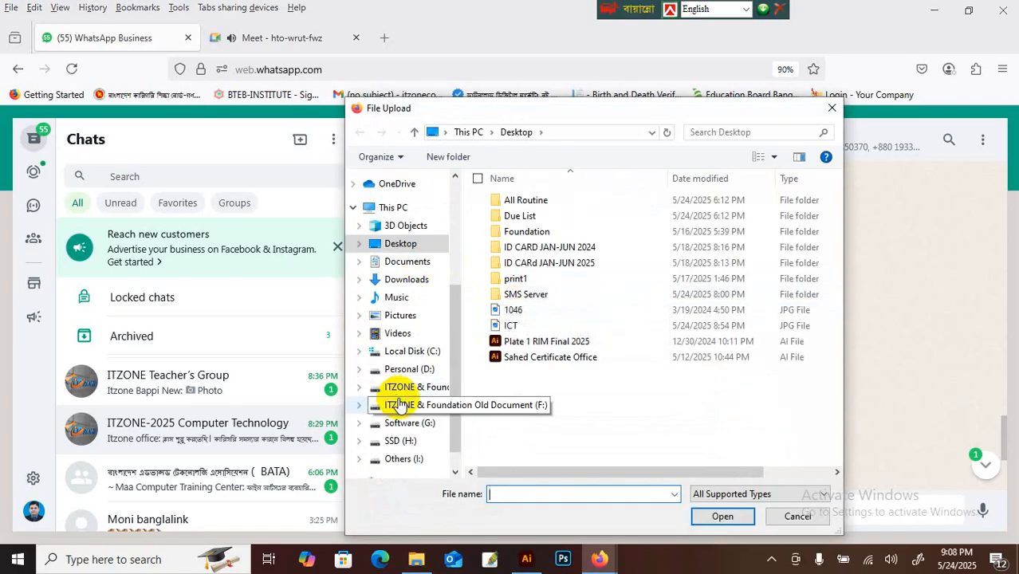
{"action": "left_click", "coordinate": [390, 387]}
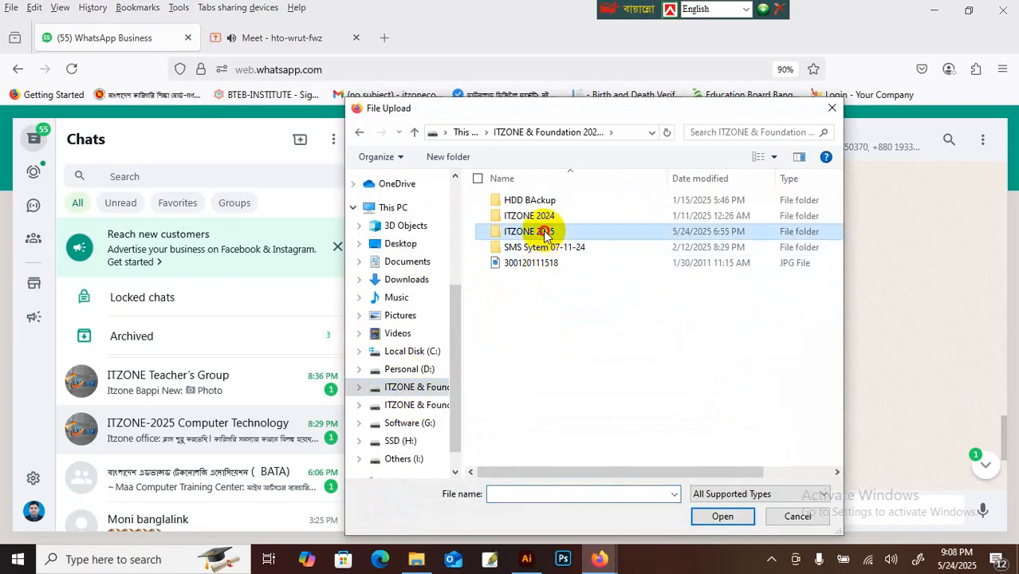
{"action": "double_click", "coordinate": [545, 231]}
{"action": "double_click", "coordinate": [526, 320]}
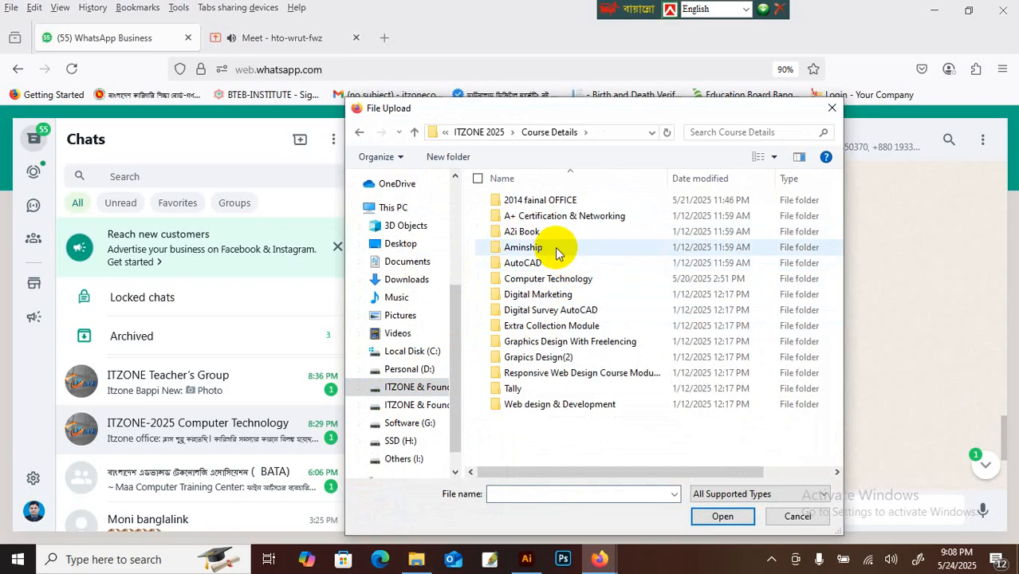
{"action": "double_click", "coordinate": [548, 277]}
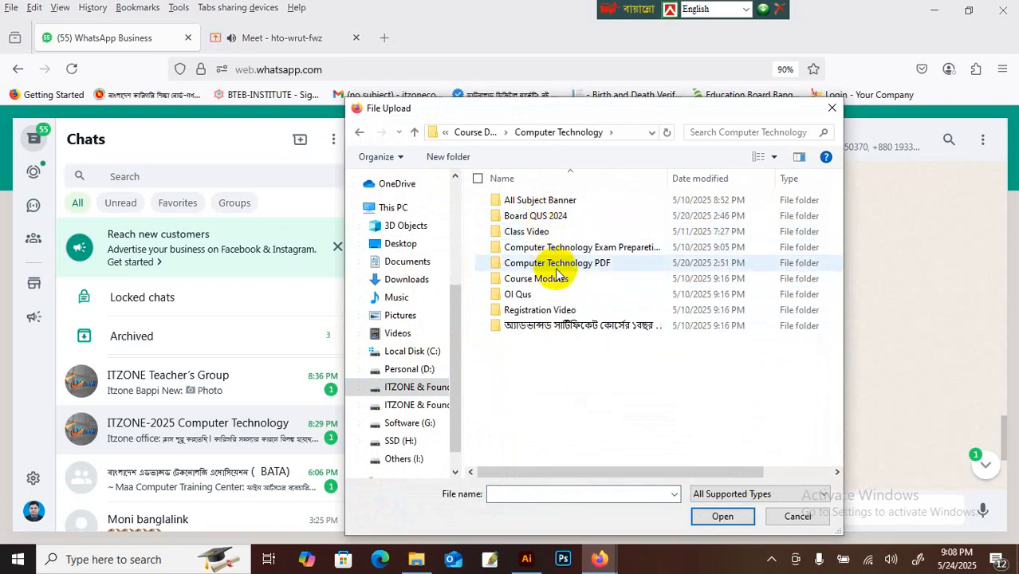
{"action": "double_click", "coordinate": [555, 267]}
{"action": "double_click", "coordinate": [531, 202]}
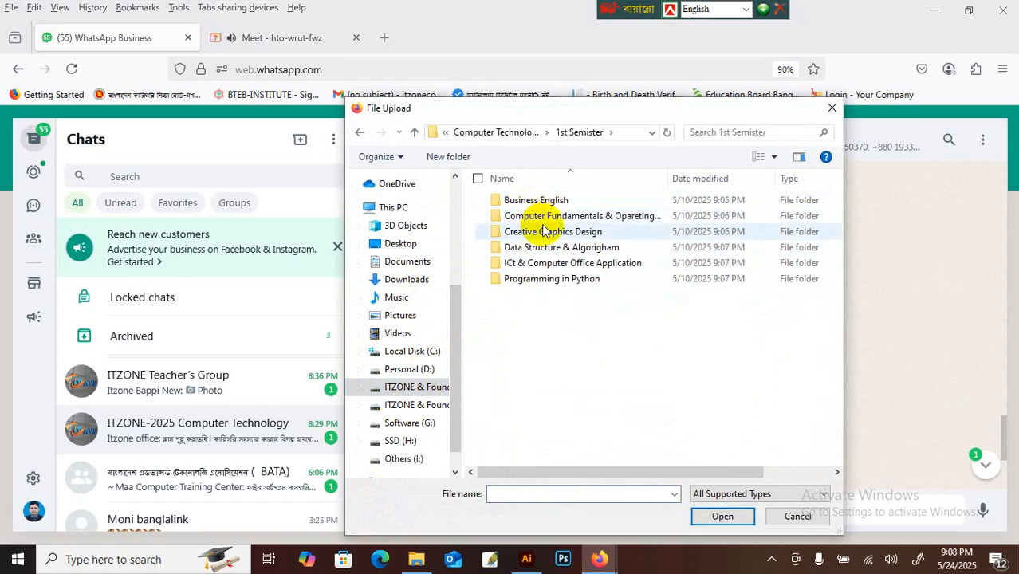
{"action": "double_click", "coordinate": [543, 230]}
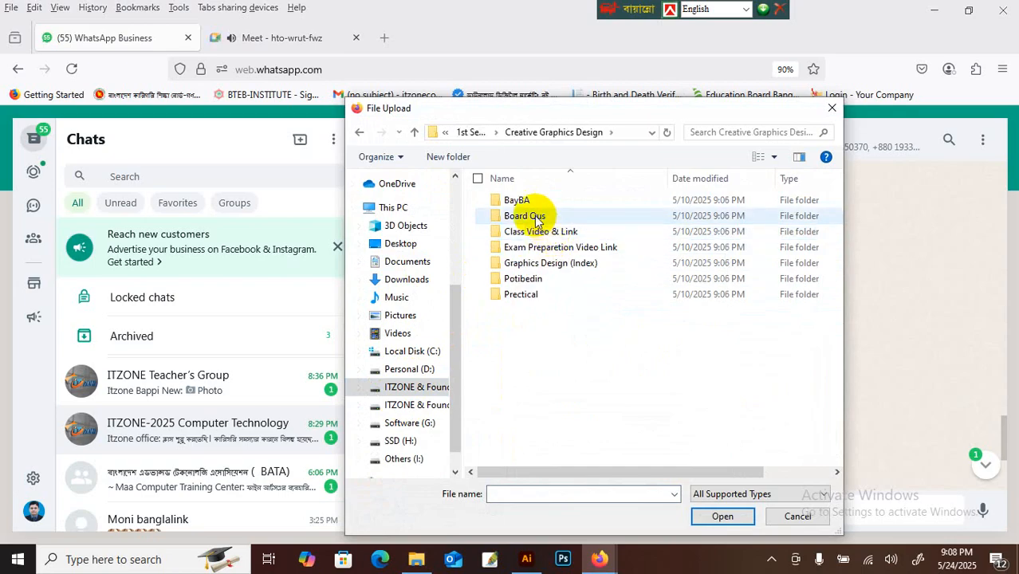
Step: Pick the Graphics Deign Prctical image from Board Qus and send it to the group
{"action": "double_click", "coordinate": [533, 216]}
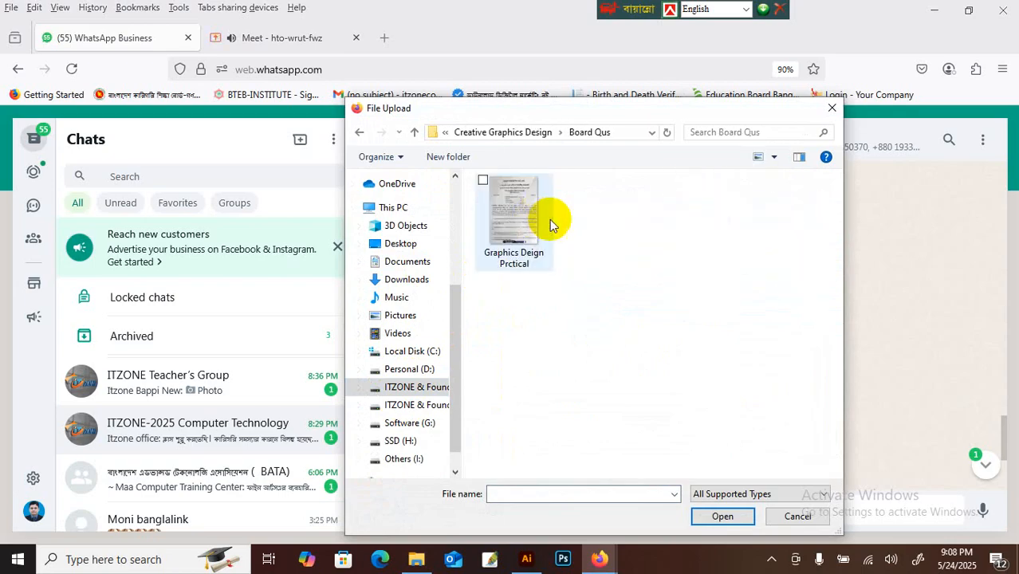
{"action": "left_click", "coordinate": [550, 223]}
{"action": "left_click", "coordinate": [724, 516]}
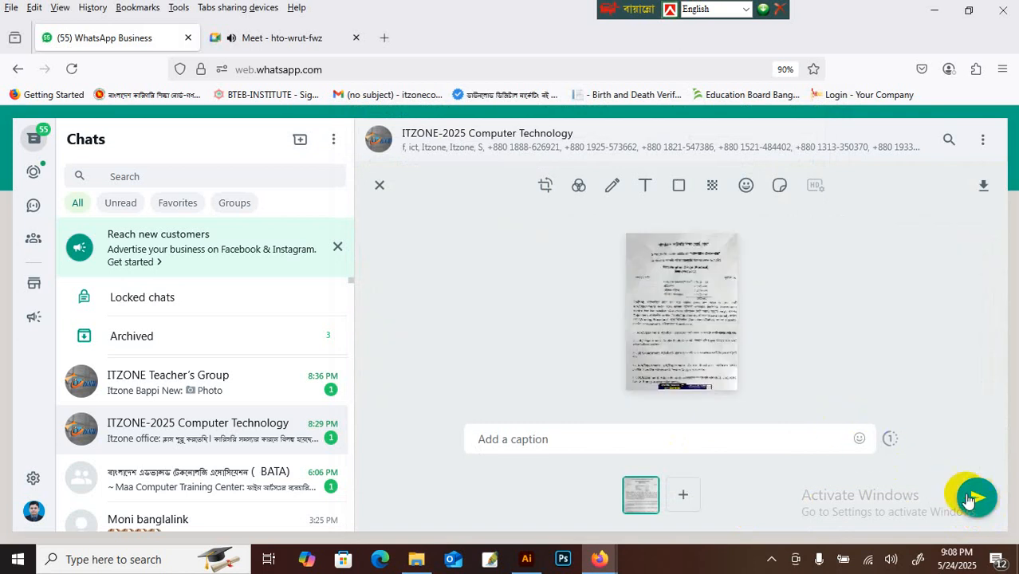
{"action": "left_click", "coordinate": [974, 496]}
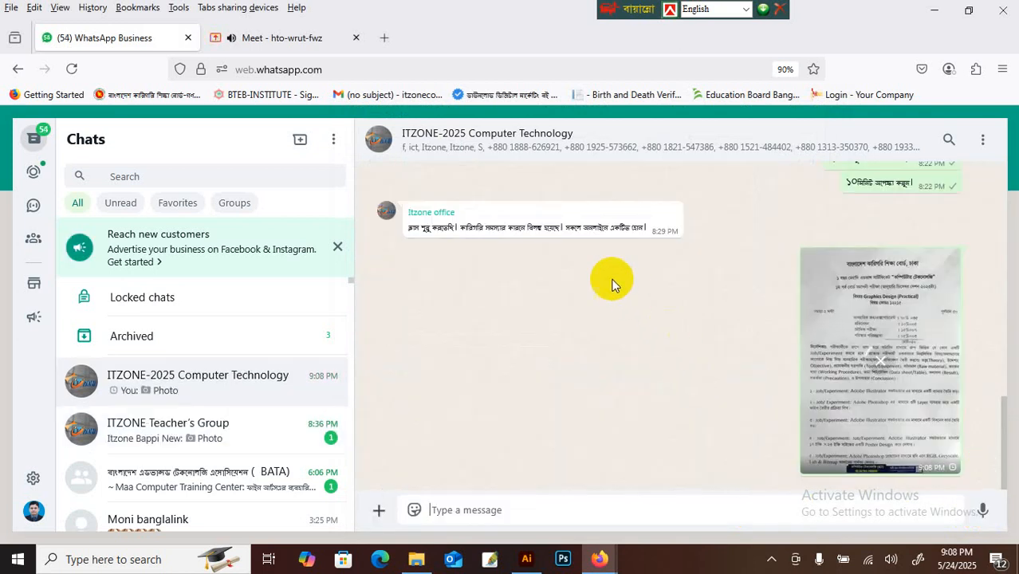
Step: Load Gmail in a new tab and launch Google Drive from its Google apps list
{"action": "left_click", "coordinate": [385, 37]}
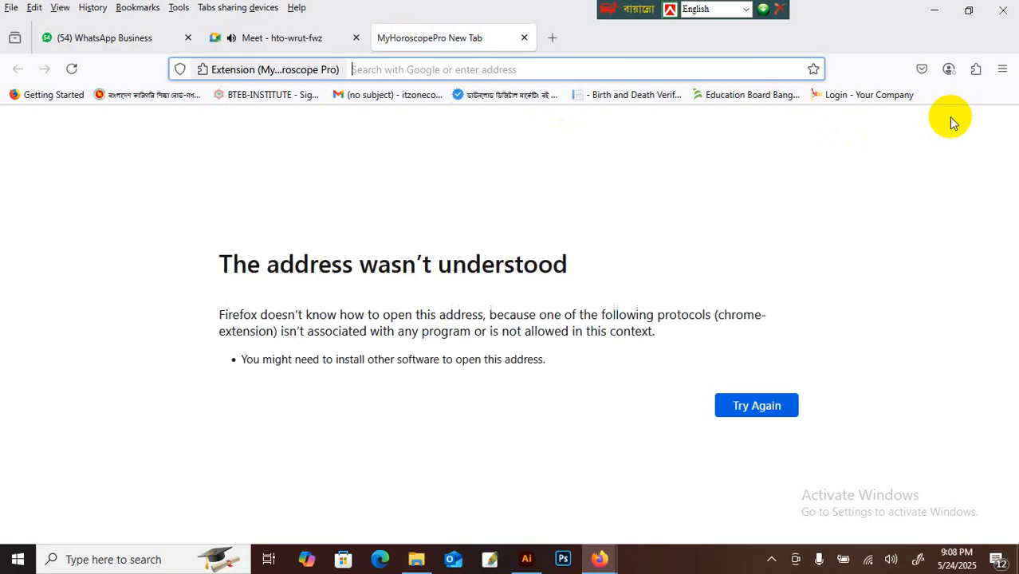
{"action": "left_click", "coordinate": [769, 404]}
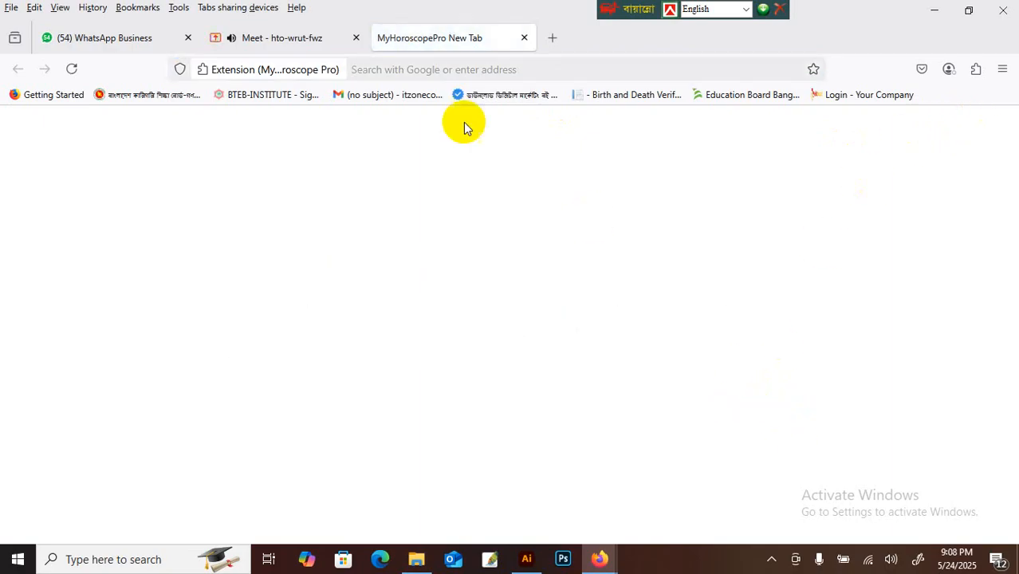
{"action": "left_click", "coordinate": [358, 95]}
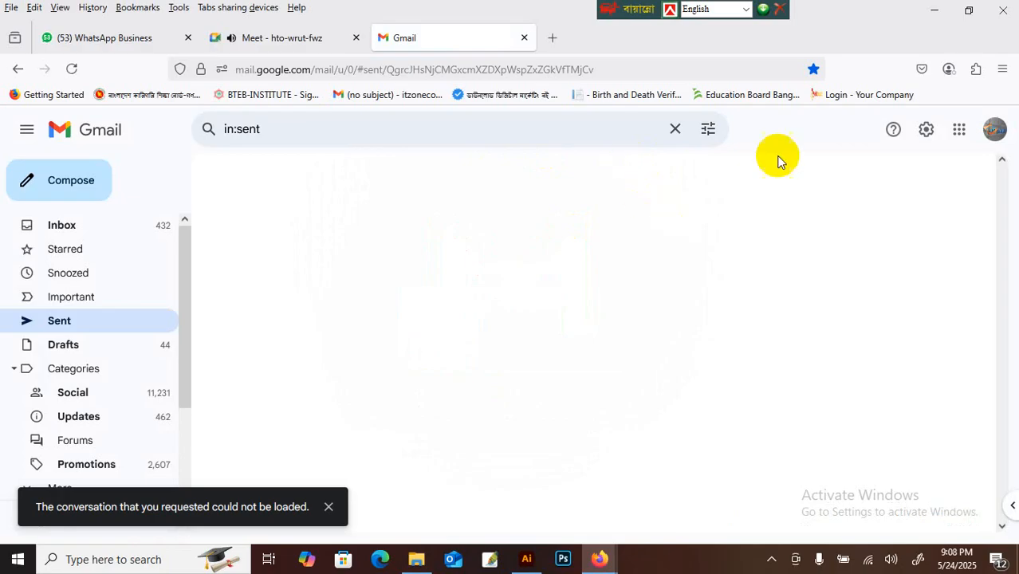
{"action": "left_click", "coordinate": [957, 130]}
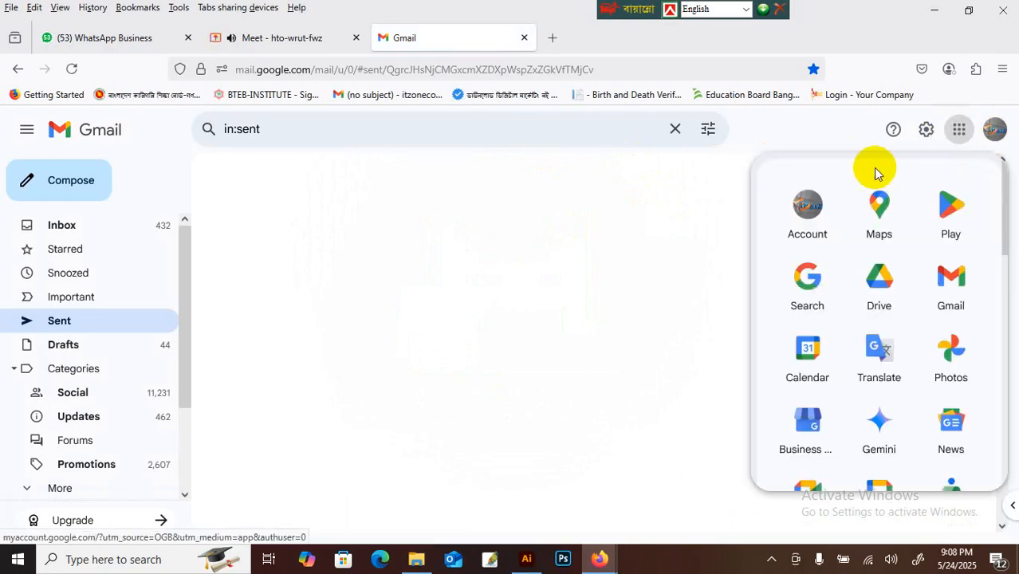
{"action": "left_click", "coordinate": [893, 296]}
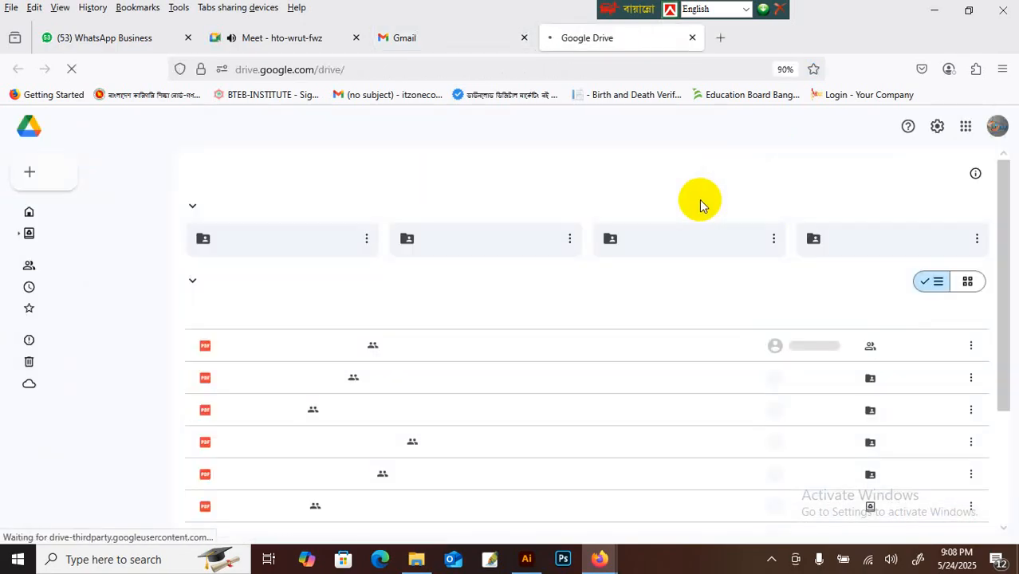
Step: Copy the Creative Graphics Design folder's link from its Share menu
{"action": "left_click", "coordinate": [366, 240]}
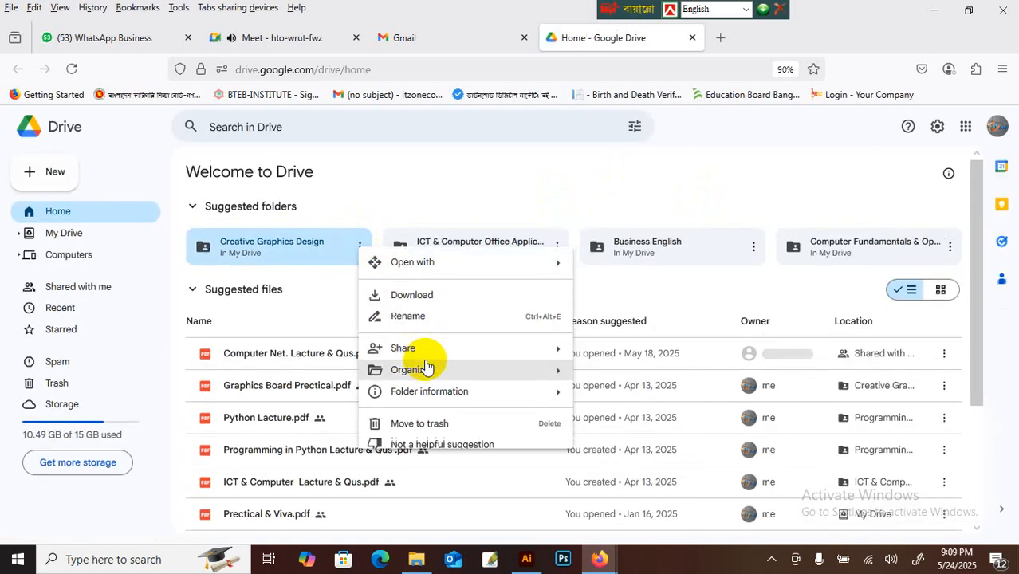
{"action": "mouse_move", "coordinate": [426, 349]}
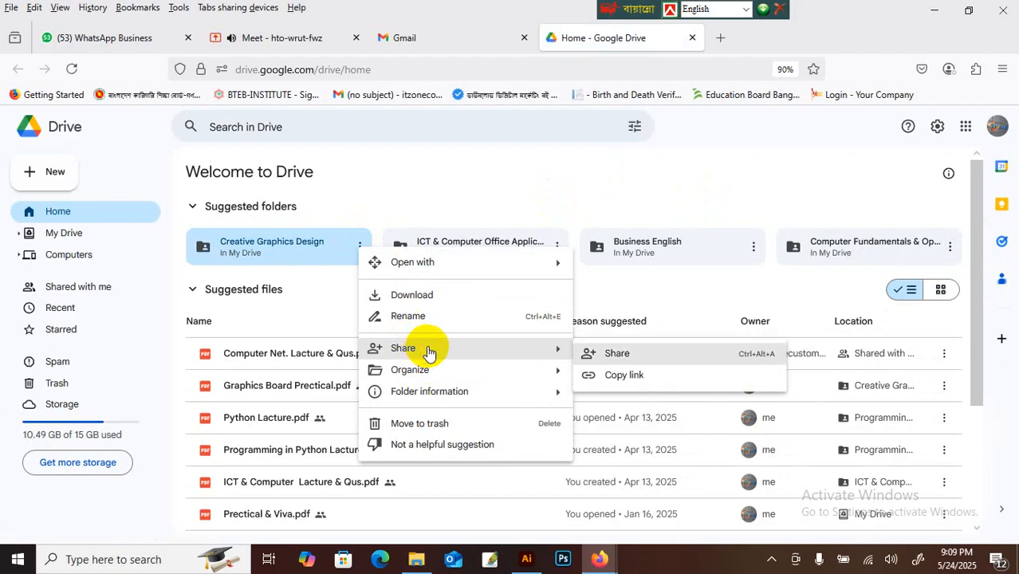
{"action": "left_click", "coordinate": [630, 376]}
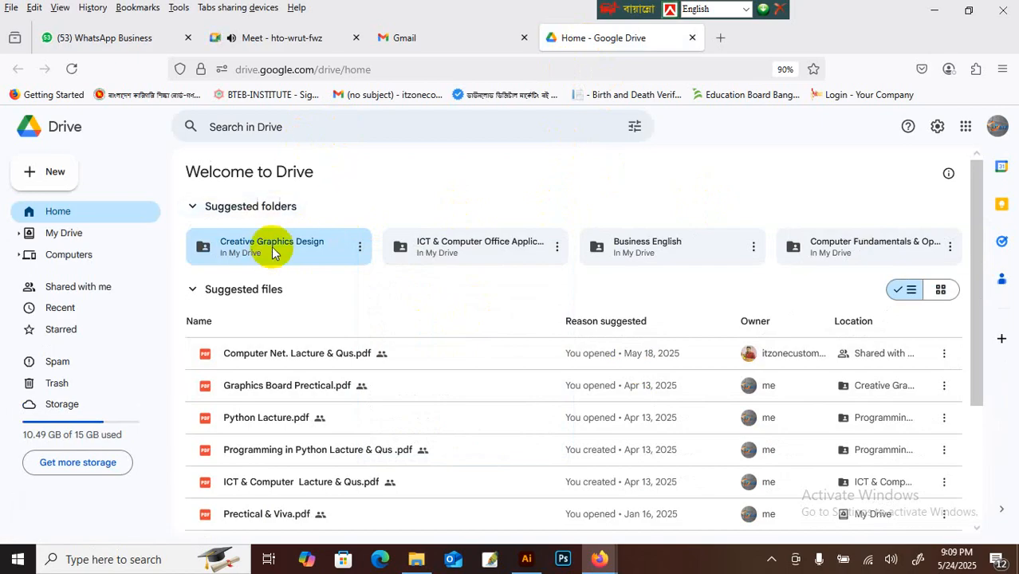
{"action": "scroll", "coordinate": [489, 314], "scroll_direction": "down", "scroll_amount": 2}
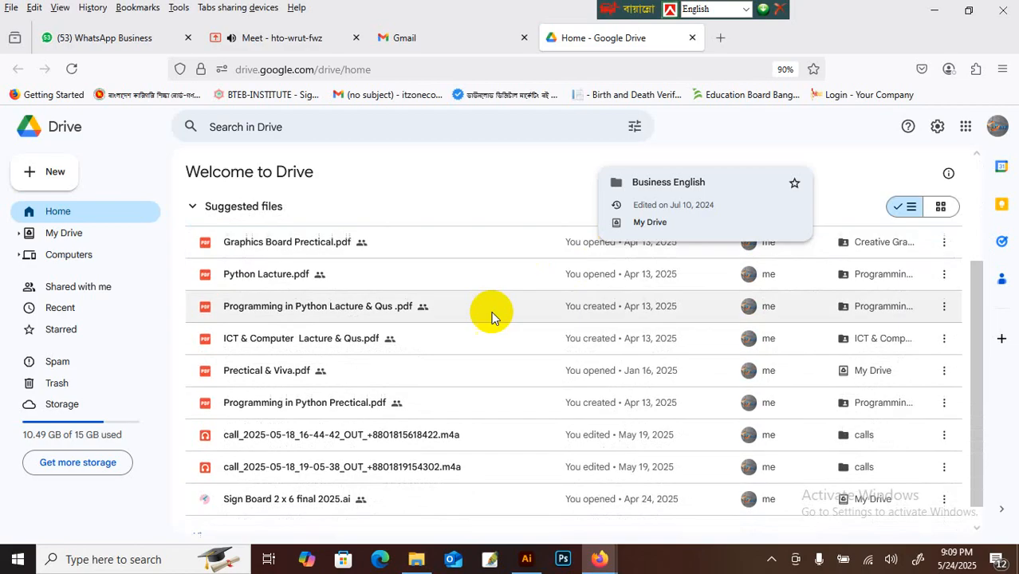
{"action": "scroll", "coordinate": [447, 299], "scroll_direction": "up", "scroll_amount": 2}
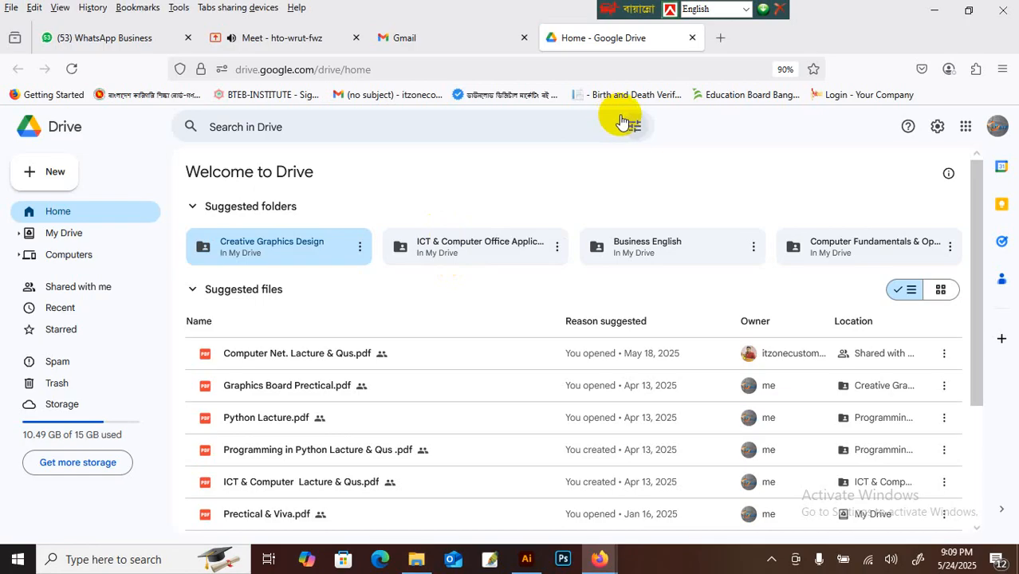
Step: Bring the browser back and switch to the WhatsApp Business tab
{"action": "left_click_drag", "start_coordinate": [619, 7], "coordinate": [677, 7]}
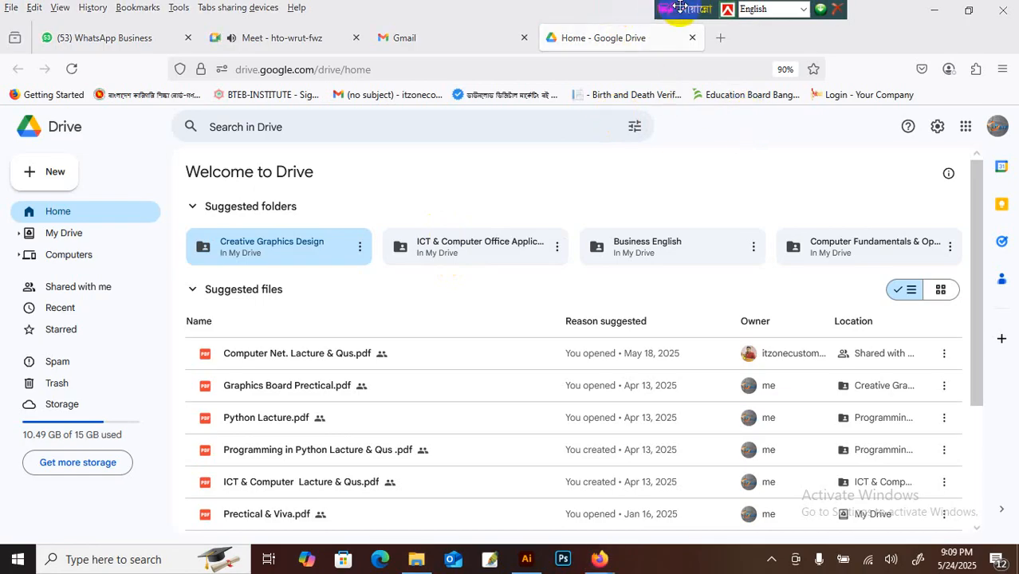
{"action": "left_click", "coordinate": [933, 16]}
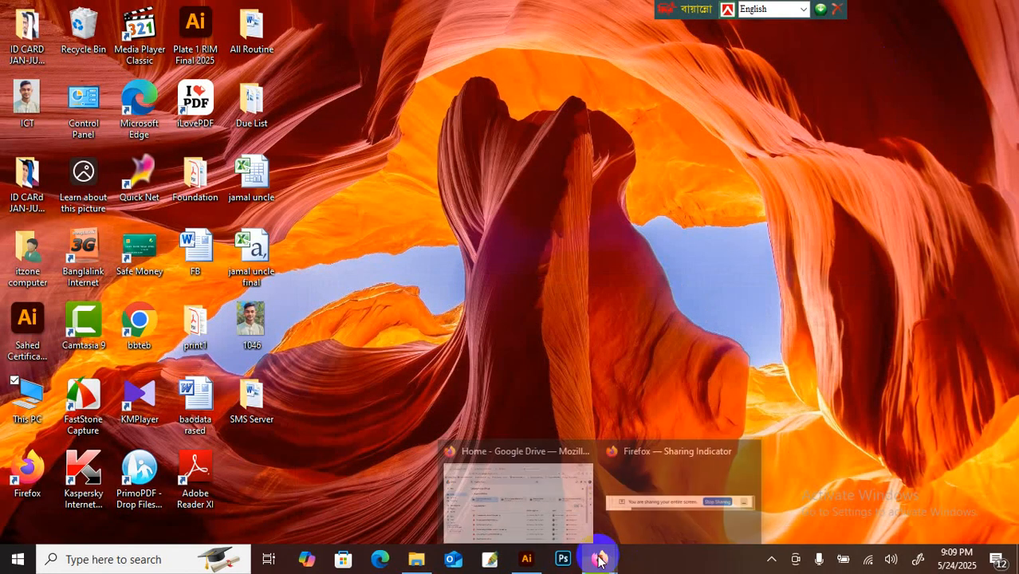
{"action": "left_click", "coordinate": [514, 478]}
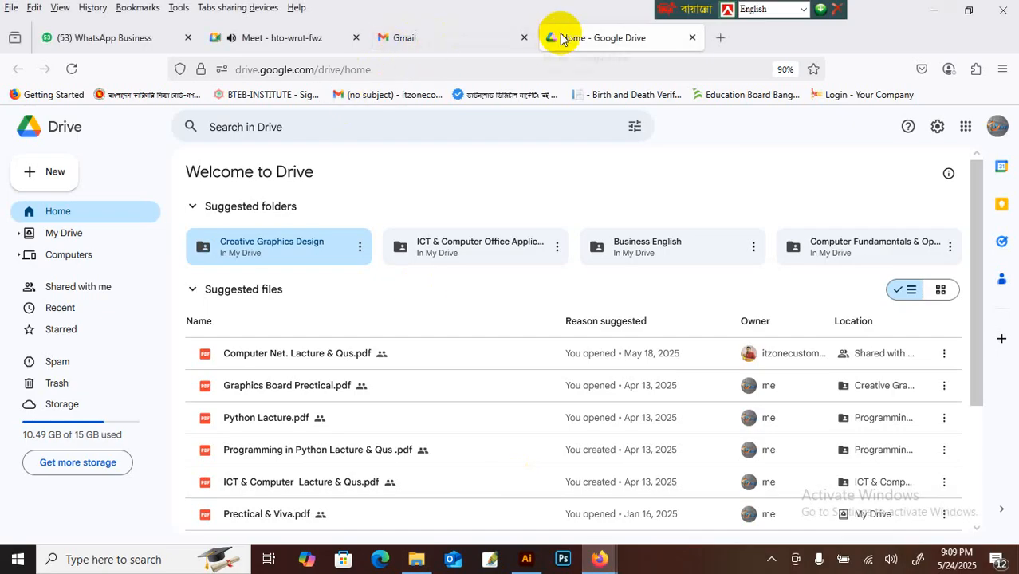
{"action": "left_click", "coordinate": [151, 38]}
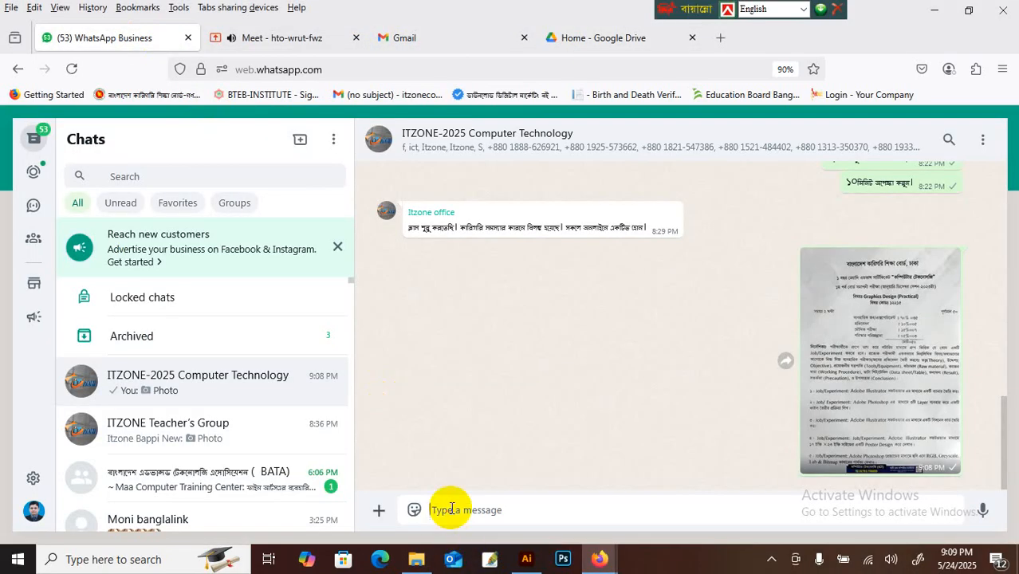
Step: Paste the copied Creative Graphics Design Drive link into the ITZONE-2025 chat and send it
{"action": "key", "text": "ctrl+v"}
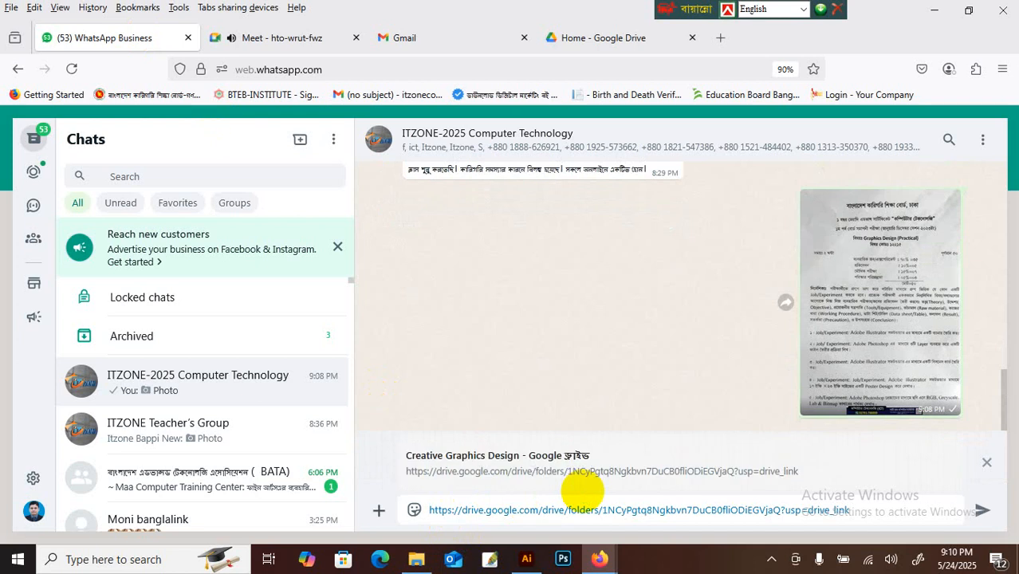
{"action": "left_click", "coordinate": [982, 511]}
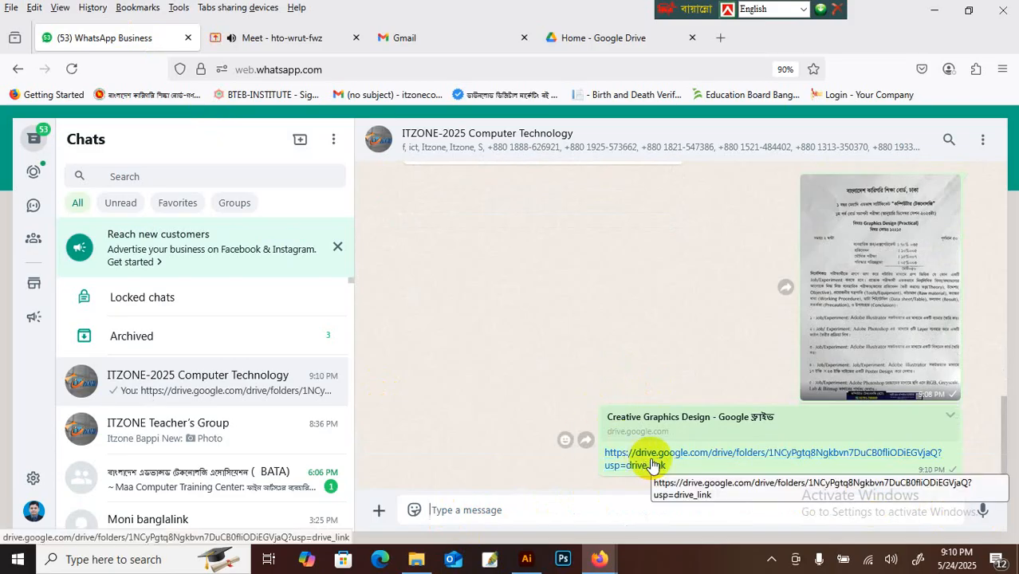
Step: In File Explorer, look inside the BayBA folder and return to Creative Graphics Design
{"action": "left_click", "coordinate": [415, 558]}
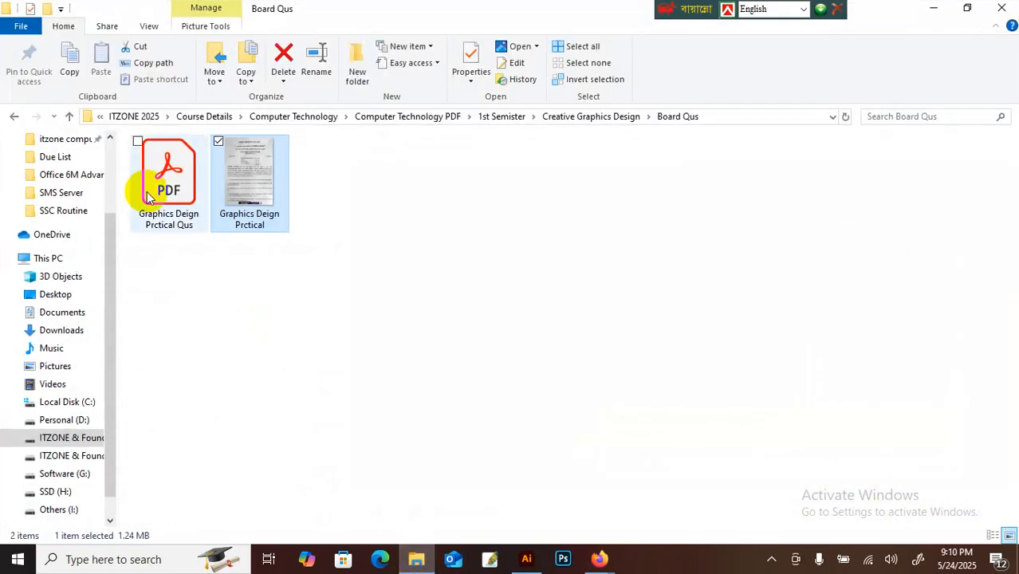
{"action": "left_click", "coordinate": [70, 117]}
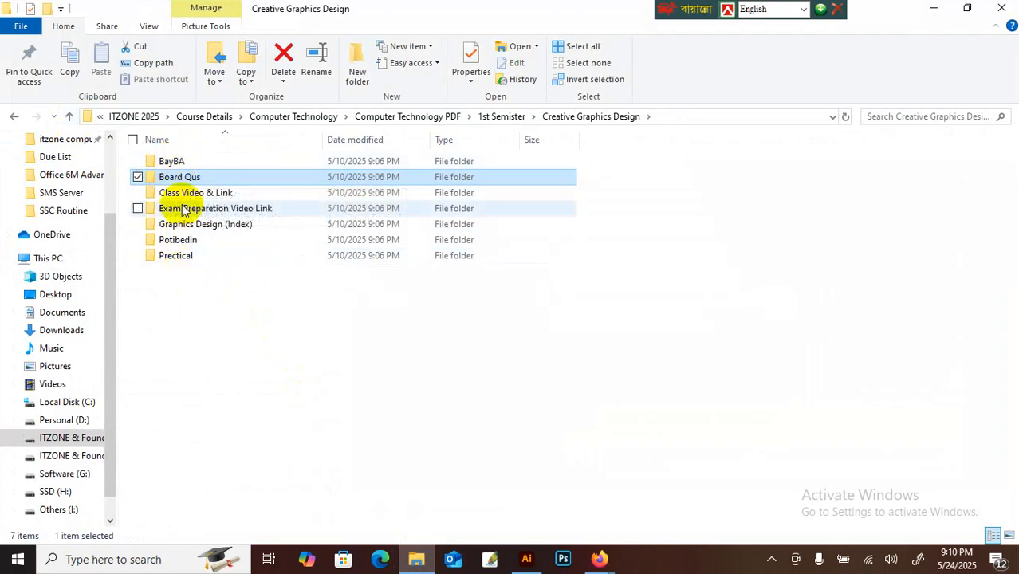
{"action": "double_click", "coordinate": [171, 161]}
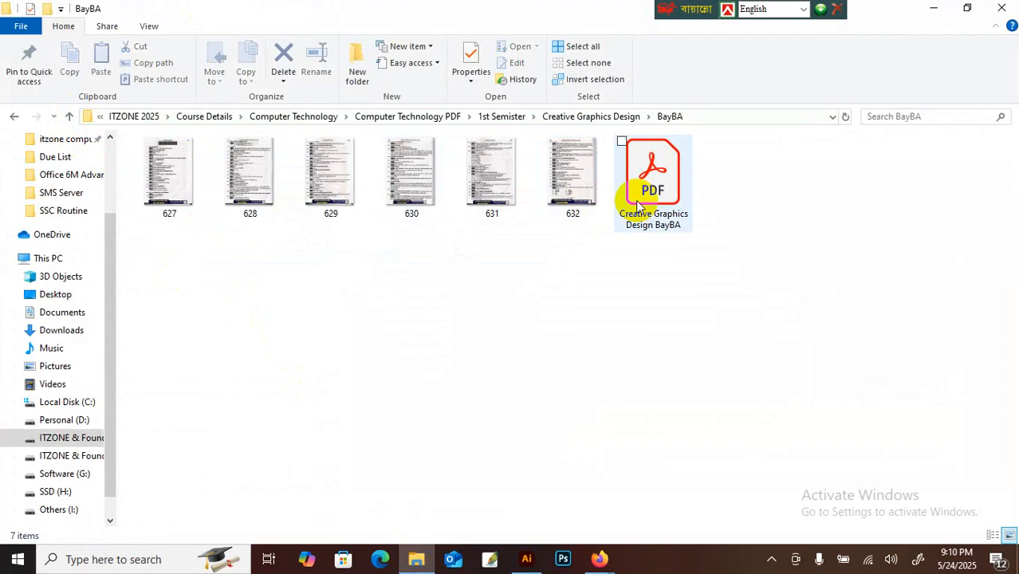
{"action": "left_click", "coordinate": [70, 117]}
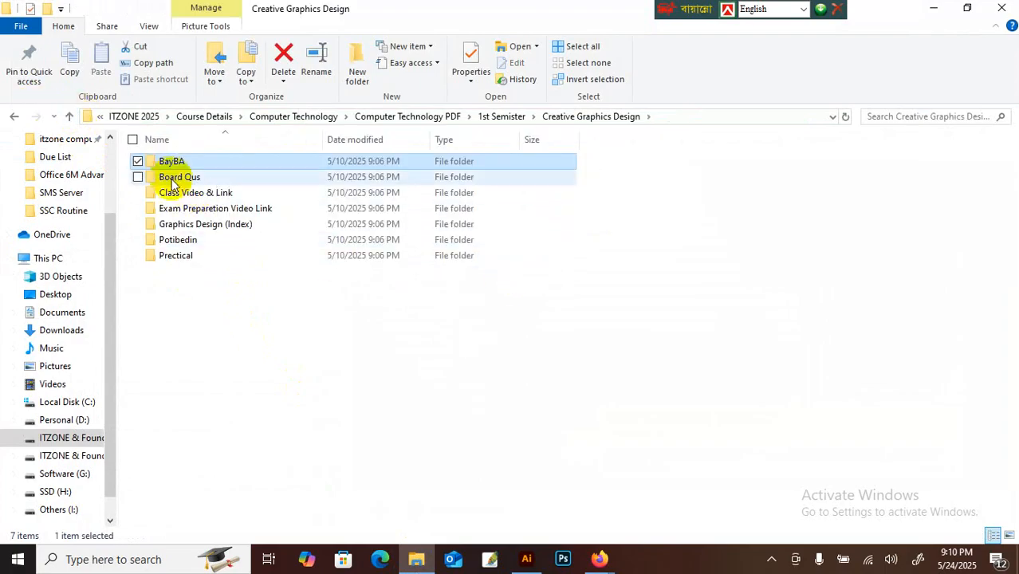
{"action": "left_click", "coordinate": [180, 209]}
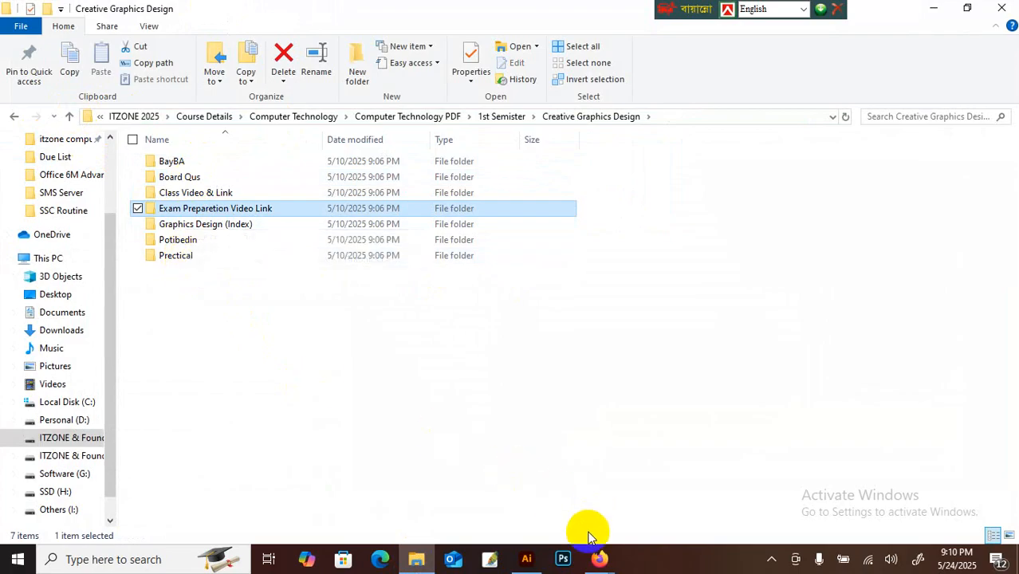
{"action": "left_click", "coordinate": [597, 555]}
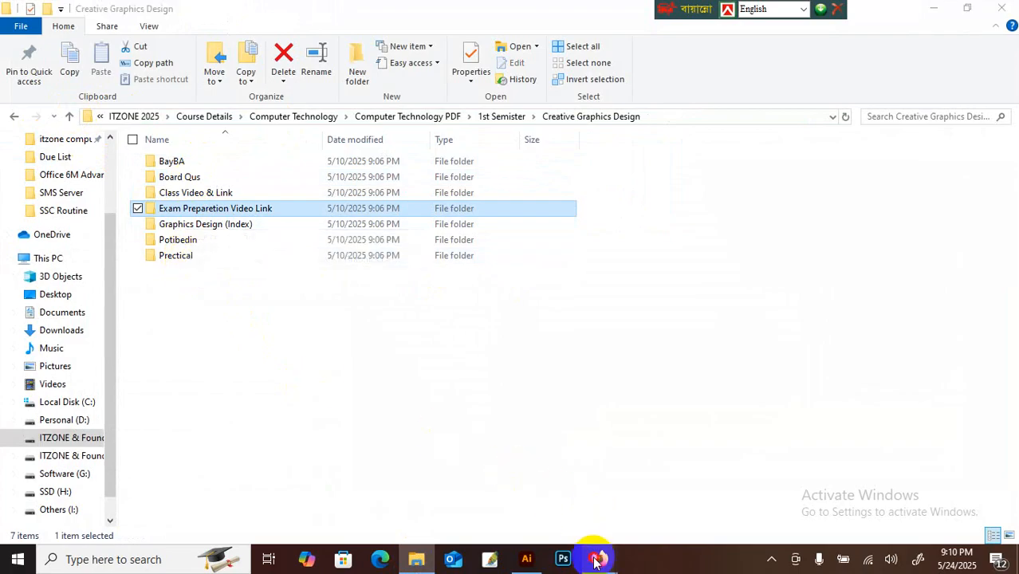
Step: Browse the Potibedin and Prectical folders, ending back in Creative Graphics Design
{"action": "double_click", "coordinate": [199, 239]}
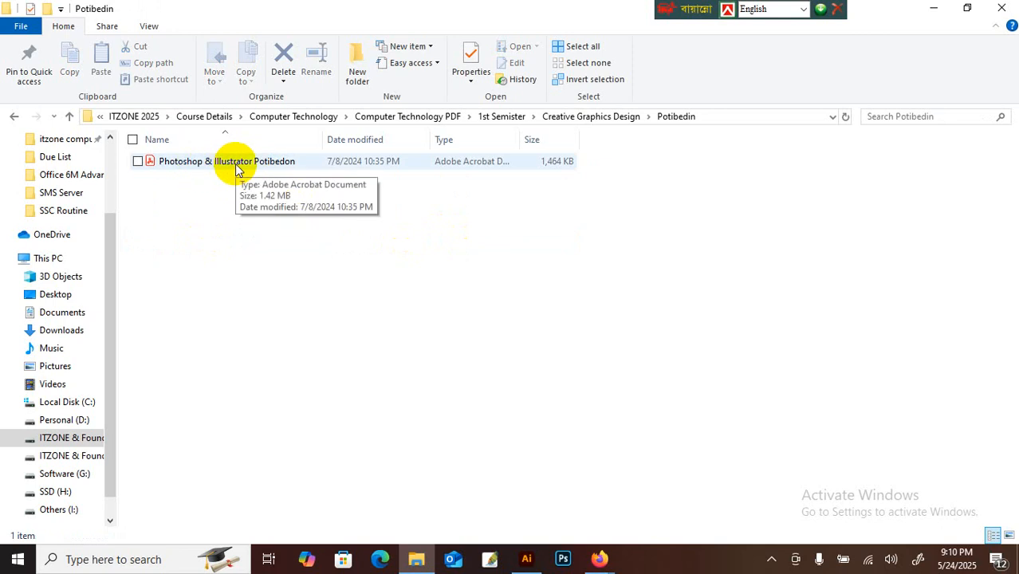
{"action": "left_click", "coordinate": [69, 116]}
{"action": "left_click", "coordinate": [167, 260]}
{"action": "double_click", "coordinate": [167, 256]}
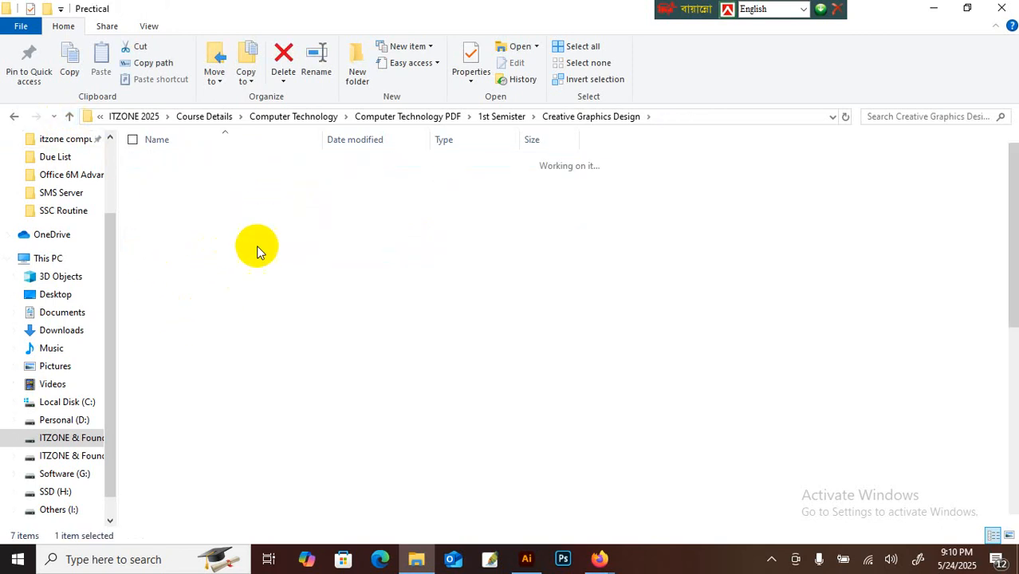
{"action": "scroll", "coordinate": [721, 341], "scroll_direction": "down", "scroll_amount": 5}
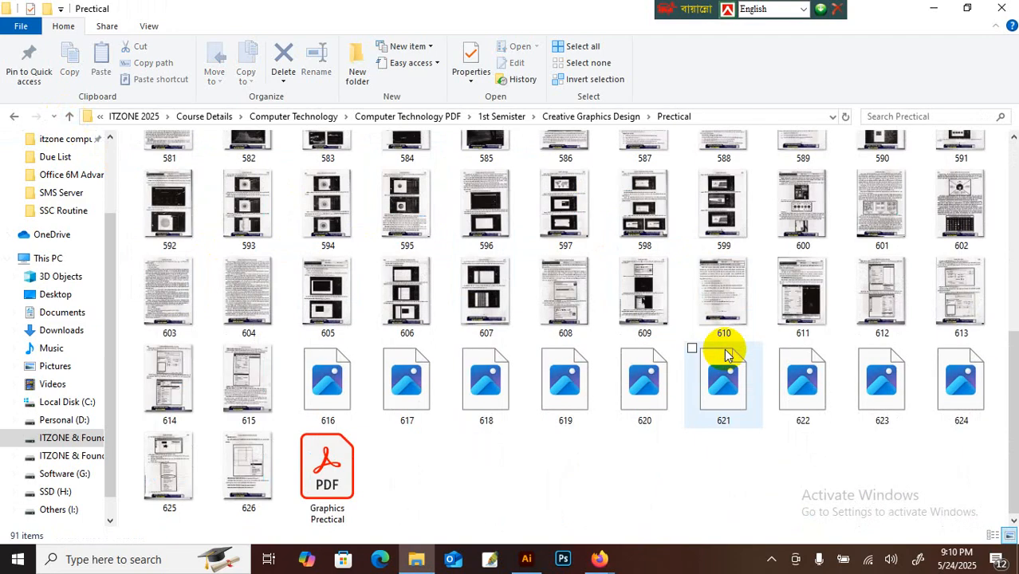
{"action": "left_click", "coordinate": [354, 505]}
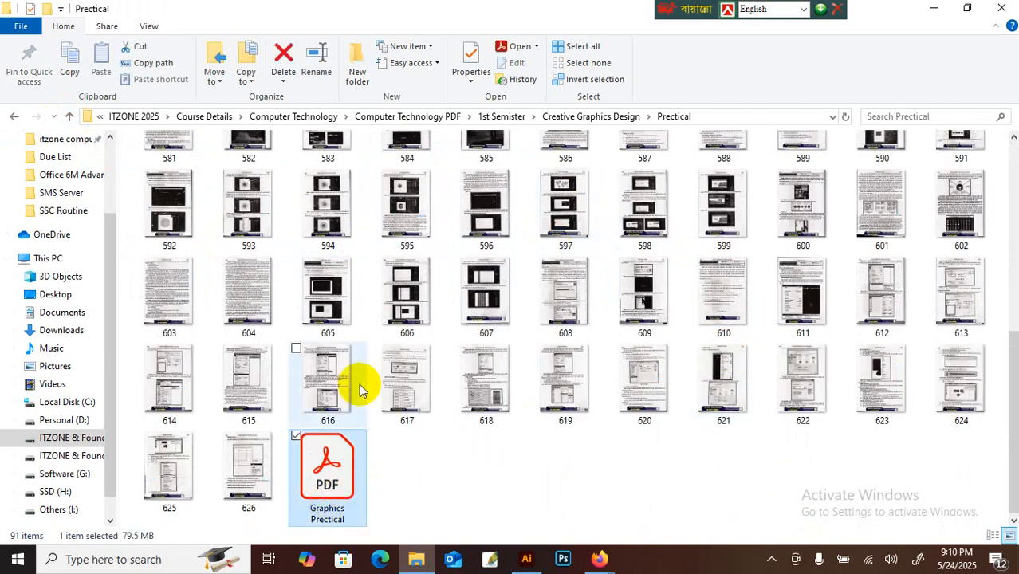
{"action": "left_click", "coordinate": [73, 115]}
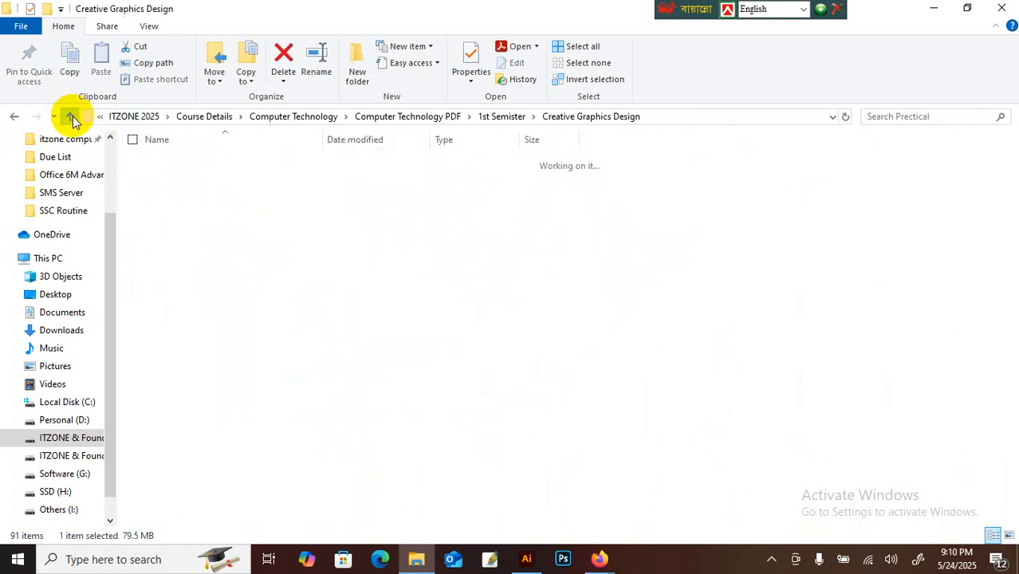
Step: Close File Explorer, cancel a Photos & videos upload, and back out of Locked chats
{"action": "left_click", "coordinate": [1009, 7]}
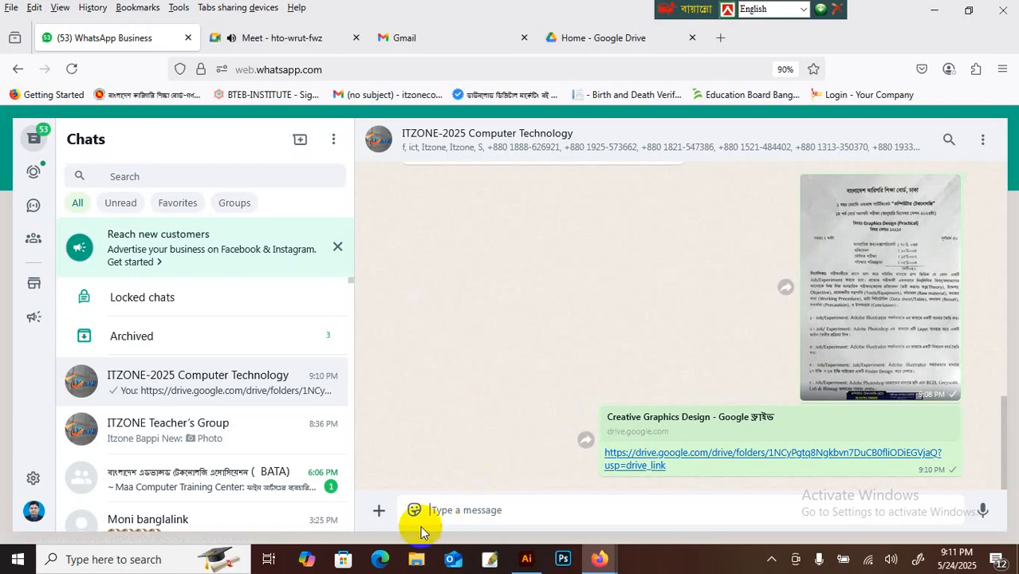
{"action": "left_click", "coordinate": [378, 510]}
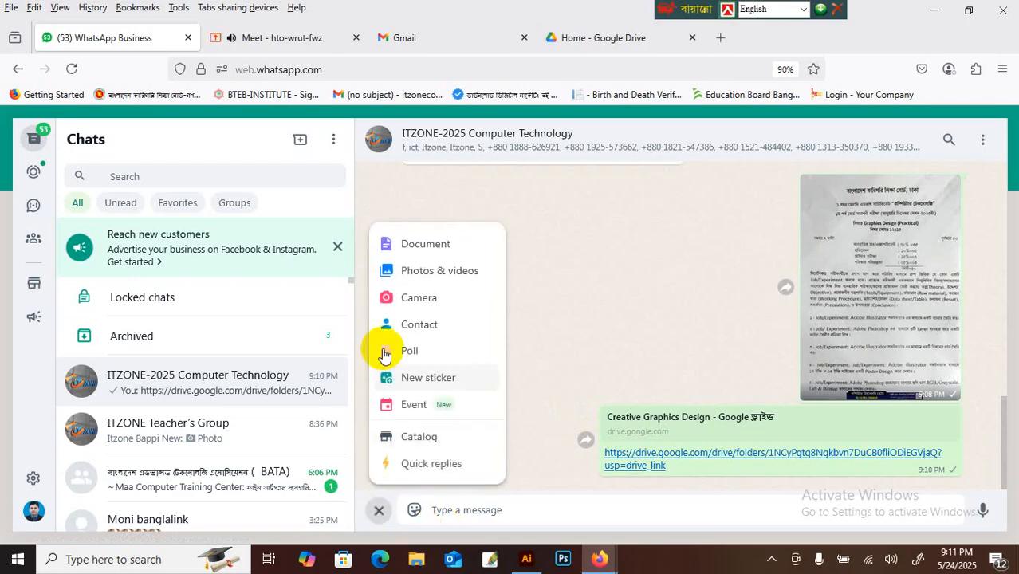
{"action": "left_click", "coordinate": [416, 269]}
{"action": "left_click", "coordinate": [831, 108]}
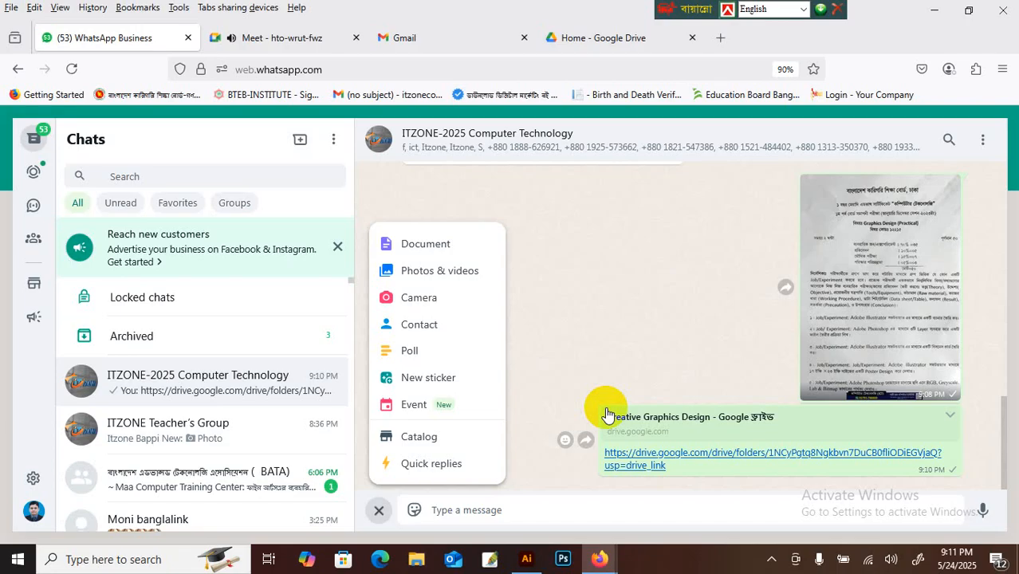
{"action": "left_click", "coordinate": [259, 299]}
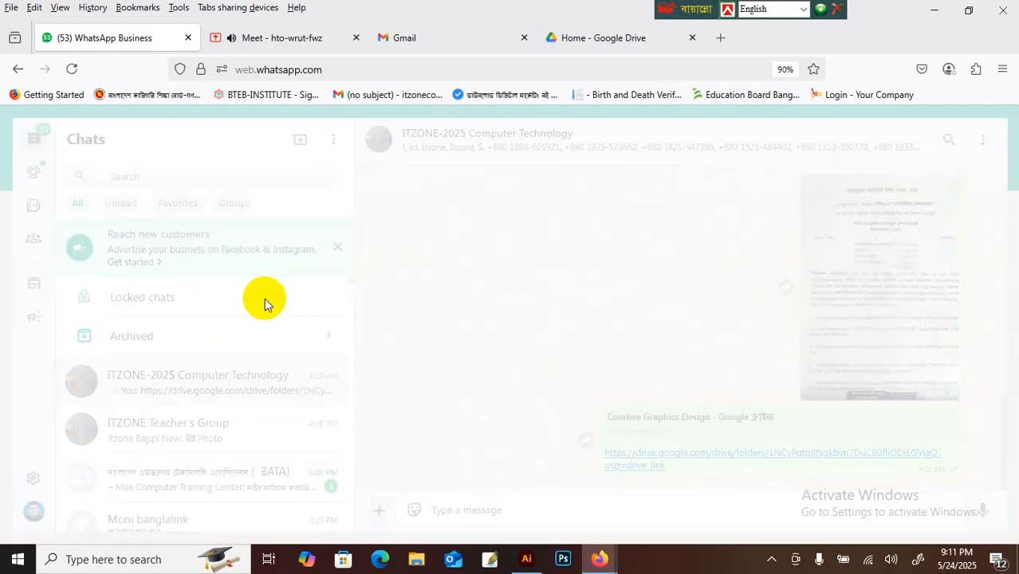
{"action": "left_click", "coordinate": [17, 69]}
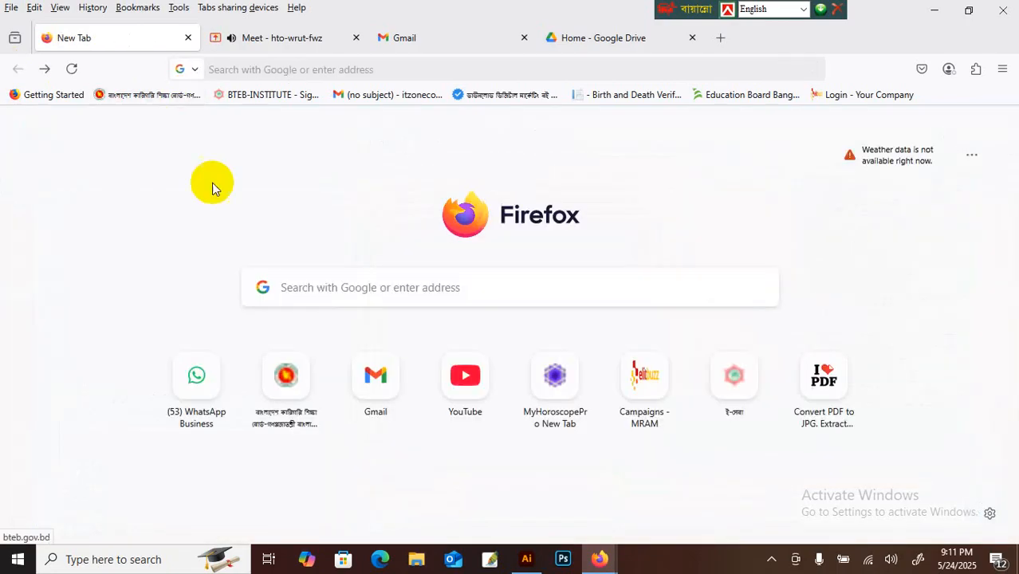
Step: Reopen WhatsApp, open Itzone office, and download the 1st and 2nd Semester book photos
{"action": "left_click", "coordinate": [197, 374]}
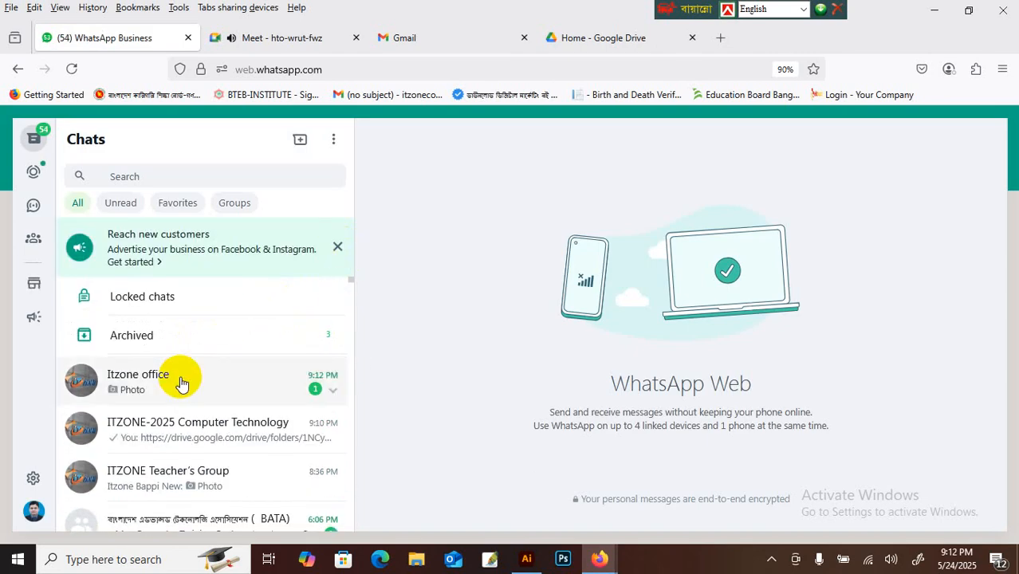
{"action": "left_click", "coordinate": [186, 374]}
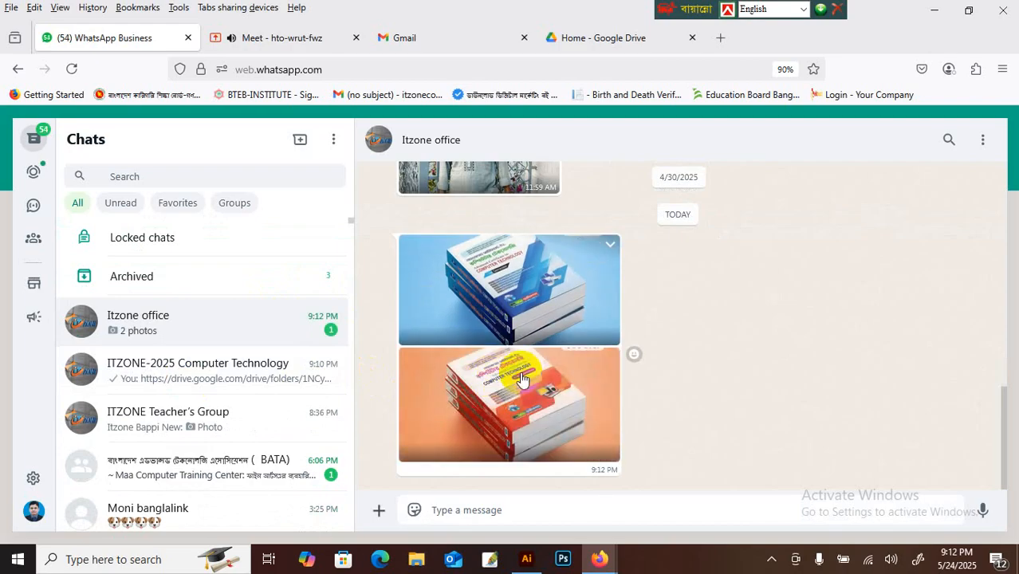
{"action": "left_click", "coordinate": [526, 290]}
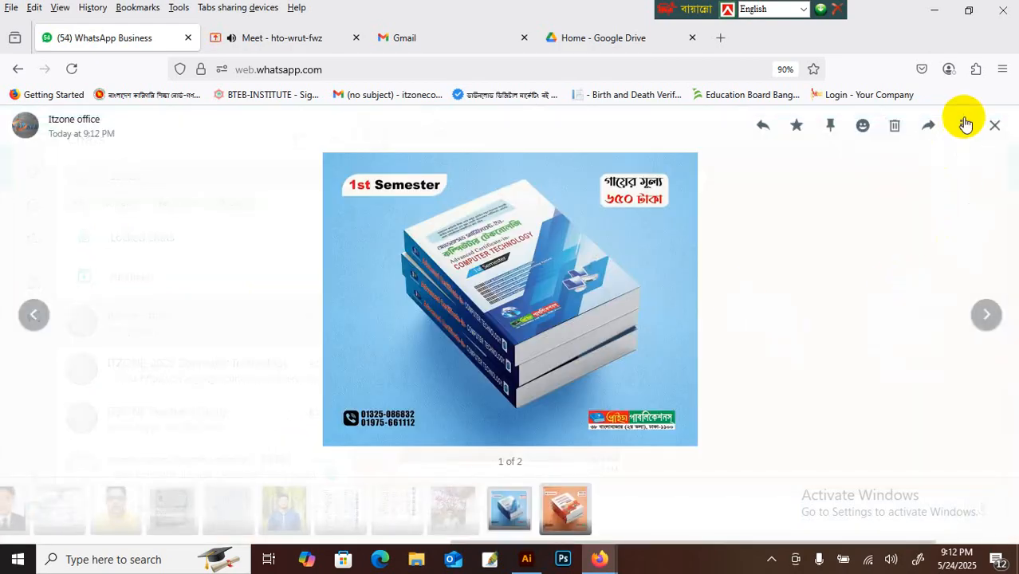
{"action": "left_click", "coordinate": [882, 185]}
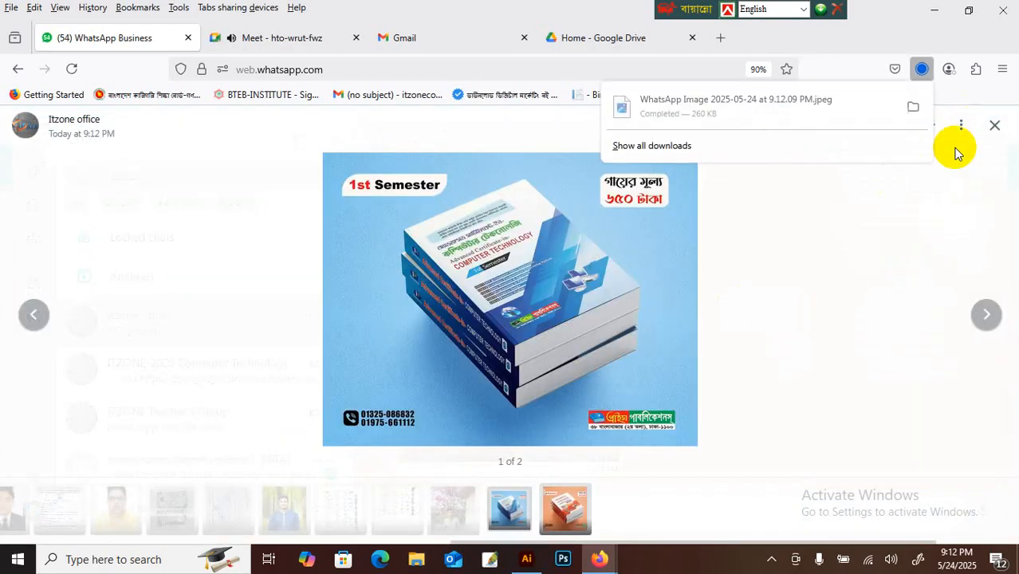
{"action": "left_click", "coordinate": [983, 315]}
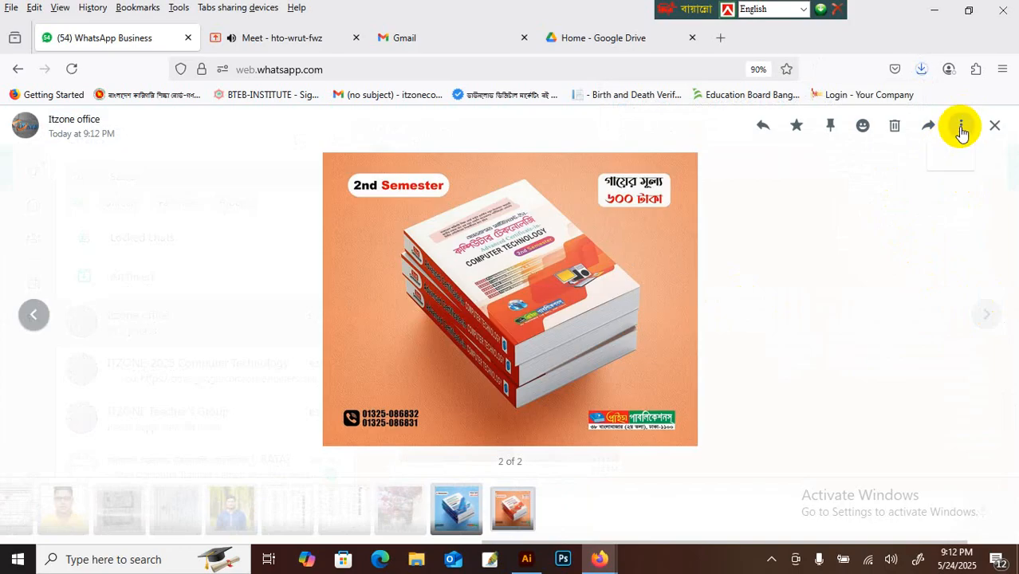
{"action": "left_click", "coordinate": [960, 125]}
{"action": "left_click", "coordinate": [893, 187]}
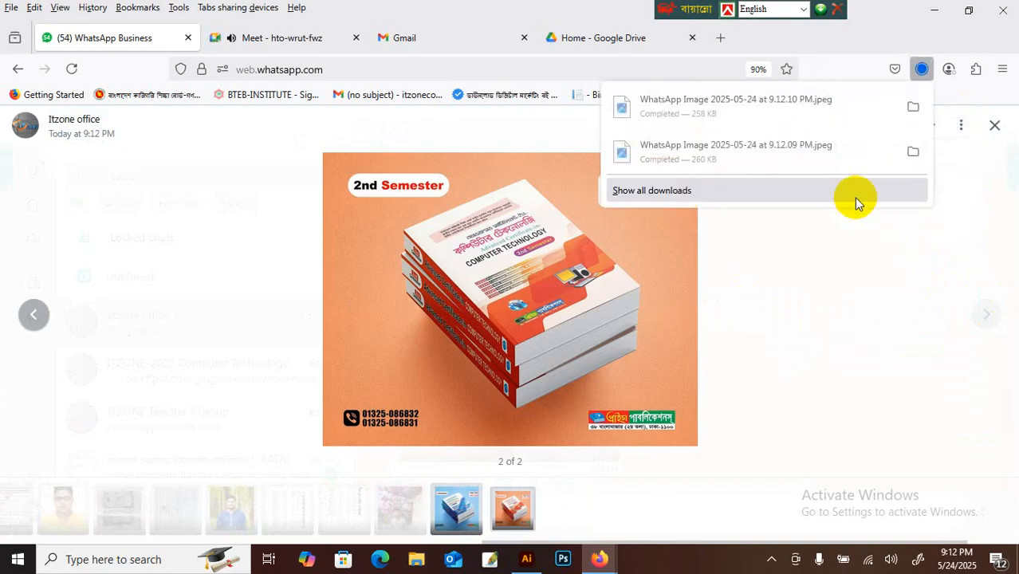
{"action": "left_click", "coordinate": [994, 128]}
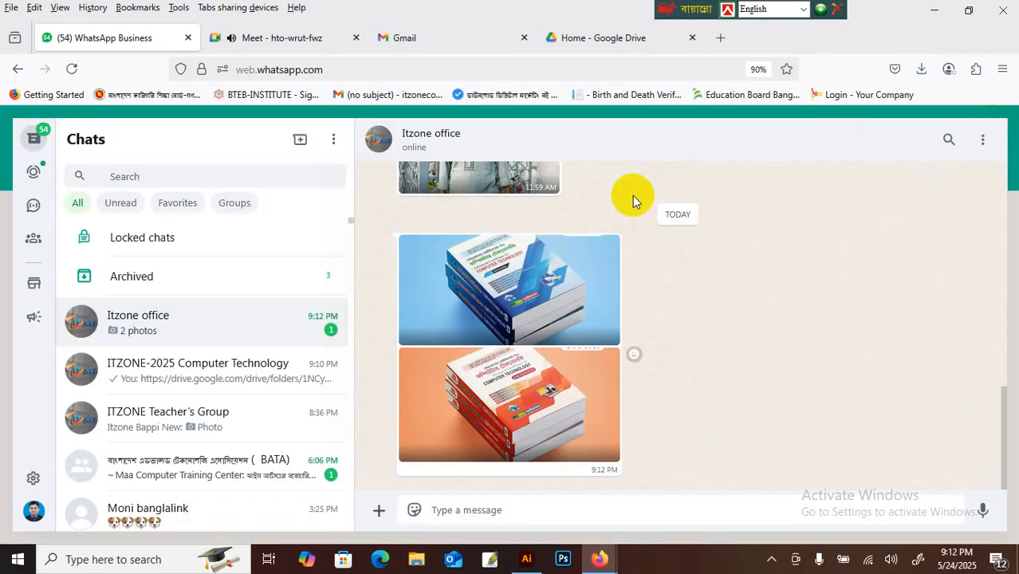
Step: Send the 9.12.10 PM WhatsApp image from Downloads to the ITZONE-2025 Computer Technology chat
{"action": "left_click", "coordinate": [165, 373]}
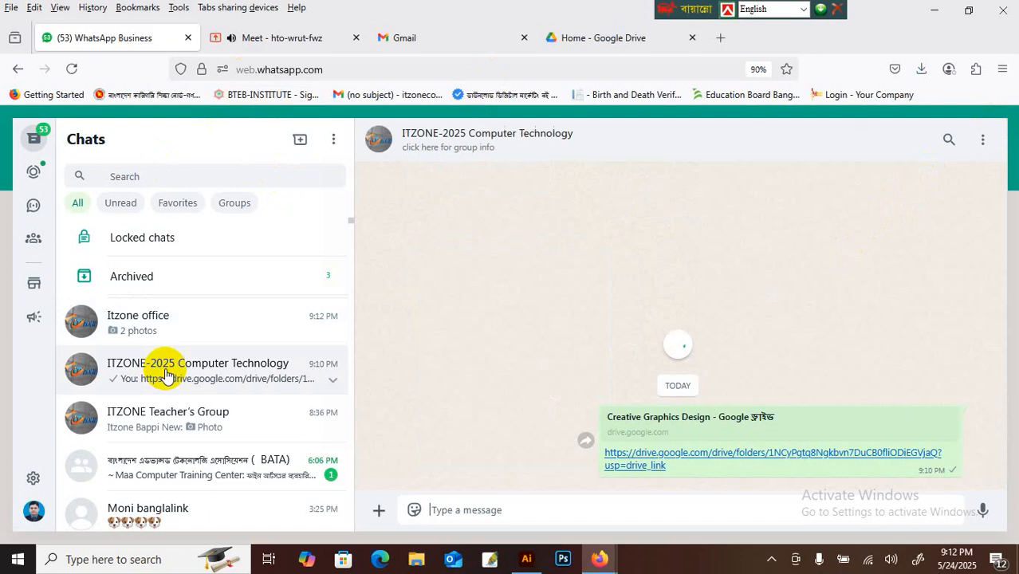
{"action": "left_click", "coordinate": [380, 512]}
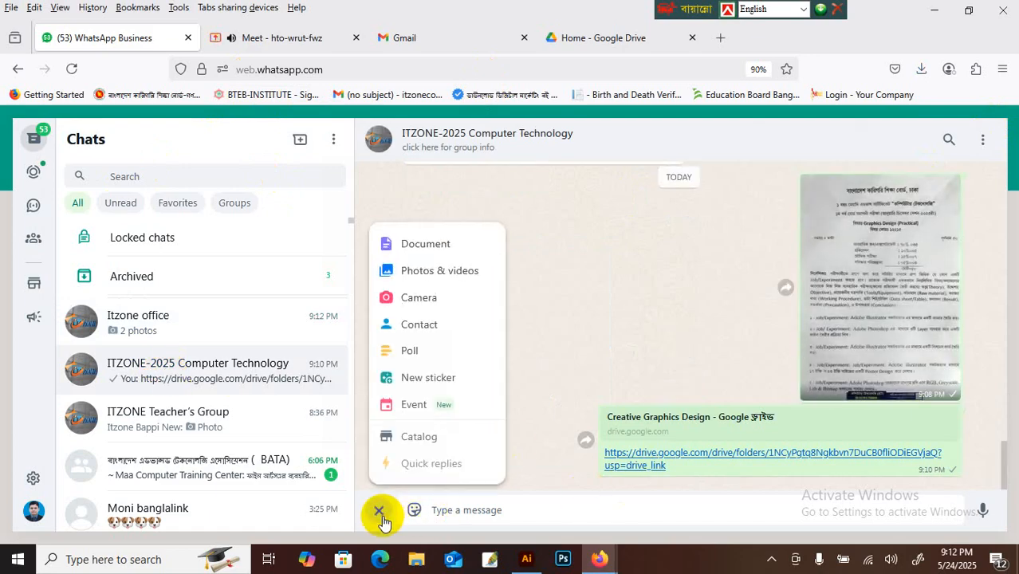
{"action": "left_click", "coordinate": [432, 269]}
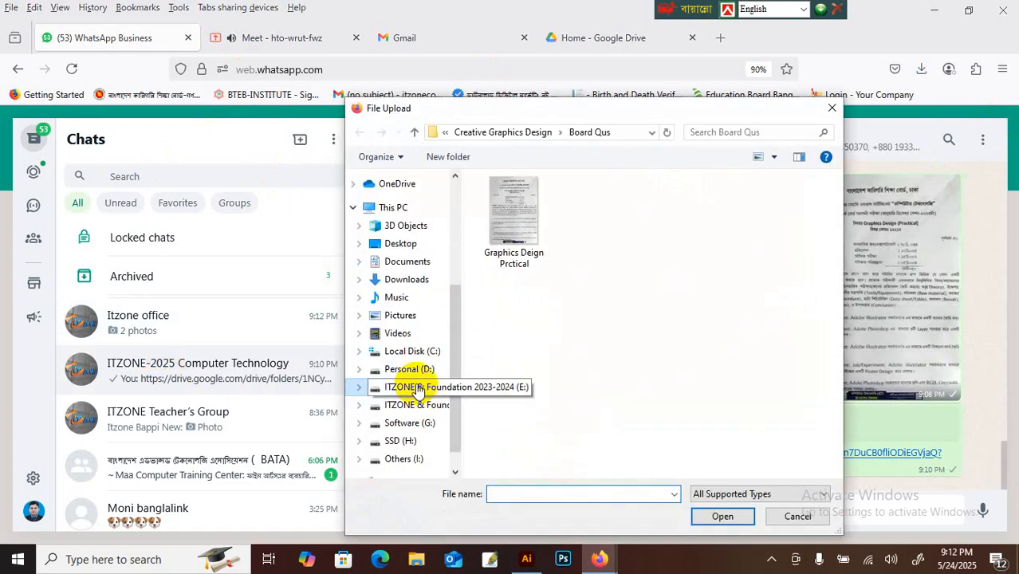
{"action": "left_click", "coordinate": [410, 242]}
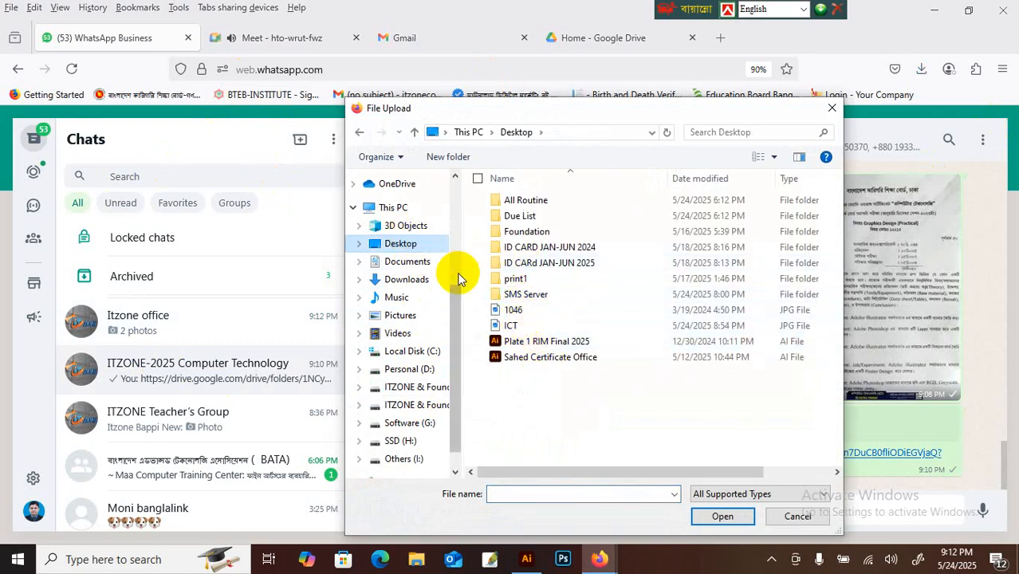
{"action": "left_click", "coordinate": [427, 279]}
{"action": "left_click", "coordinate": [515, 239]}
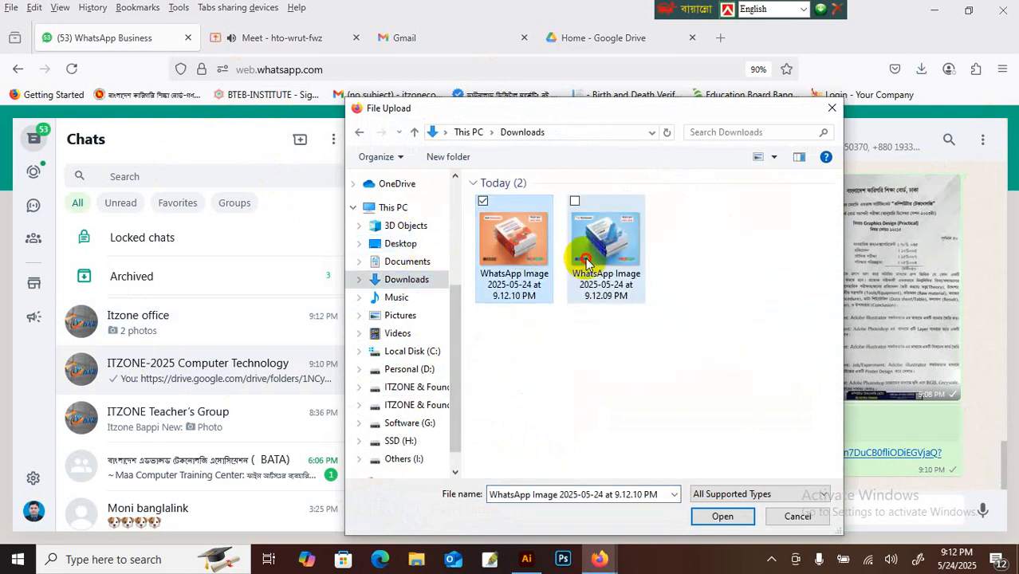
{"action": "left_click", "coordinate": [606, 239], "text": "ctrl"}
{"action": "left_click", "coordinate": [606, 274]}
{"action": "left_click", "coordinate": [519, 275]}
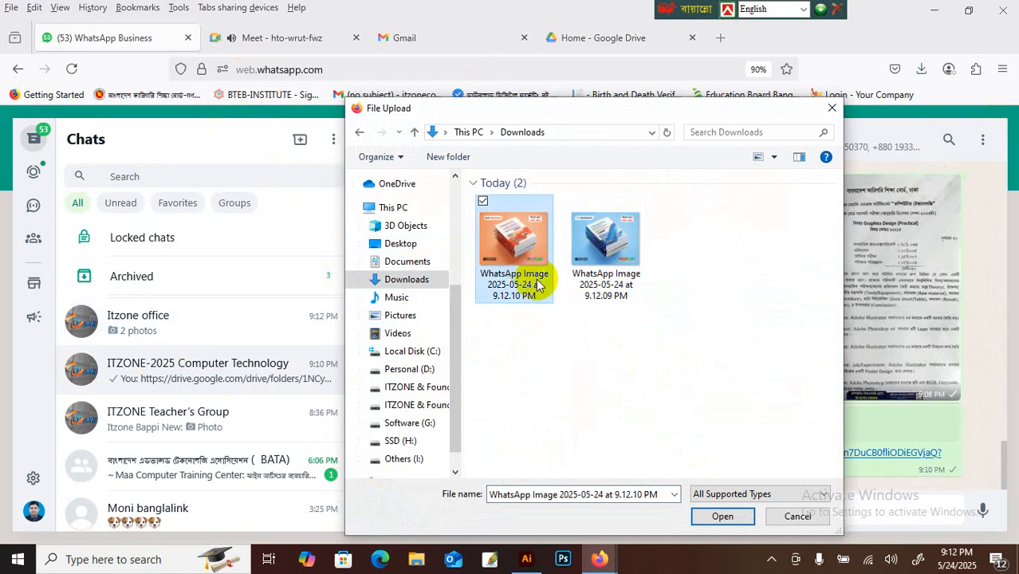
{"action": "left_click", "coordinate": [722, 516]}
{"action": "left_click", "coordinate": [966, 502]}
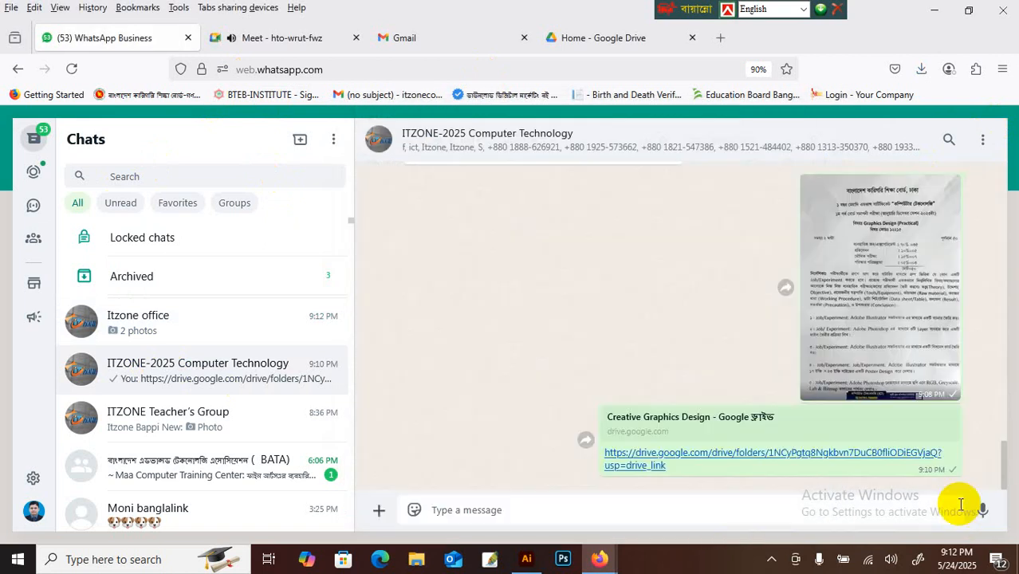
Step: Send the 9.12.09 PM 1st Semester book image to the same chat
{"action": "left_click", "coordinate": [380, 511]}
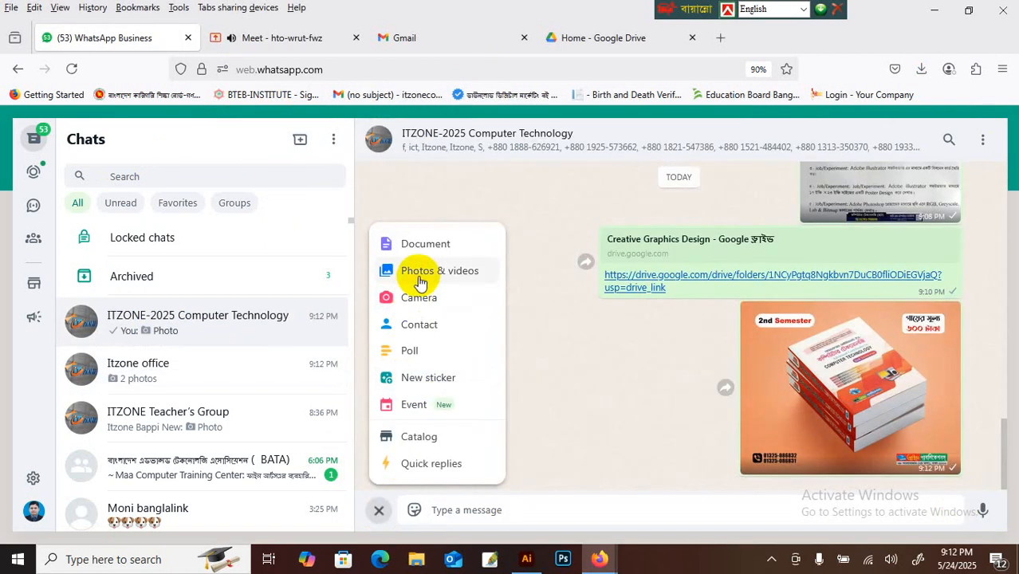
{"action": "left_click", "coordinate": [422, 274]}
{"action": "left_click", "coordinate": [578, 291]}
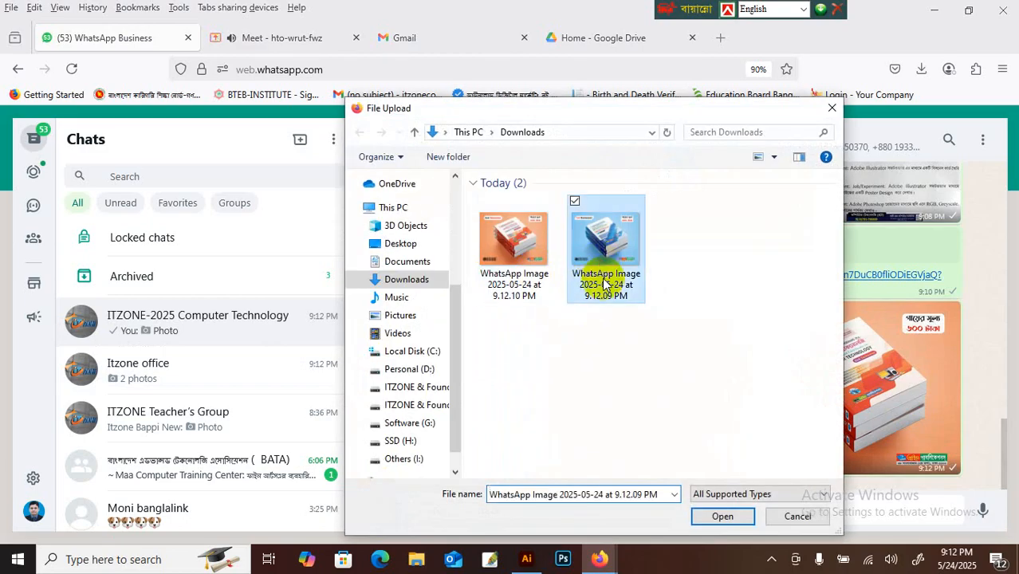
{"action": "left_click", "coordinate": [720, 516]}
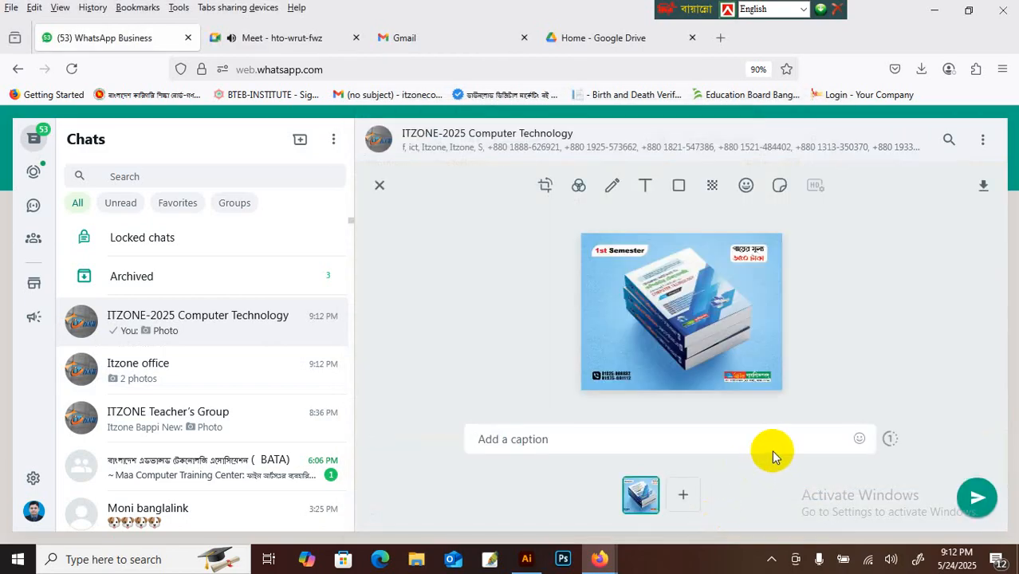
{"action": "left_click", "coordinate": [972, 497]}
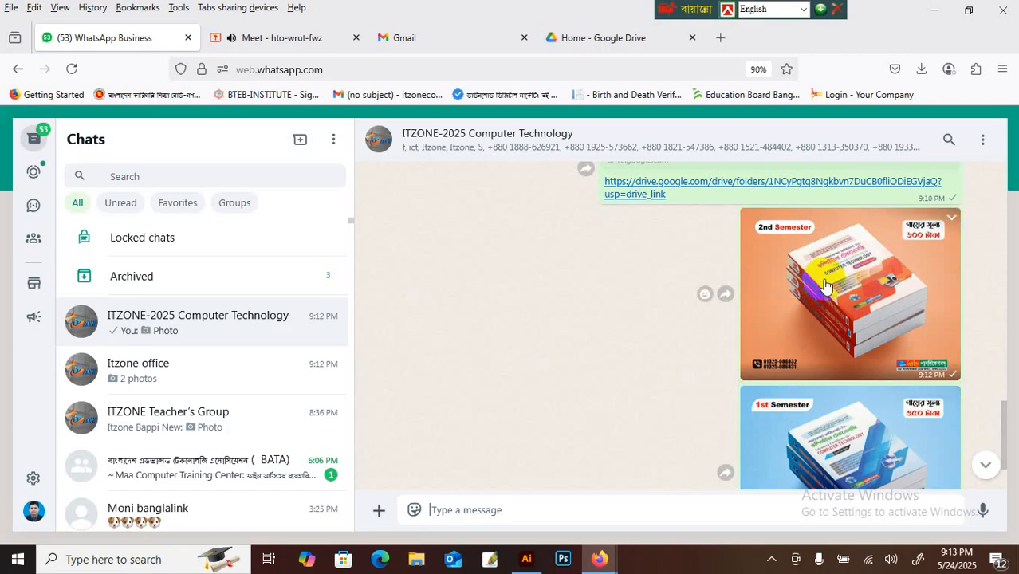
{"action": "scroll", "coordinate": [803, 289], "scroll_direction": "up", "scroll_amount": 2}
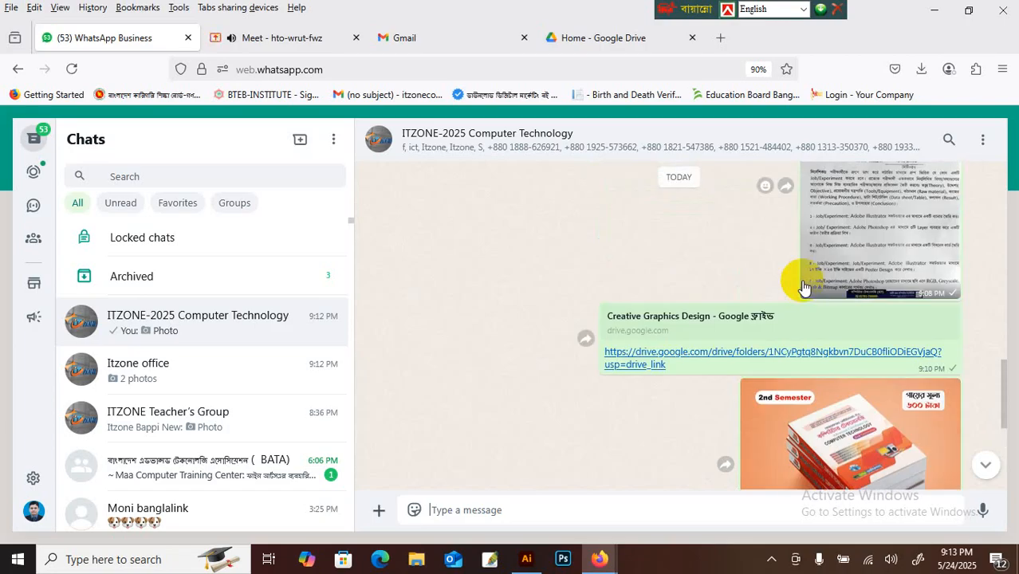
{"action": "scroll", "coordinate": [804, 288], "scroll_direction": "down", "scroll_amount": 2}
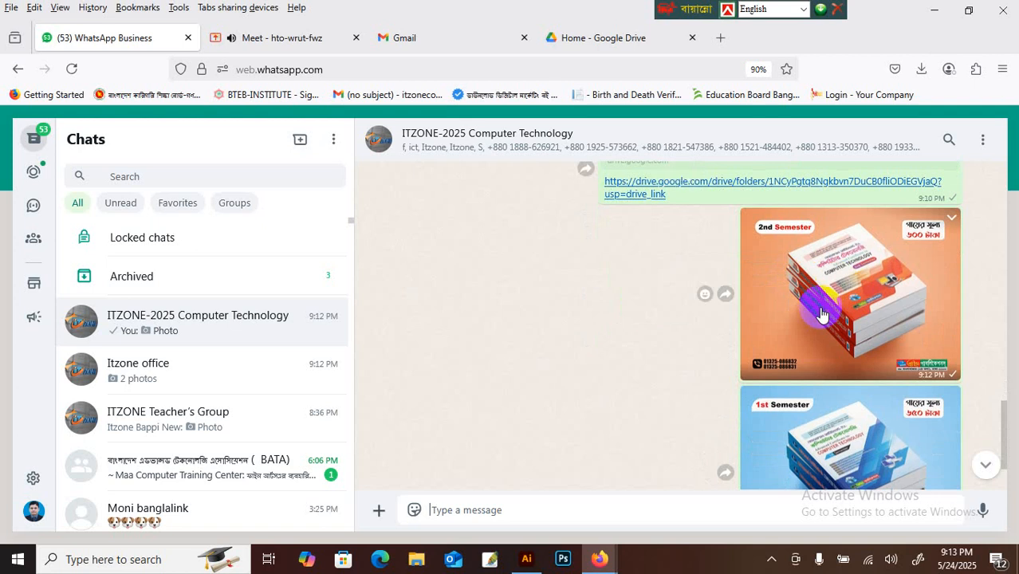
{"action": "scroll", "coordinate": [821, 315], "scroll_direction": "up", "scroll_amount": 2}
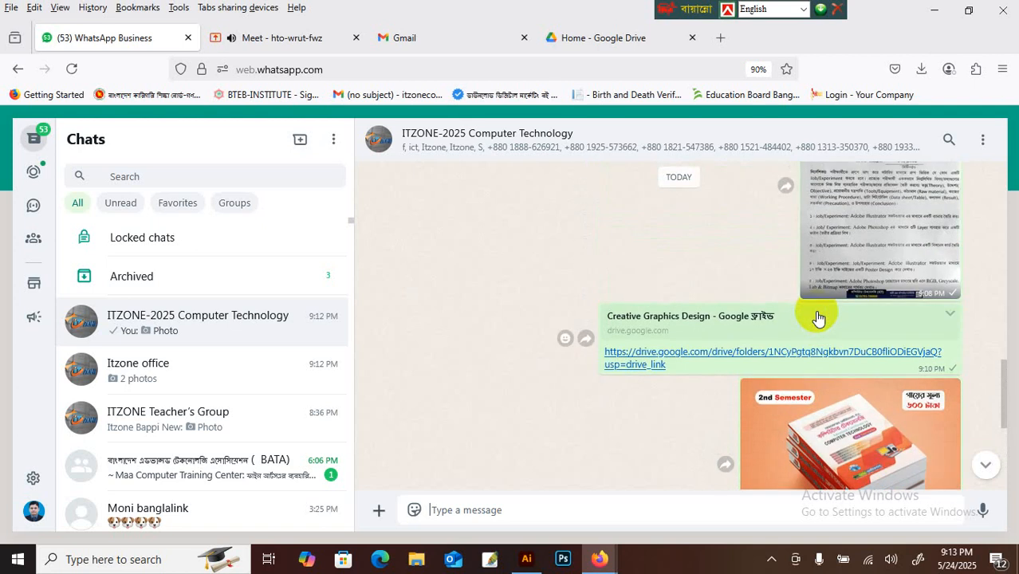
{"action": "scroll", "coordinate": [817, 317], "scroll_direction": "down", "scroll_amount": 2}
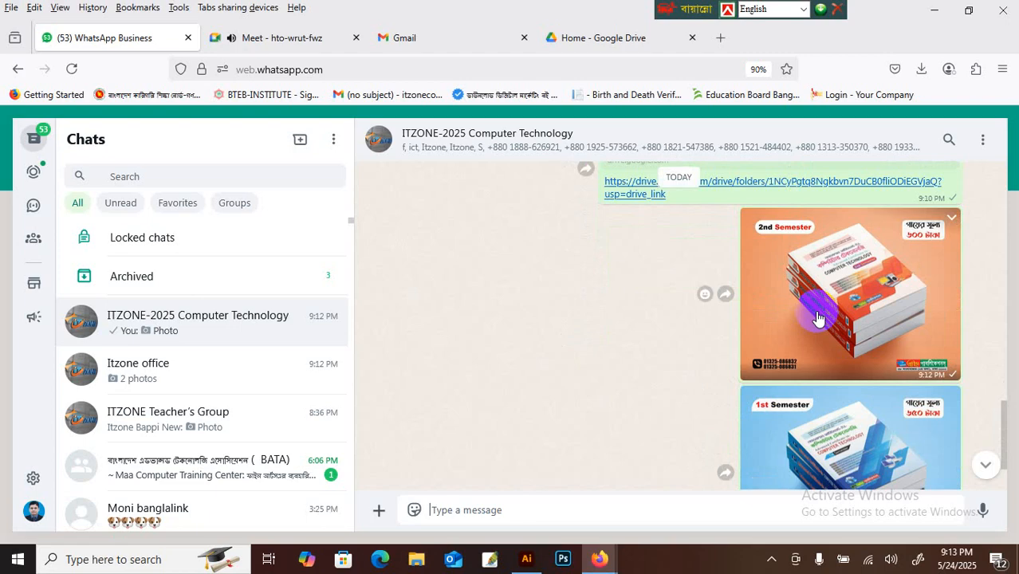
{"action": "scroll", "coordinate": [817, 317], "scroll_direction": "down", "scroll_amount": 1}
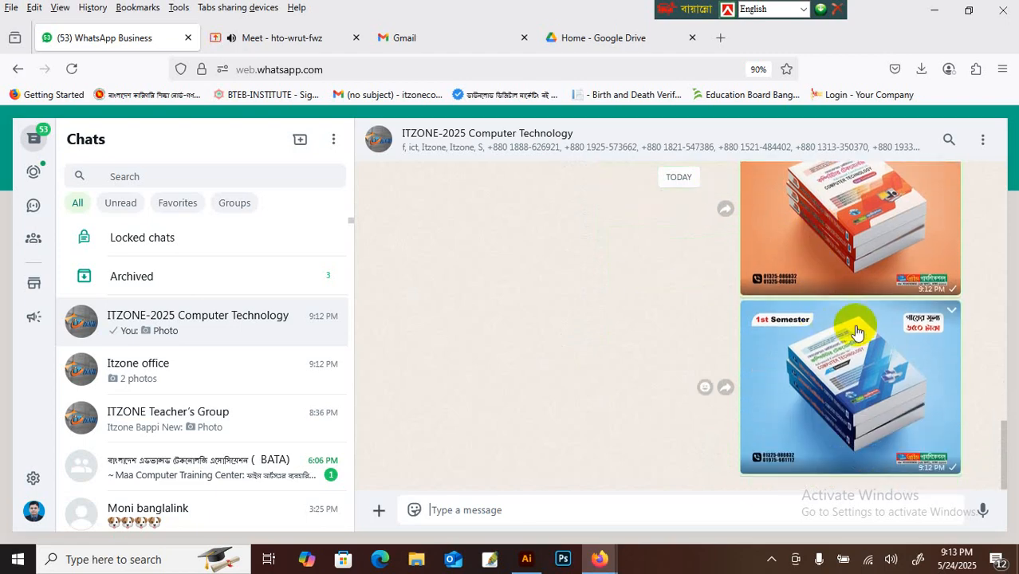
{"action": "scroll", "coordinate": [915, 340], "scroll_direction": "up", "scroll_amount": 1}
{"action": "scroll", "coordinate": [915, 340], "scroll_direction": "up", "scroll_amount": 1}
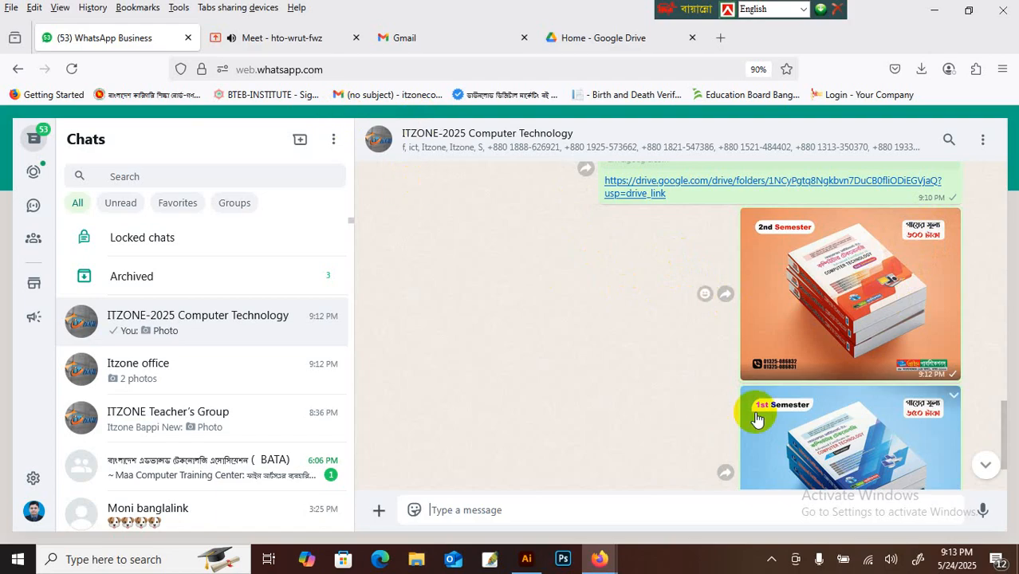
{"action": "scroll", "coordinate": [749, 409], "scroll_direction": "up", "scroll_amount": 3}
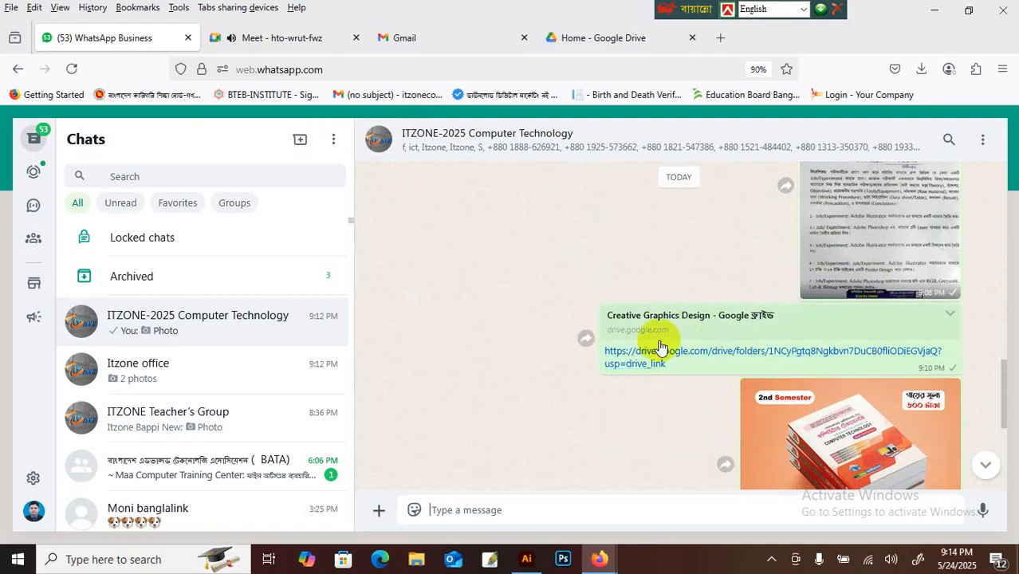
{"action": "scroll", "coordinate": [675, 365], "scroll_direction": "down", "scroll_amount": 5}
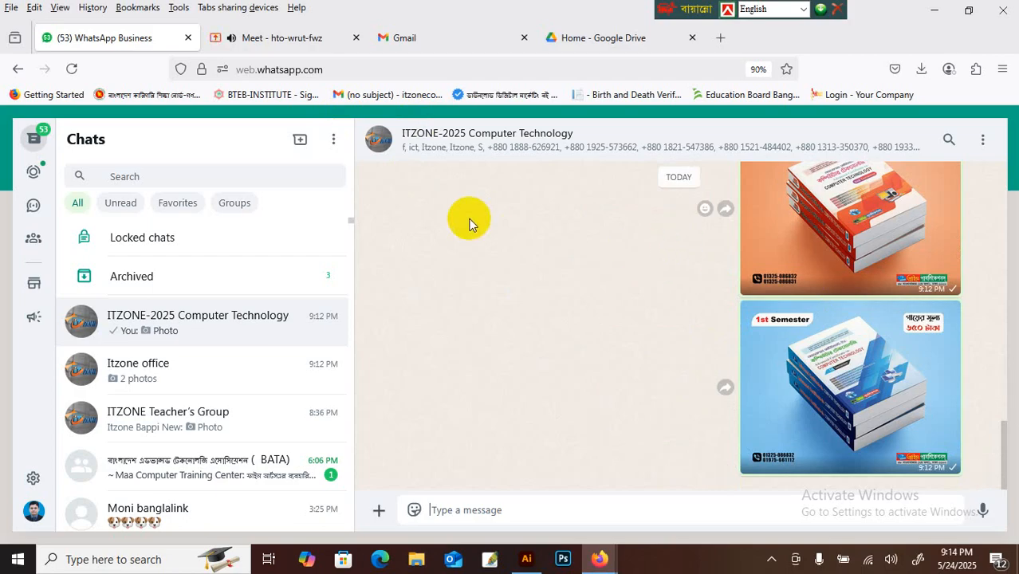
Step: Close the Gmail and Google Drive tabs, minimise Firefox, then restore and minimise Illustrator
{"action": "left_click", "coordinate": [453, 37]}
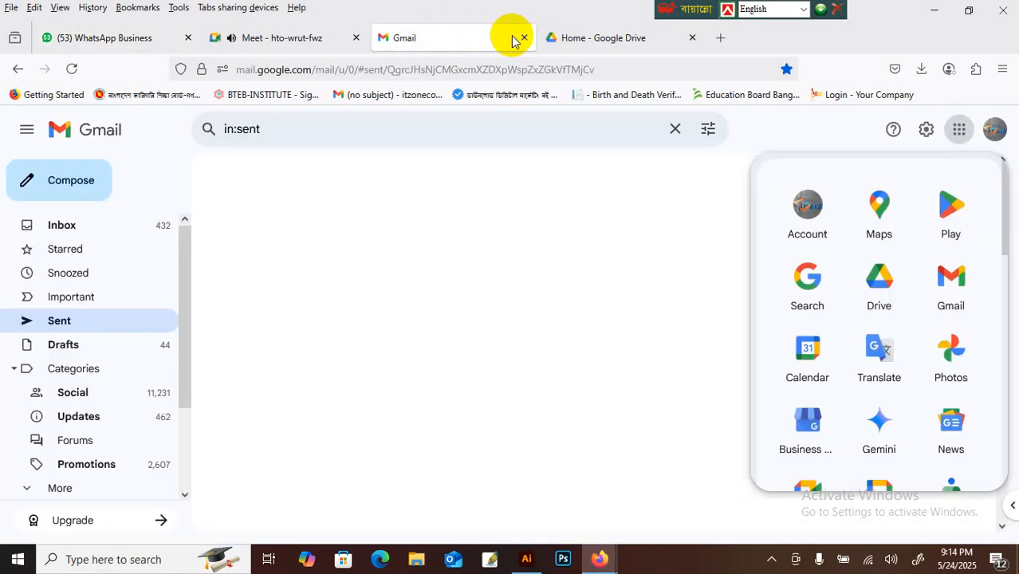
{"action": "left_click", "coordinate": [523, 38]}
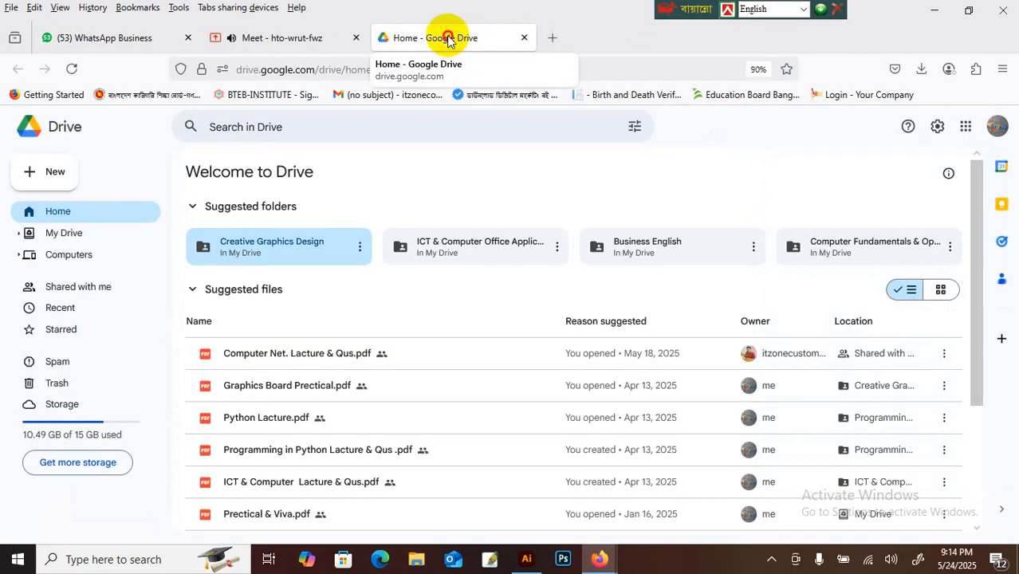
{"action": "left_click", "coordinate": [524, 37]}
{"action": "left_click", "coordinate": [934, 13]}
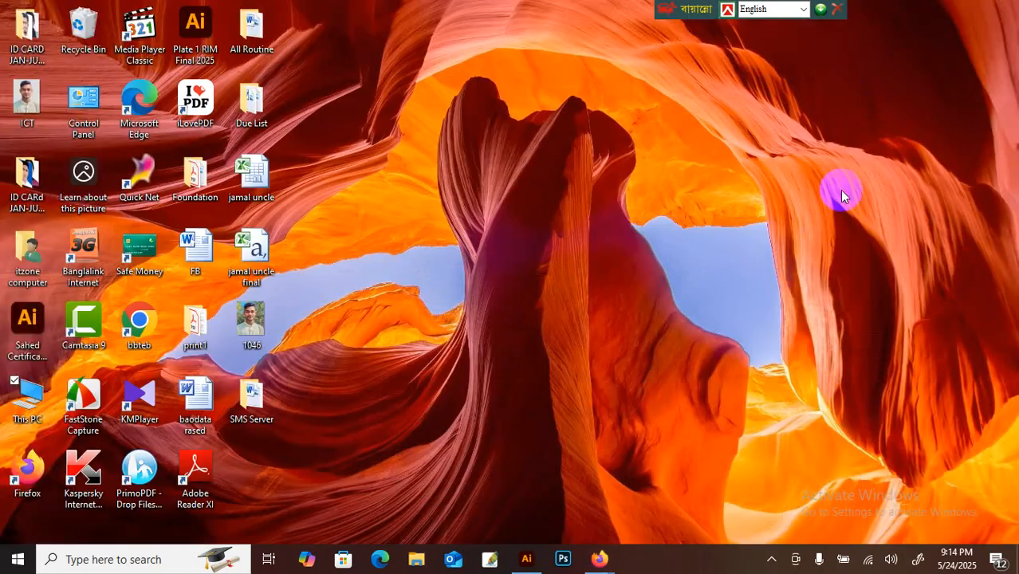
{"action": "left_click", "coordinate": [526, 558]}
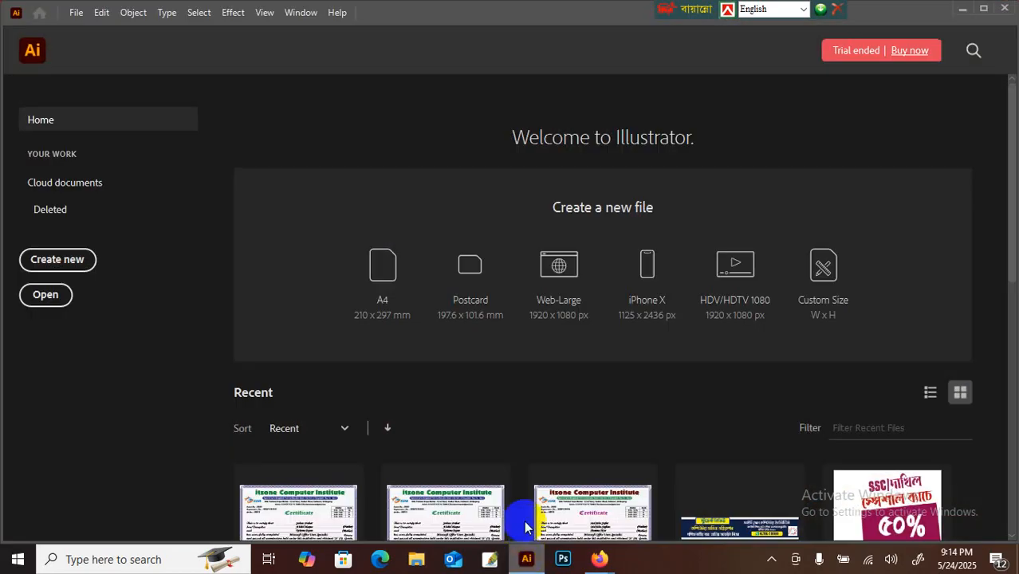
{"action": "left_click", "coordinate": [962, 9]}
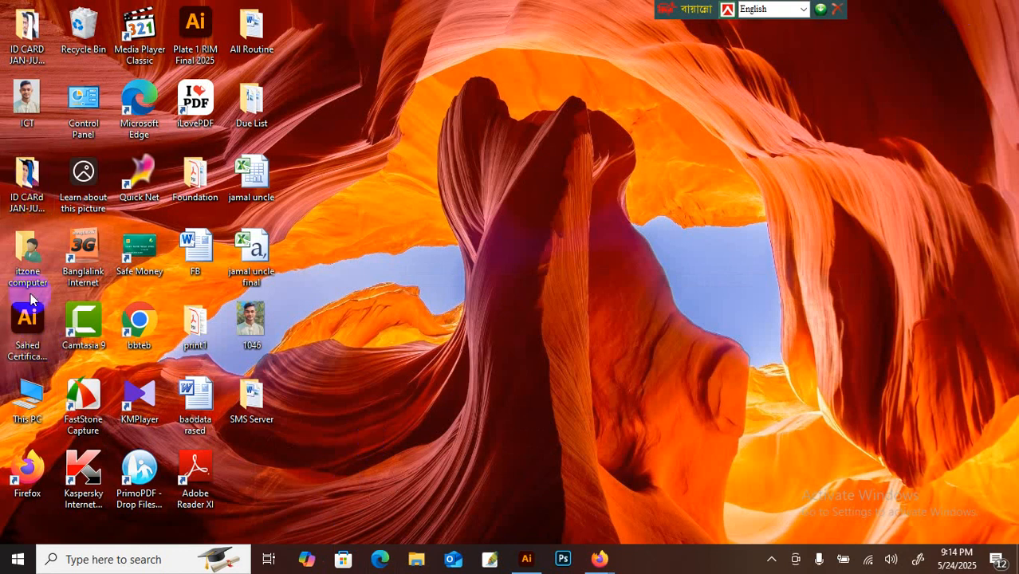
Step: Browse from This PC on drive E: to ITZONE 2025 > … > Creative Graphics Design > Class 2024
{"action": "double_click", "coordinate": [24, 392]}
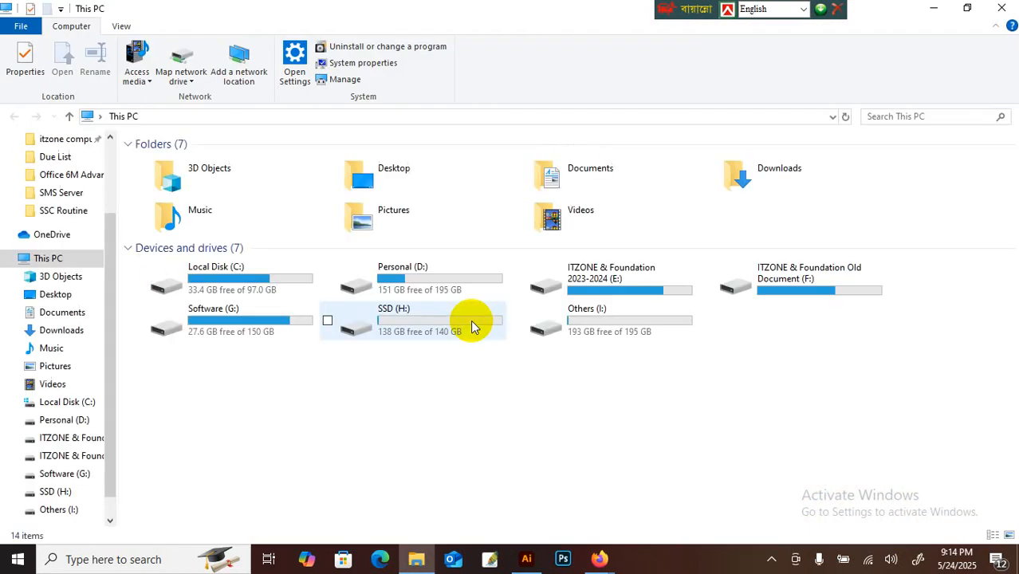
{"action": "double_click", "coordinate": [637, 284]}
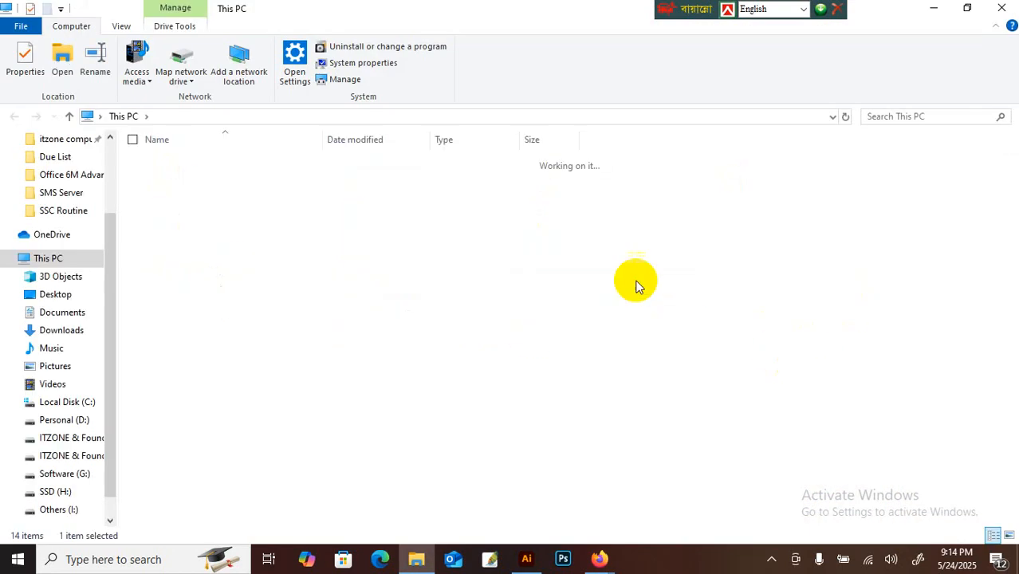
{"action": "double_click", "coordinate": [177, 193]}
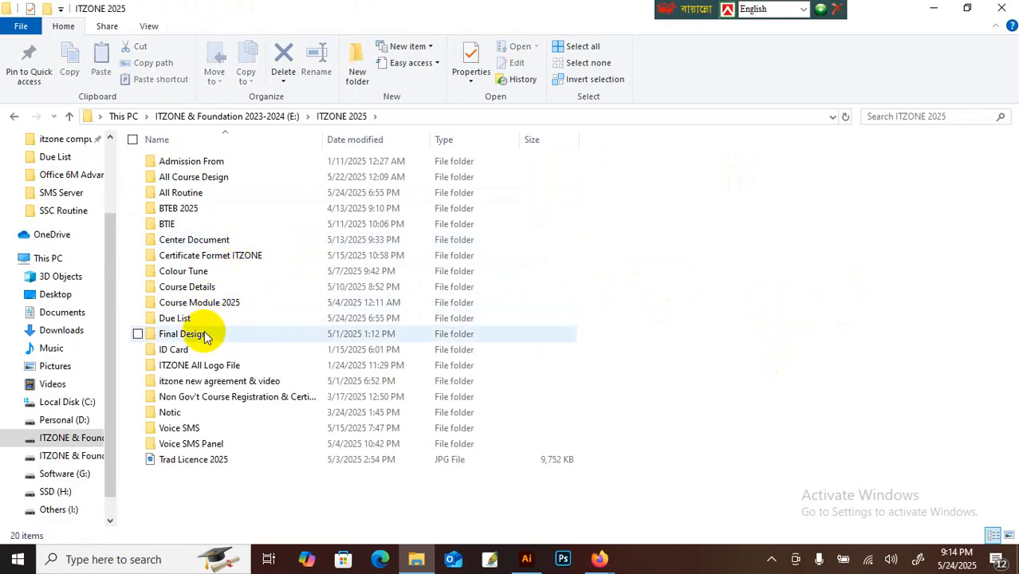
{"action": "double_click", "coordinate": [192, 290]}
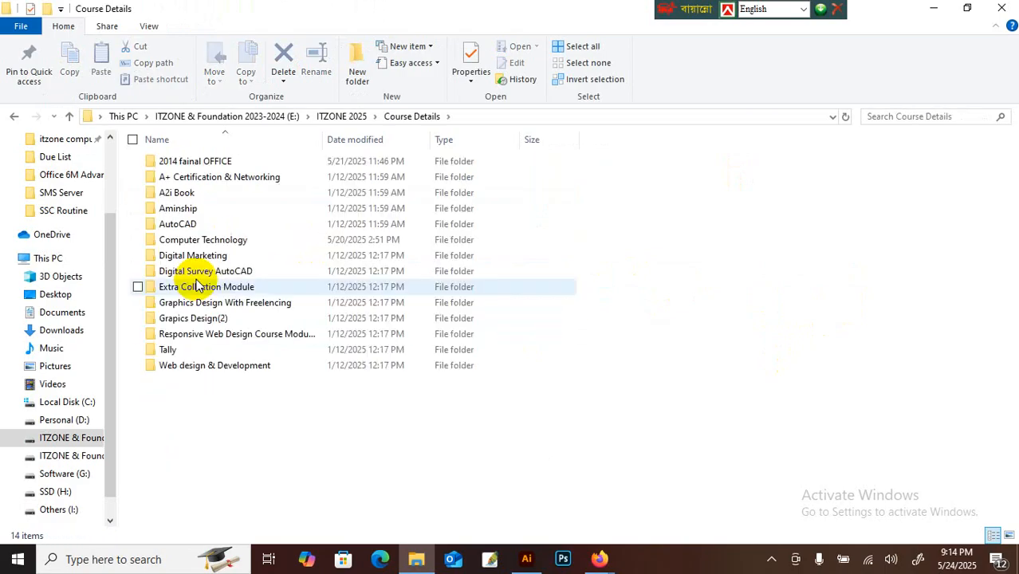
{"action": "double_click", "coordinate": [205, 239]}
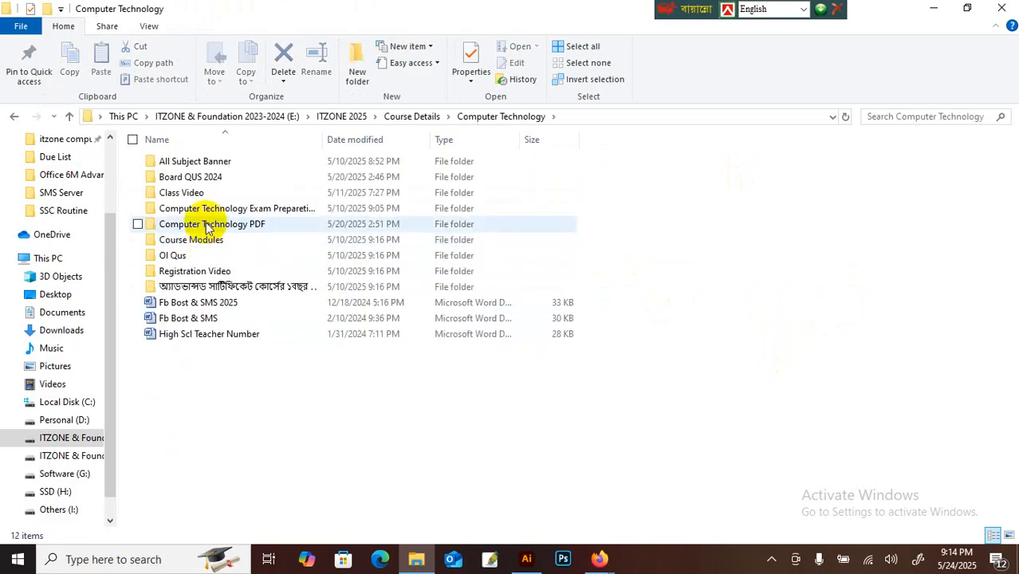
{"action": "double_click", "coordinate": [202, 193]}
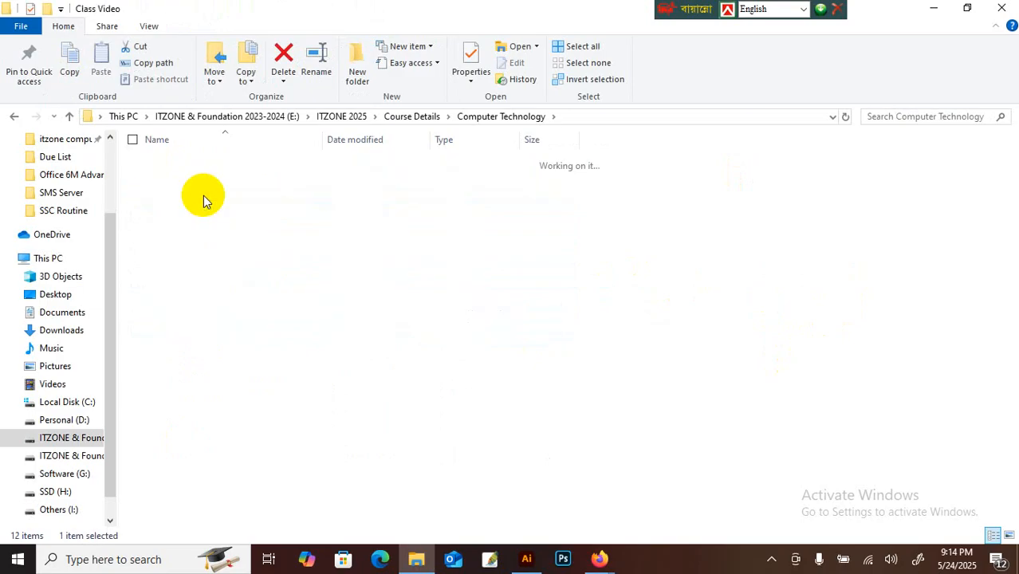
{"action": "double_click", "coordinate": [199, 162]}
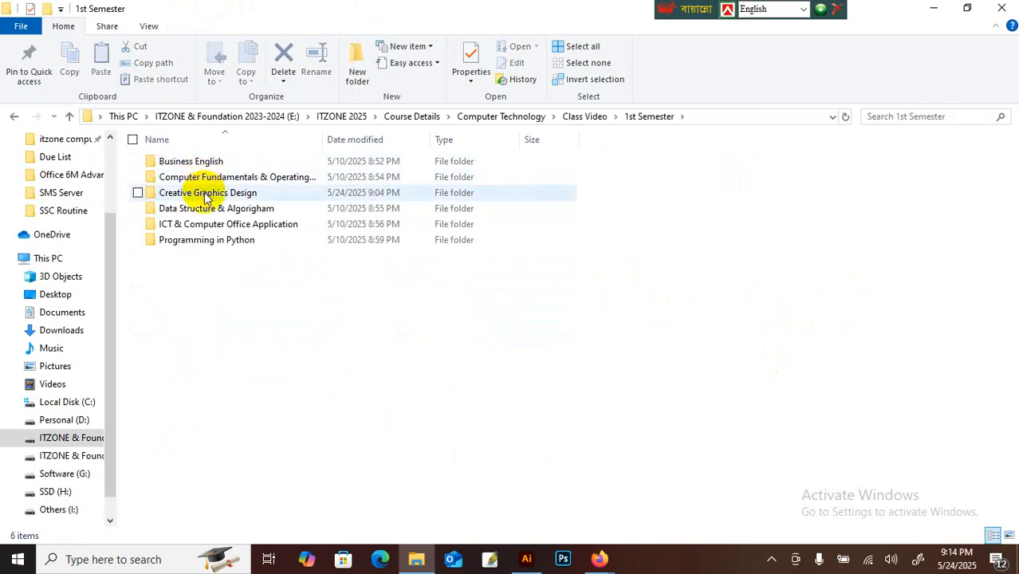
{"action": "double_click", "coordinate": [205, 196]}
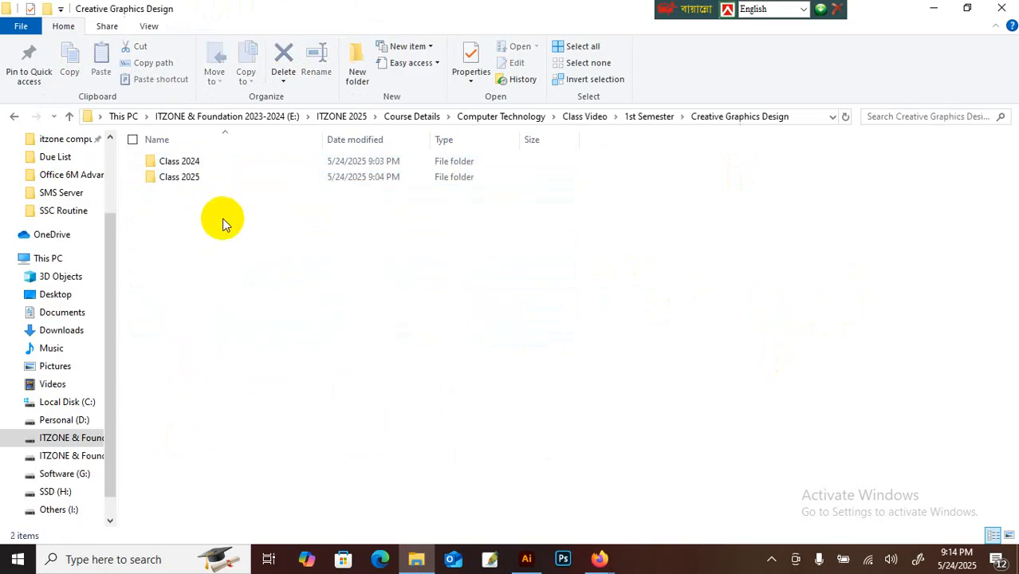
{"action": "double_click", "coordinate": [195, 164]}
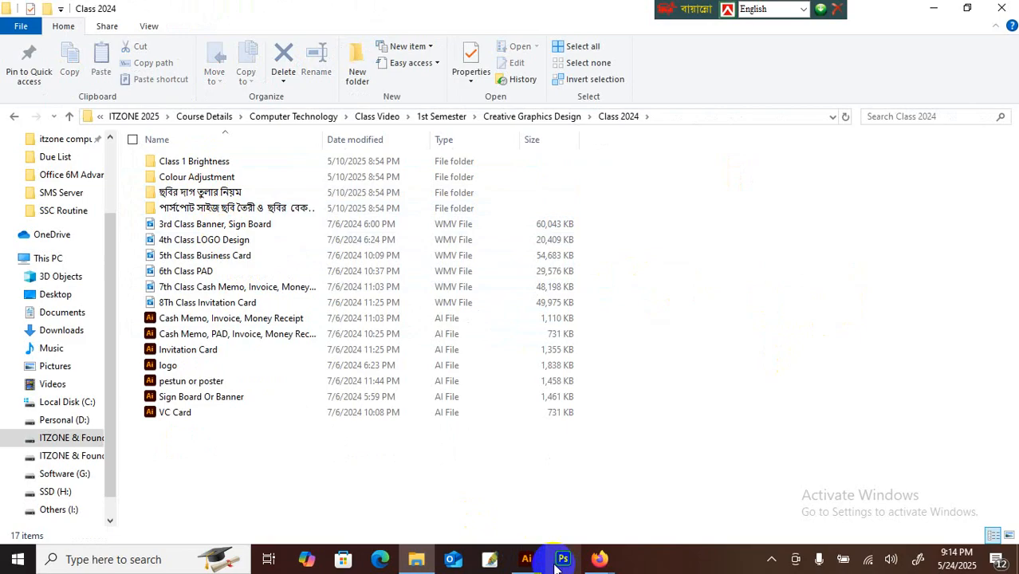
Step: Minimize the Firefox Meet call and drag VC Card onto Illustrator to open it
{"action": "left_click", "coordinate": [606, 564]}
{"action": "left_click", "coordinate": [518, 490]}
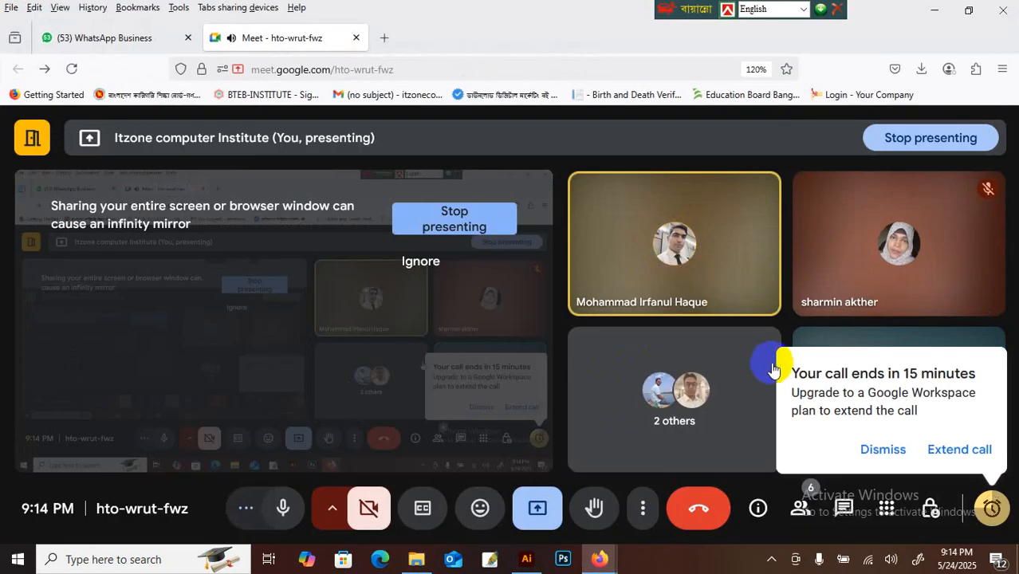
{"action": "left_click", "coordinate": [934, 9]}
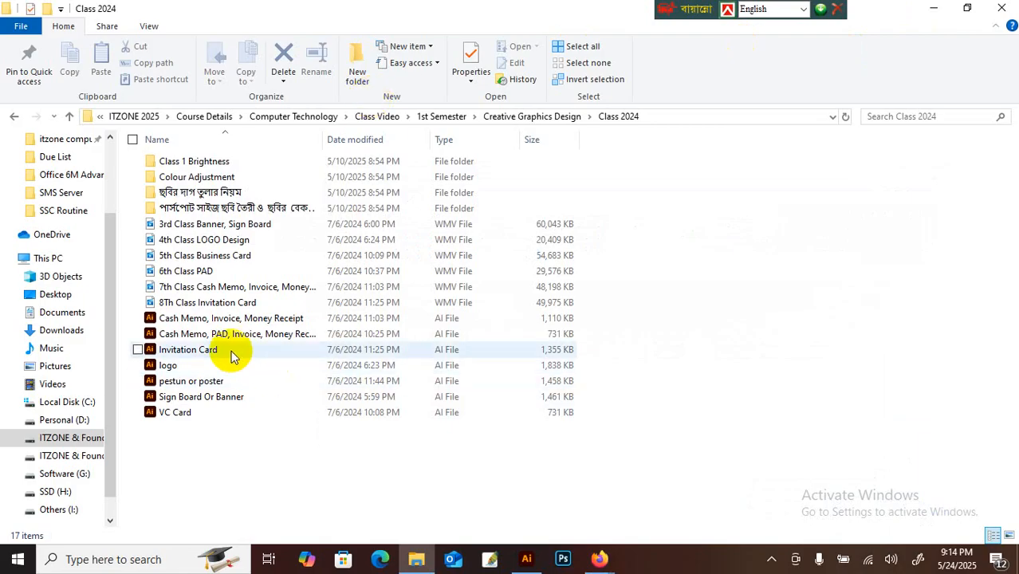
{"action": "left_click", "coordinate": [165, 414]}
{"action": "left_click_drag", "start_coordinate": [164, 420], "coordinate": [477, 129]}
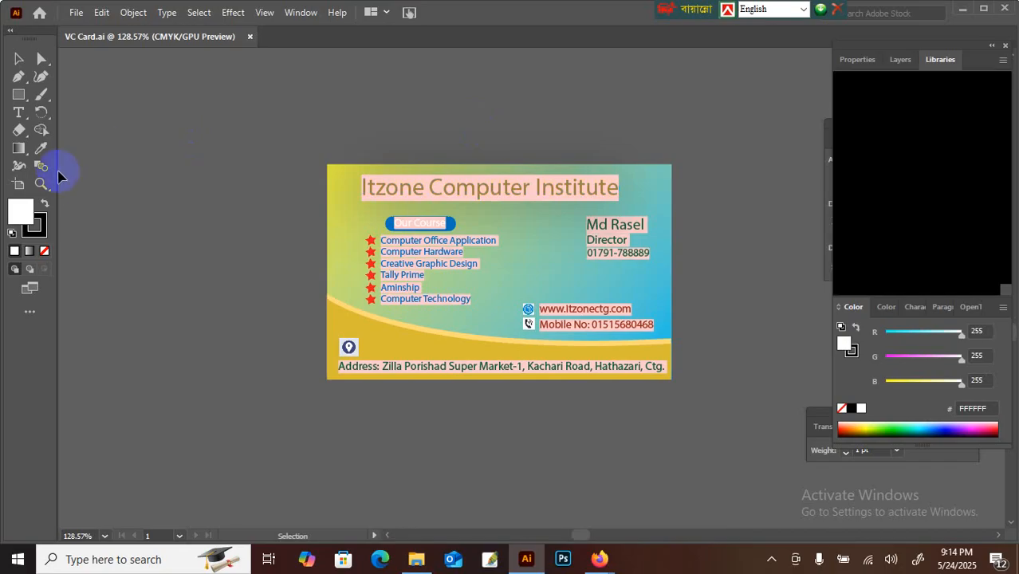
Step: Pan the canvas so the Itzone card shifts right, leaving room on its left
{"action": "left_click_drag", "start_coordinate": [41, 183], "coordinate": [68, 198]}
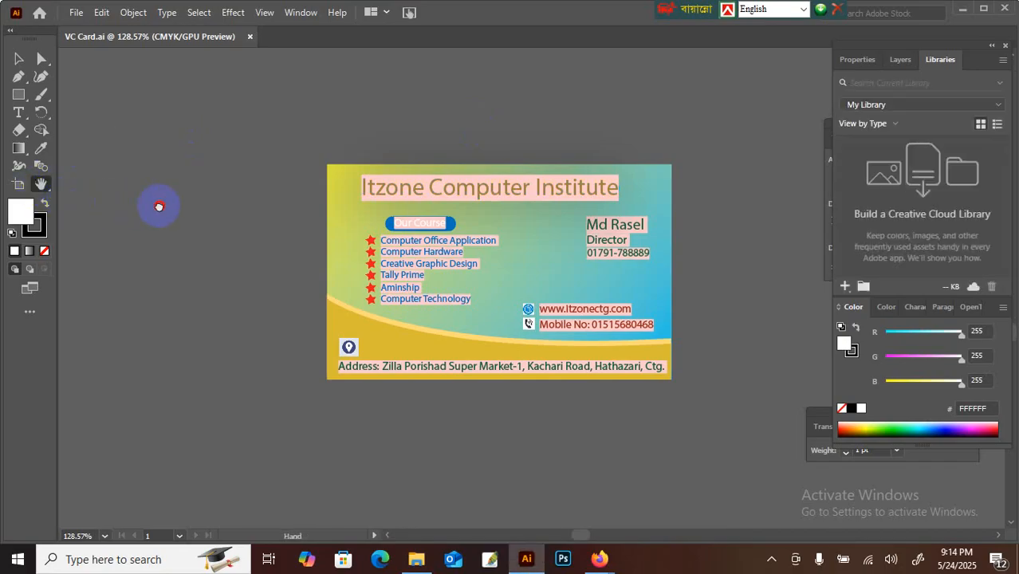
{"action": "left_click_drag", "start_coordinate": [159, 206], "coordinate": [267, 206]}
{"action": "left_click", "coordinate": [18, 58]}
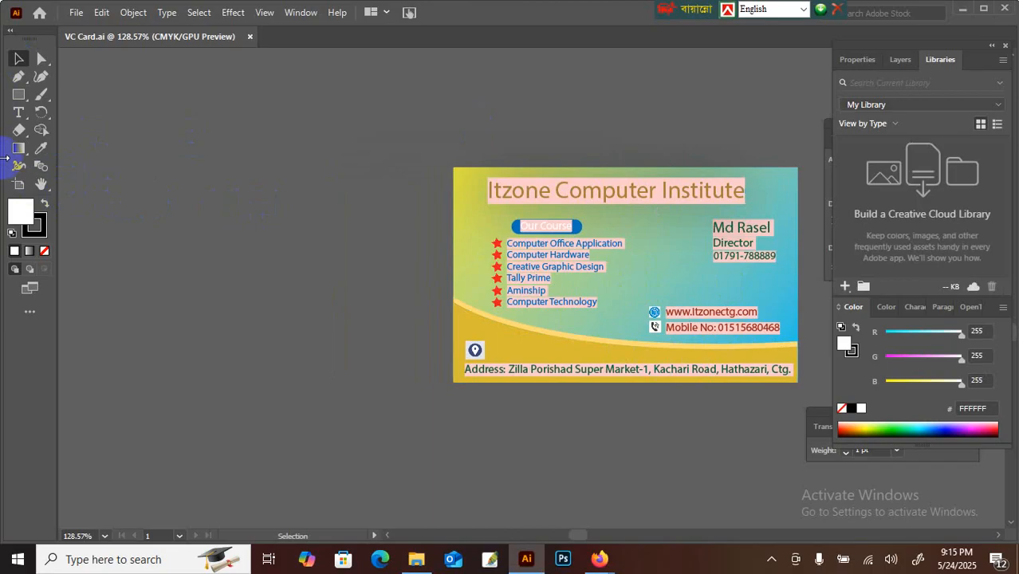
Step: Create a rectangle 3.2 in wide and 2 in high left of the card
{"action": "left_click", "coordinate": [20, 97]}
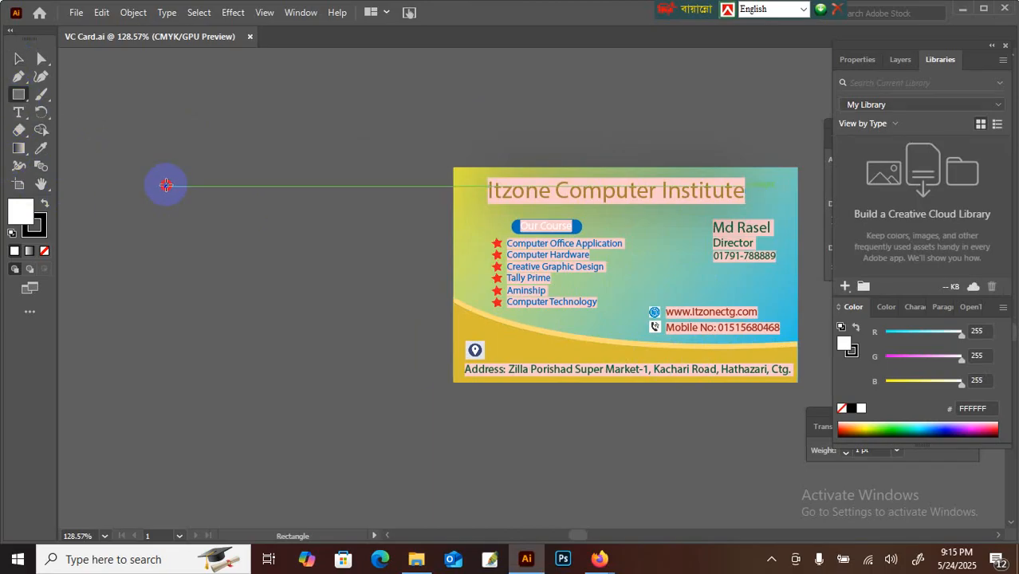
{"action": "left_click", "coordinate": [166, 185]}
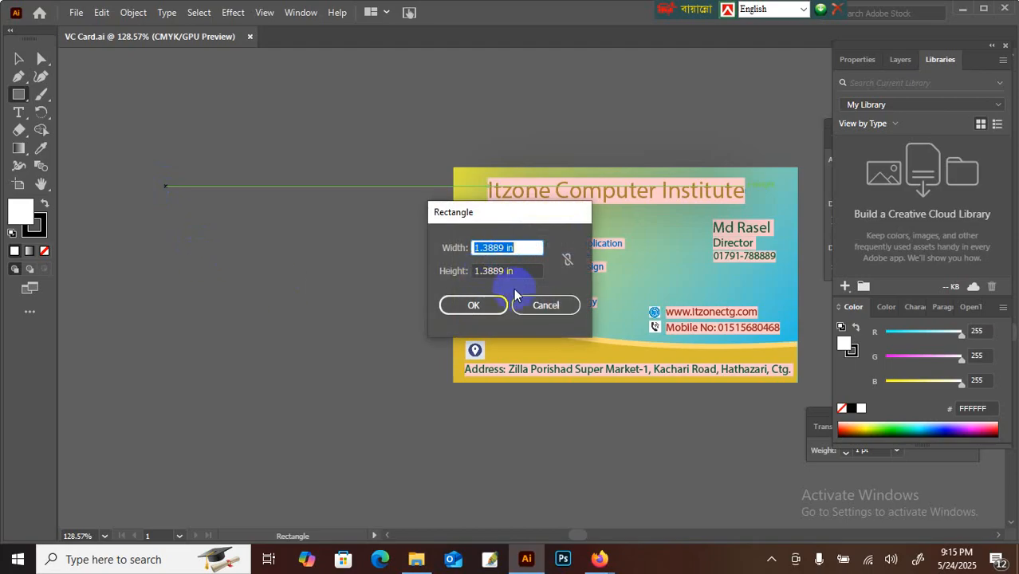
{"action": "left_click", "coordinate": [506, 248]}
{"action": "left_click_drag", "start_coordinate": [507, 248], "coordinate": [447, 248]}
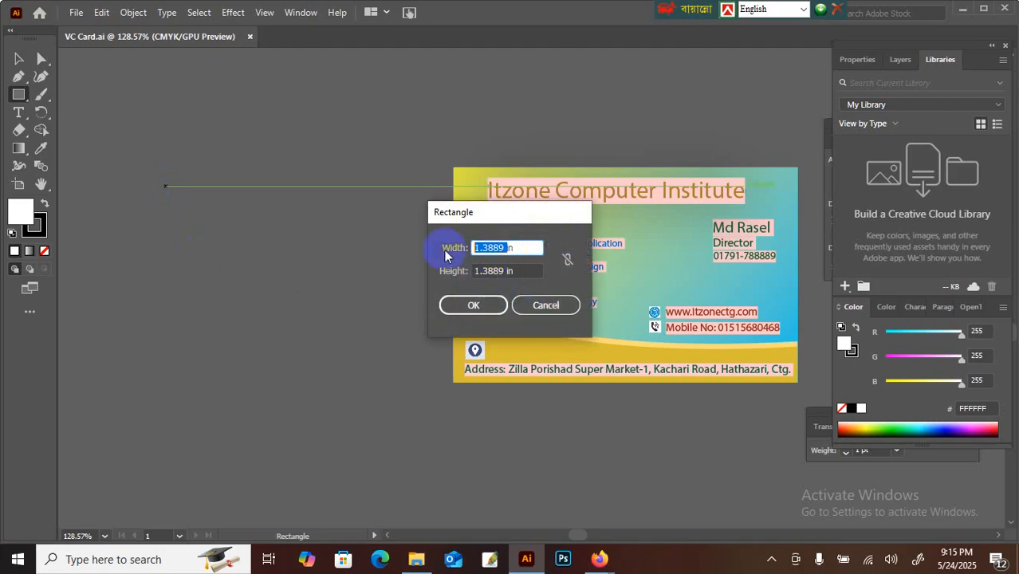
{"action": "type", "text": "3.2"}
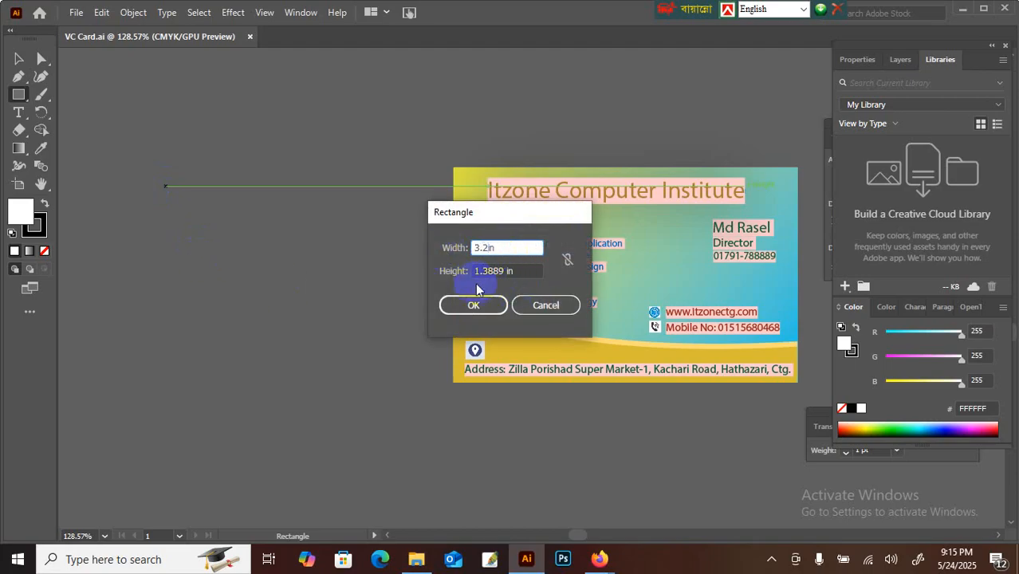
{"action": "left_click_drag", "start_coordinate": [510, 271], "coordinate": [451, 271]}
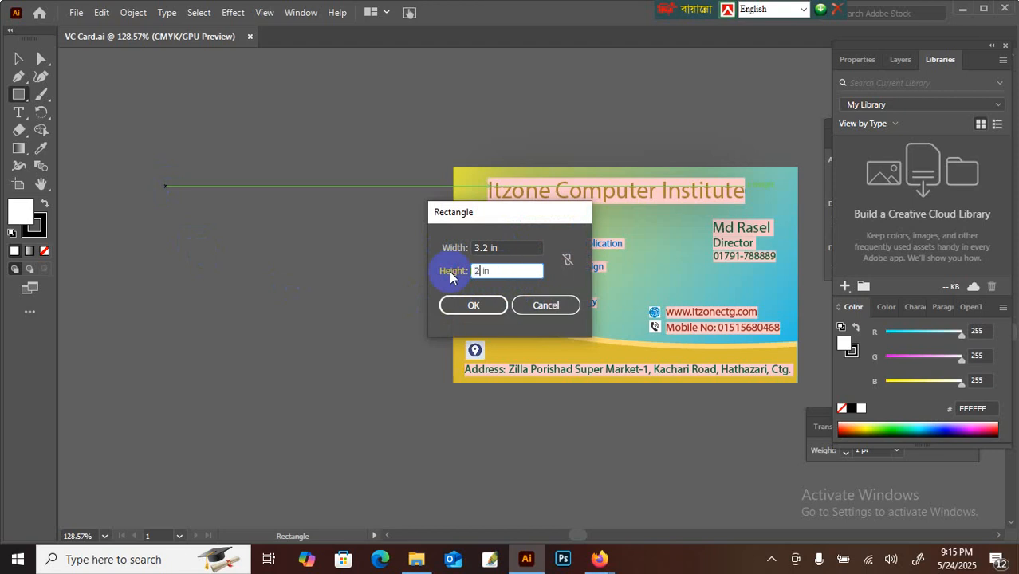
{"action": "type", "text": "2"}
{"action": "key", "text": "Return"}
Step: Move the new white rectangle beside the card and deselect it
{"action": "left_click", "coordinate": [19, 59]}
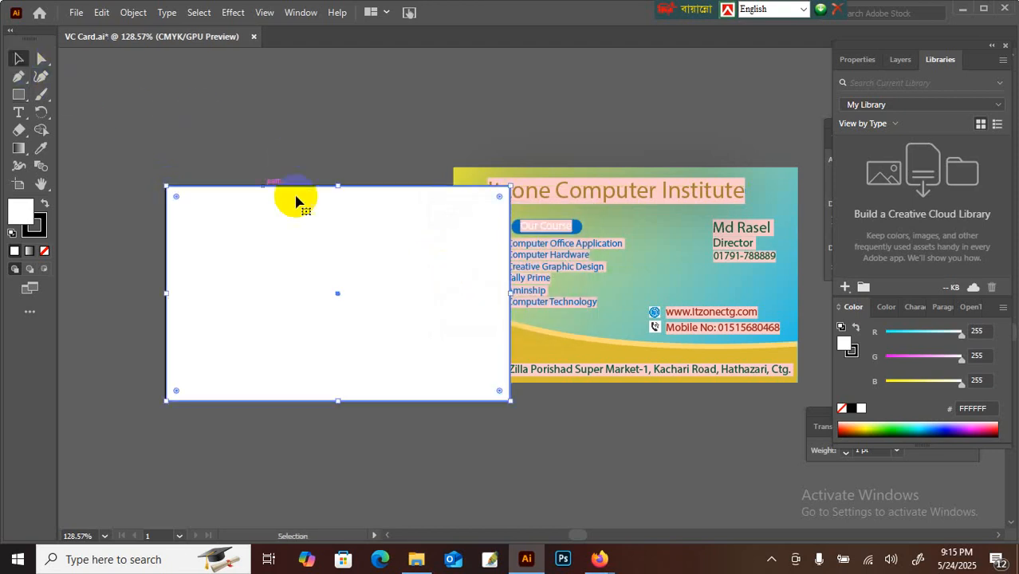
{"action": "mouse_move", "coordinate": [295, 200]}
{"action": "left_mouse_down"}
{"action": "mouse_move", "coordinate": [286, 221]}
{"action": "mouse_move", "coordinate": [306, 196]}
{"action": "left_mouse_up"}
{"action": "left_click", "coordinate": [388, 134]}
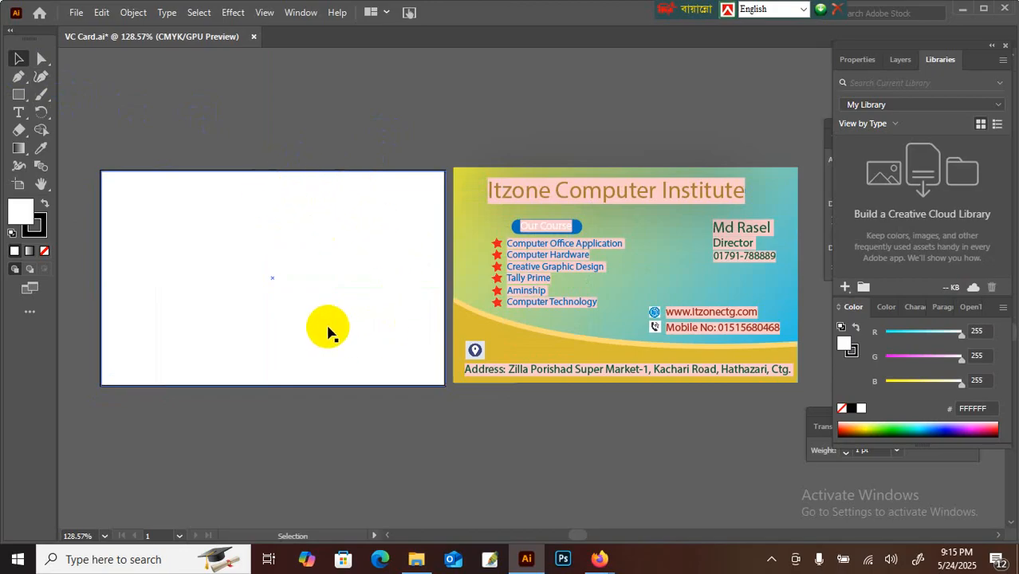
Step: Fill the rectangle with yellow-green #AAD037 using the Color Picker
{"action": "key", "text": "ctrl+minus"}
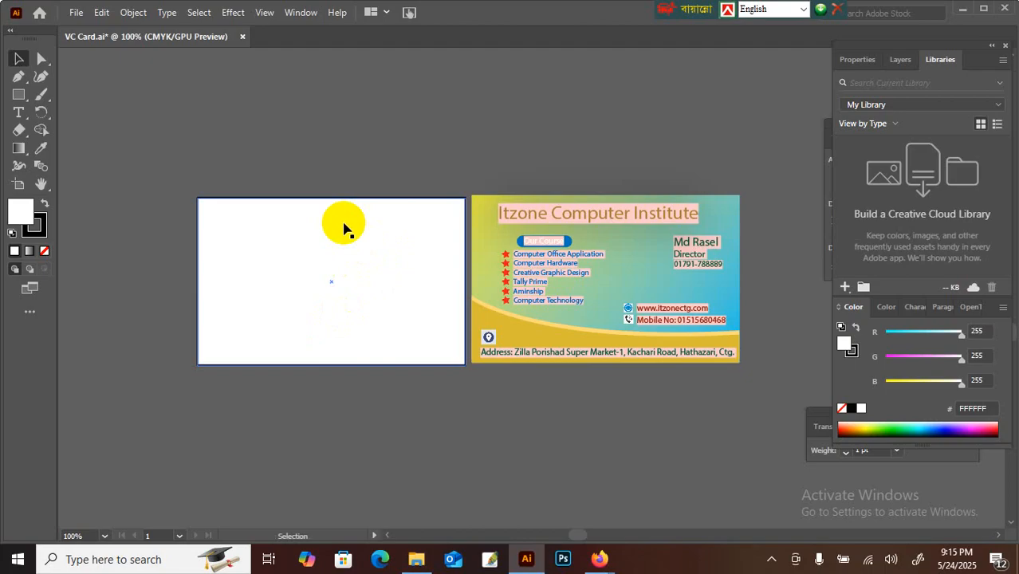
{"action": "key", "text": "ctrl+plus"}
{"action": "key", "text": "ctrl+minus"}
{"action": "left_click", "coordinate": [325, 131]}
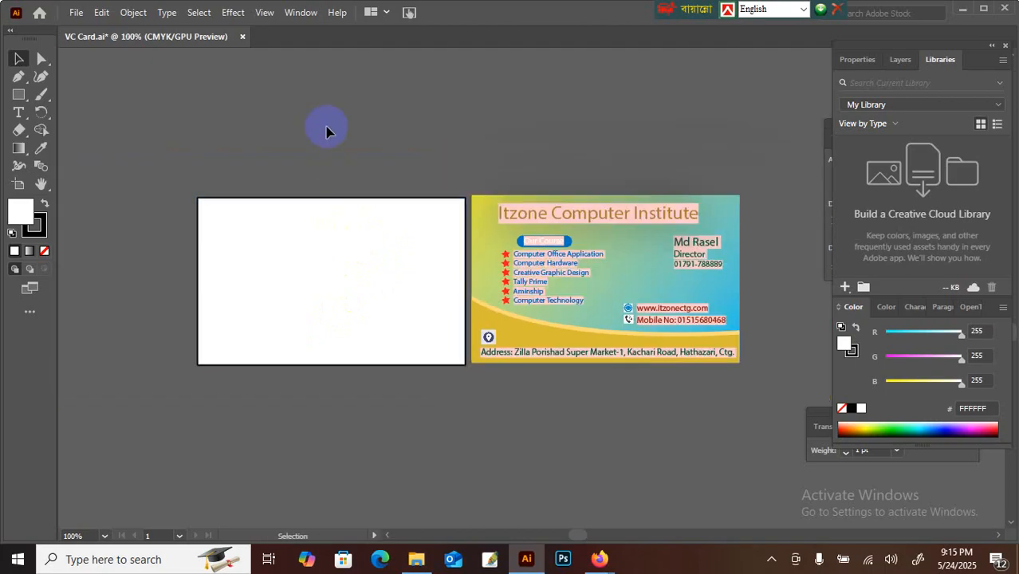
{"action": "left_click", "coordinate": [337, 263]}
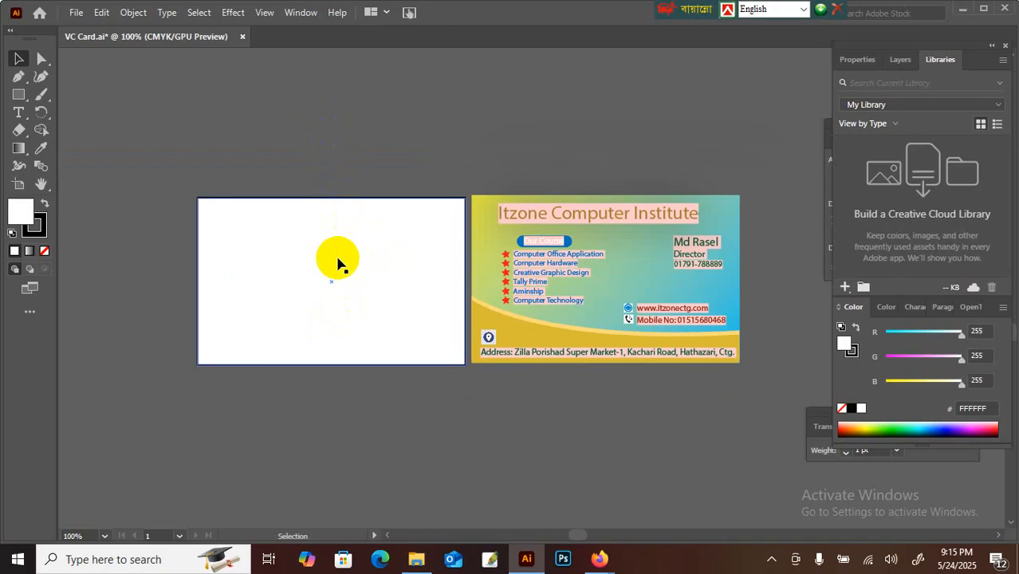
{"action": "left_click", "coordinate": [314, 247]}
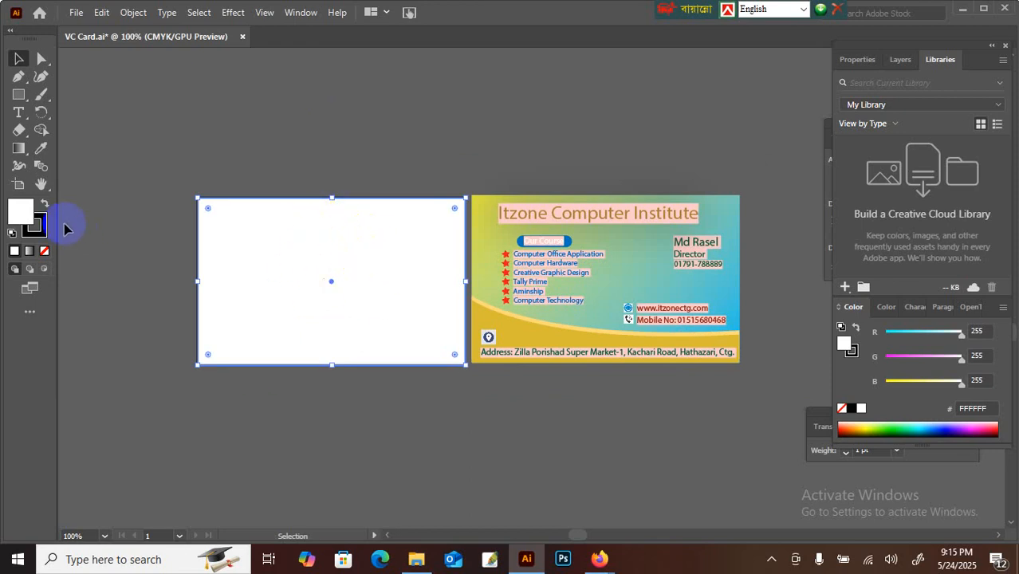
{"action": "double_click", "coordinate": [21, 211]}
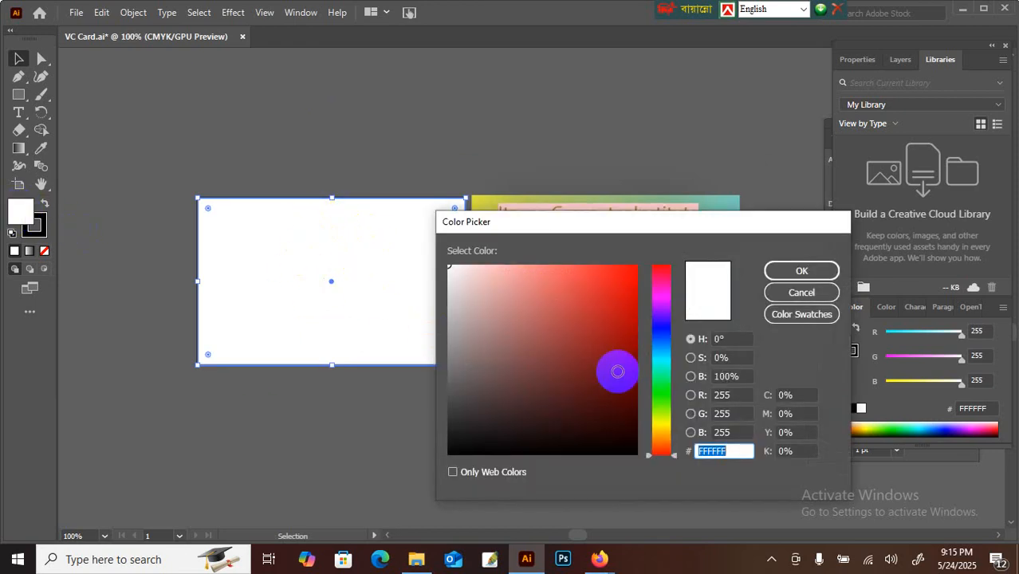
{"action": "left_click", "coordinate": [662, 411]}
{"action": "left_click", "coordinate": [614, 304]}
{"action": "left_click_drag", "start_coordinate": [613, 304], "coordinate": [635, 266]}
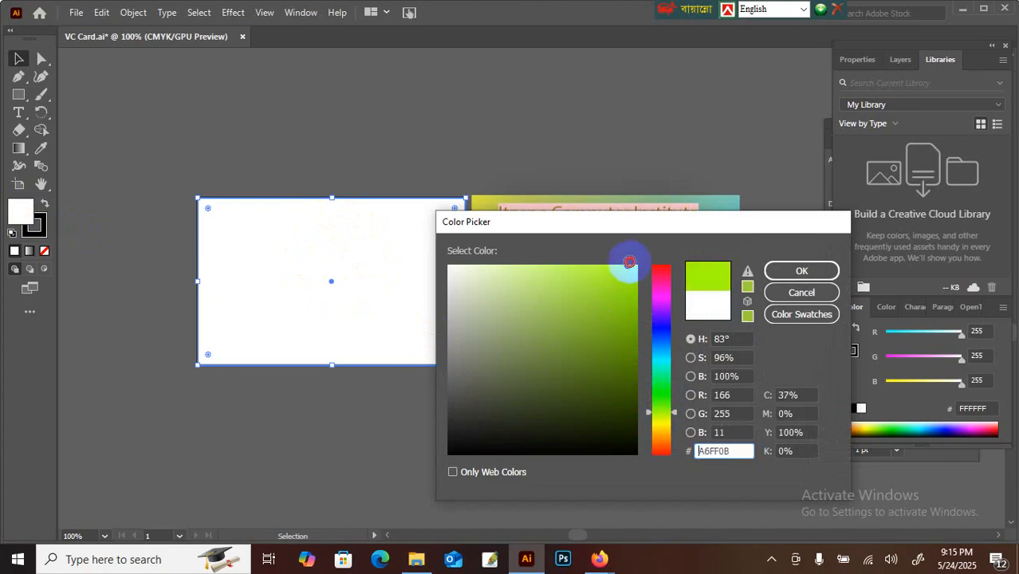
{"action": "left_click", "coordinate": [799, 271]}
Step: Set the green rectangle's stroke to None and nudge it slightly up-left
{"action": "left_click", "coordinate": [508, 189]}
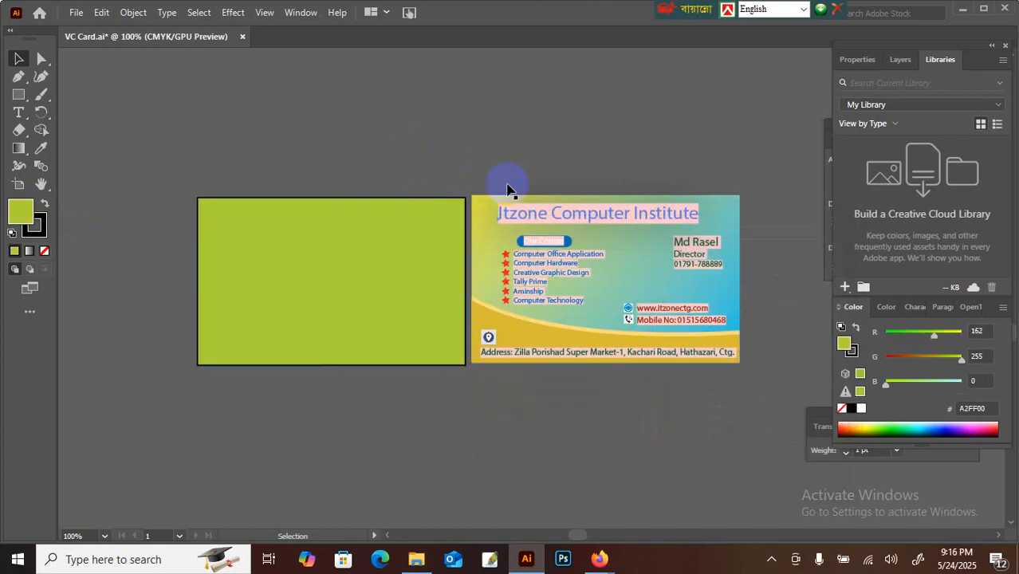
{"action": "left_click", "coordinate": [420, 252]}
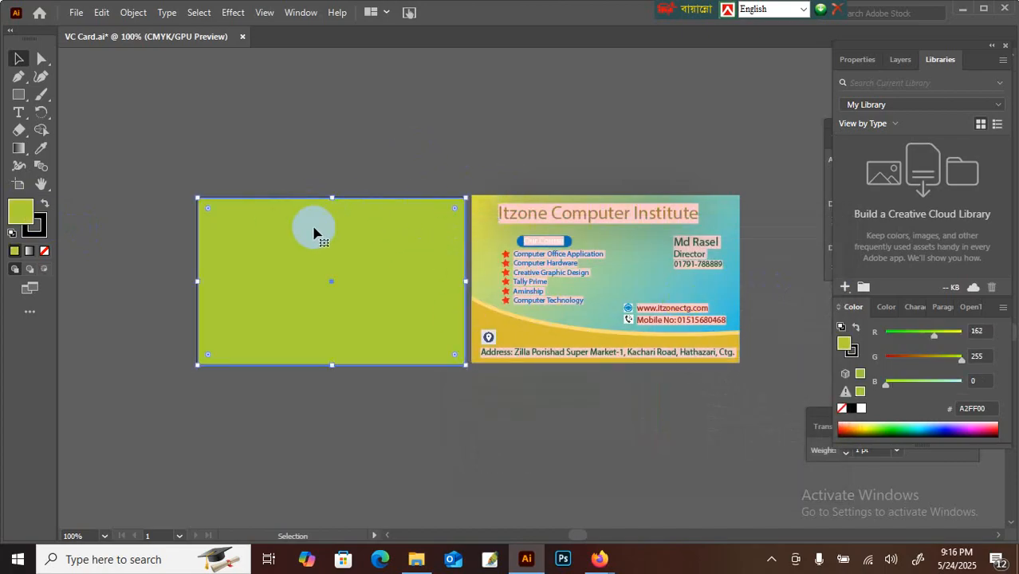
{"action": "left_click", "coordinate": [321, 150]}
{"action": "left_click", "coordinate": [295, 204]}
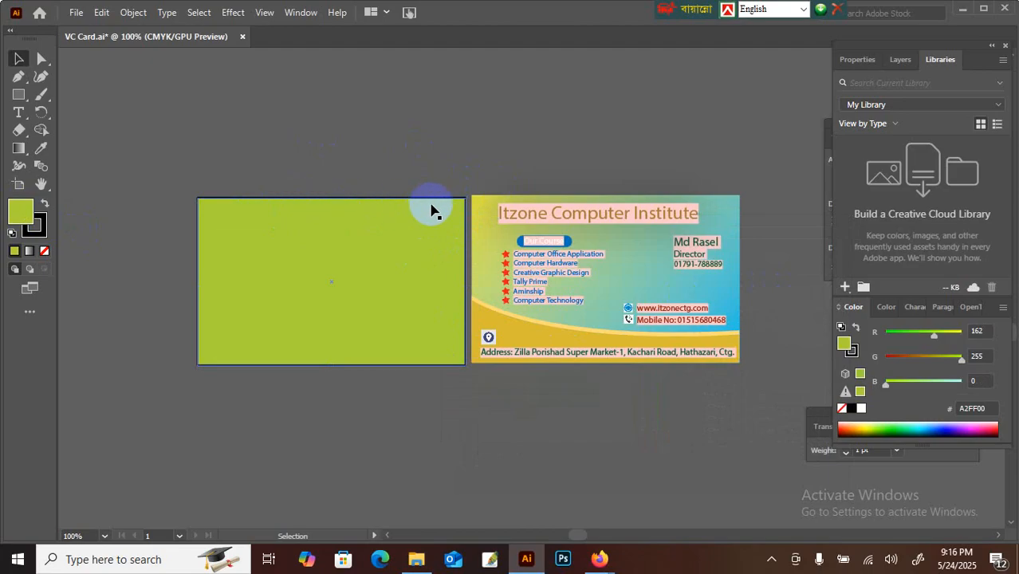
{"action": "left_click", "coordinate": [269, 245]}
{"action": "left_click", "coordinate": [33, 221]}
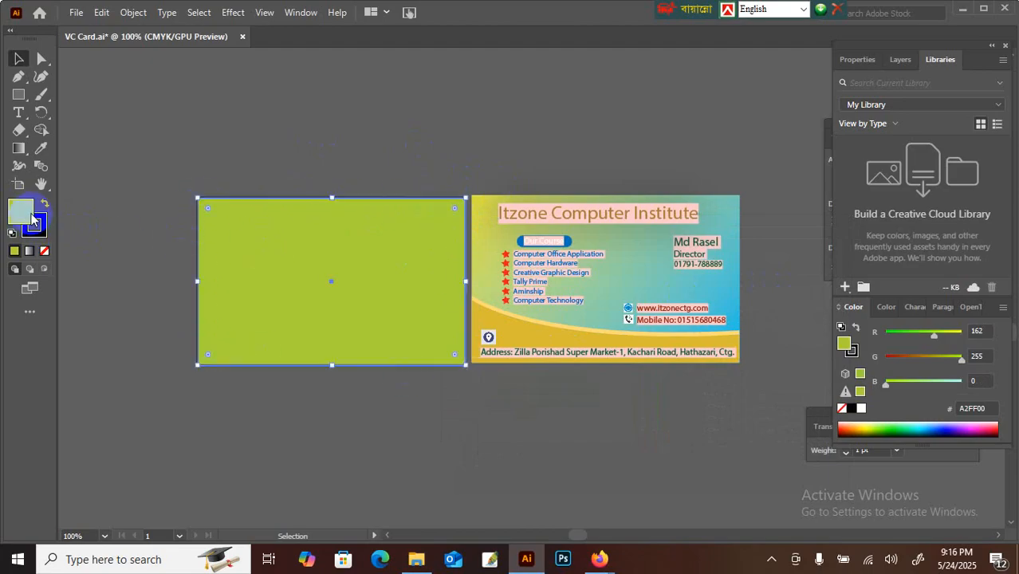
{"action": "left_click", "coordinate": [45, 253]}
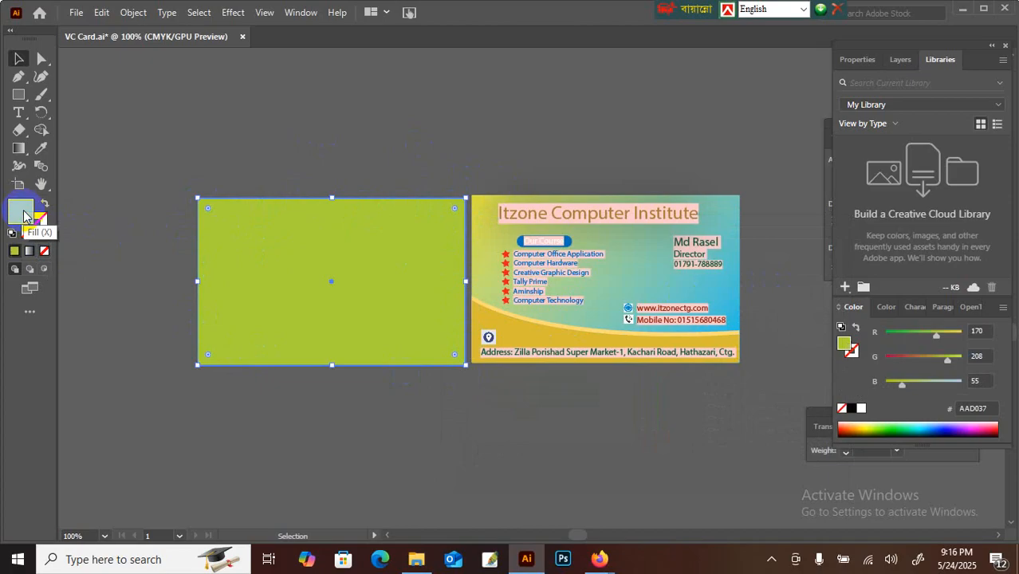
{"action": "left_click", "coordinate": [159, 217]}
{"action": "left_click_drag", "start_coordinate": [368, 243], "coordinate": [361, 238]}
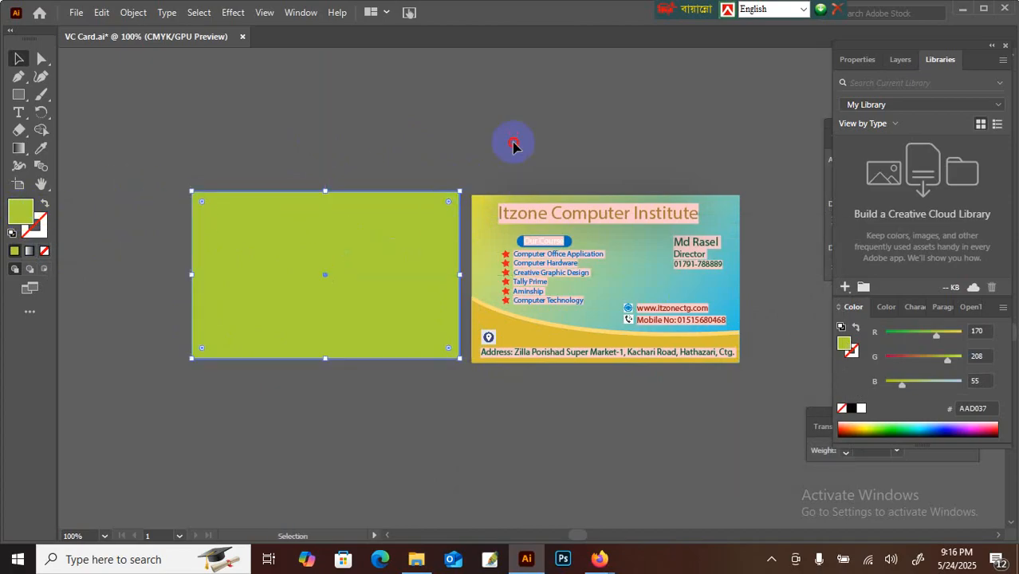
{"action": "left_click", "coordinate": [513, 146]}
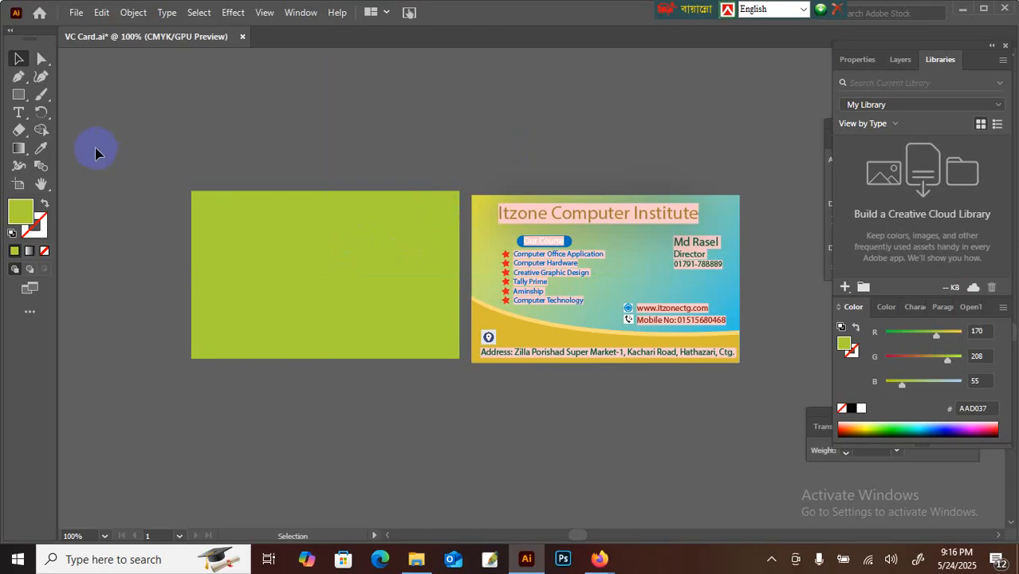
Step: With the Type tool, place a "Lorem ipsum" point-text object above the green rectangle
{"action": "left_click", "coordinate": [20, 117]}
{"action": "left_click", "coordinate": [268, 183]}
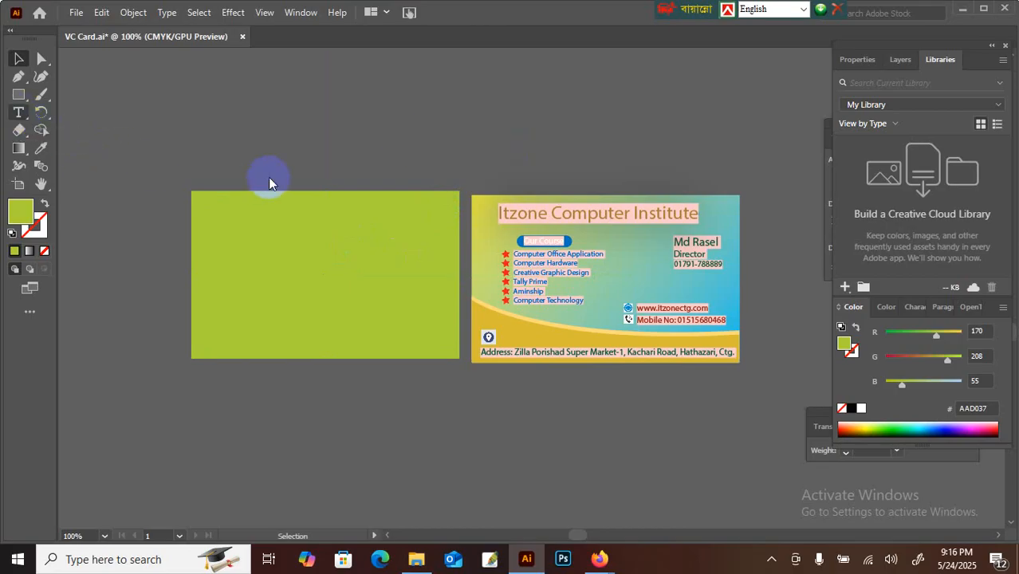
{"action": "left_click", "coordinate": [289, 137]}
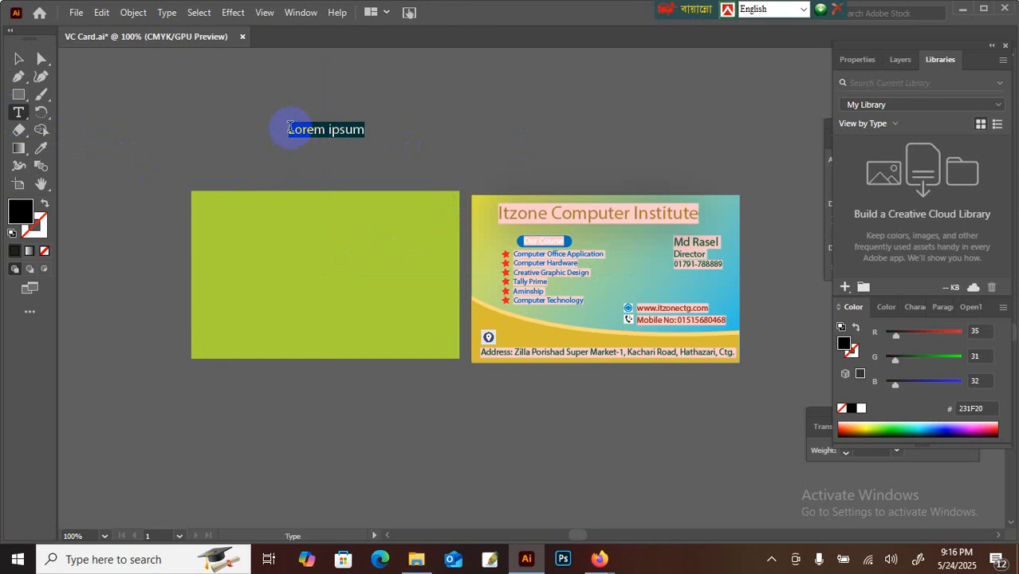
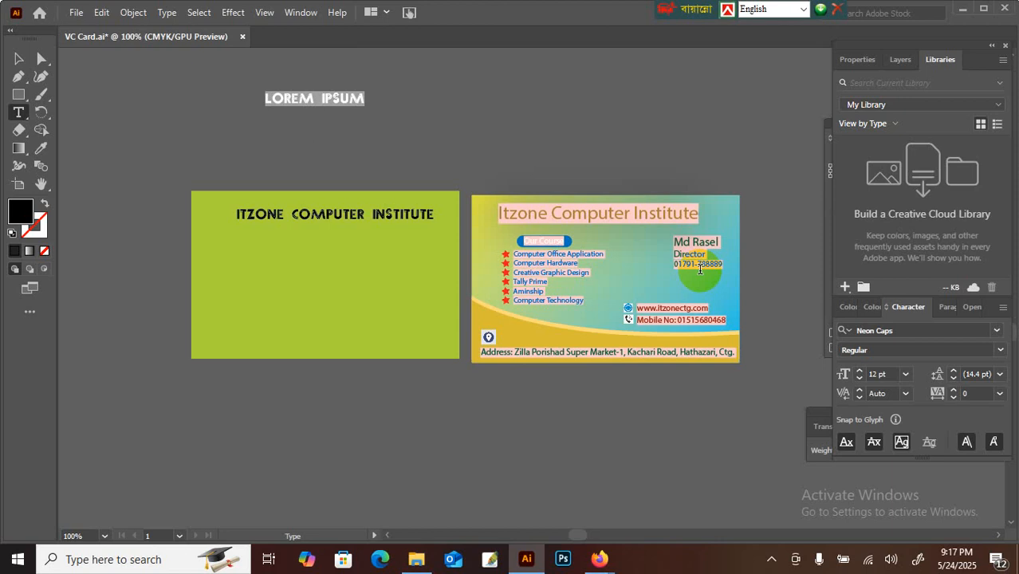
Step: Zoom in on the LOREM IPSUM text and pan so both business cards are in view
{"action": "key", "text": "ctrl+plus"}
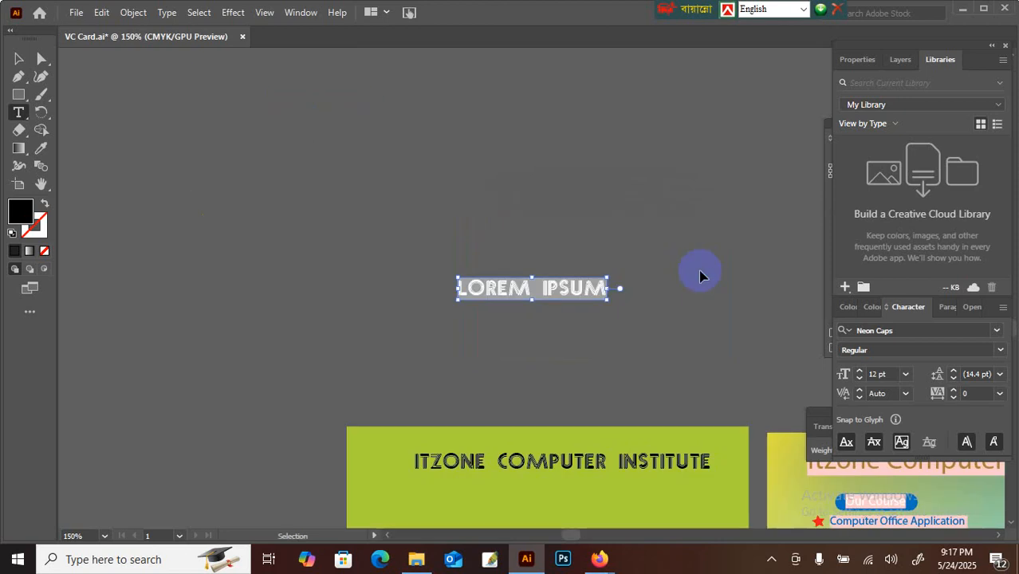
{"action": "left_click", "coordinate": [40, 185]}
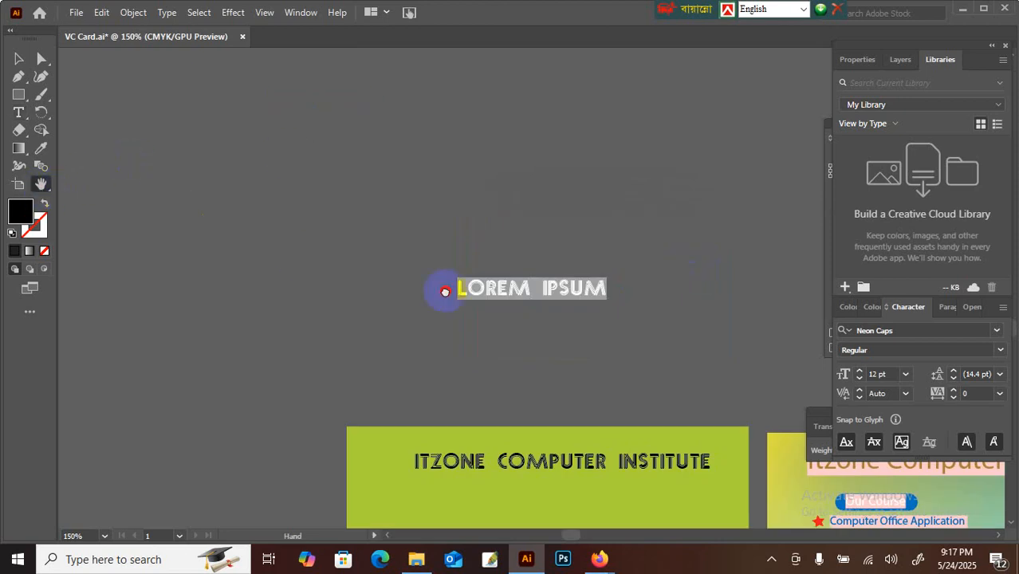
{"action": "left_click_drag", "start_coordinate": [439, 289], "coordinate": [296, 211]}
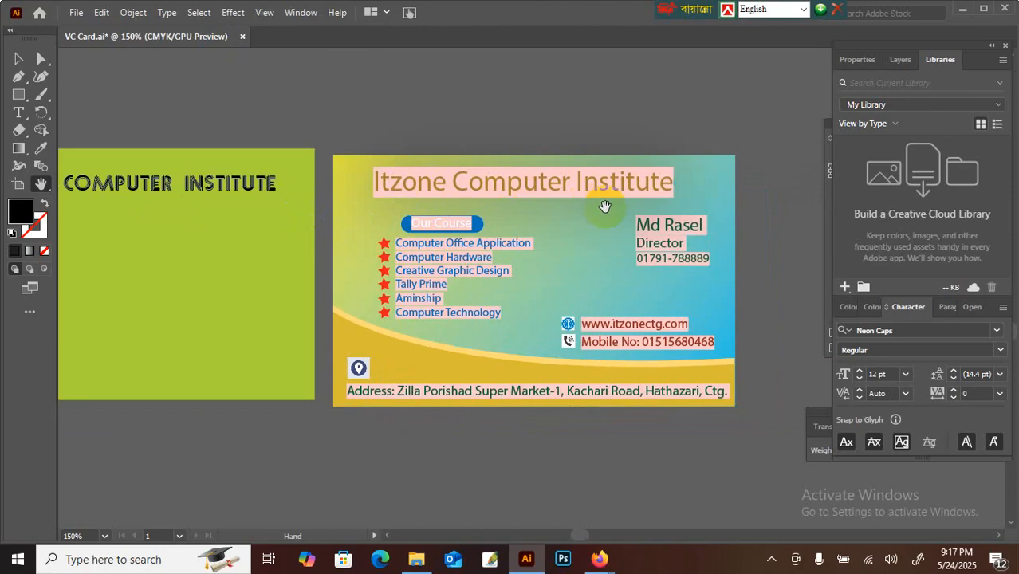
{"action": "left_click_drag", "start_coordinate": [614, 233], "coordinate": [579, 220]}
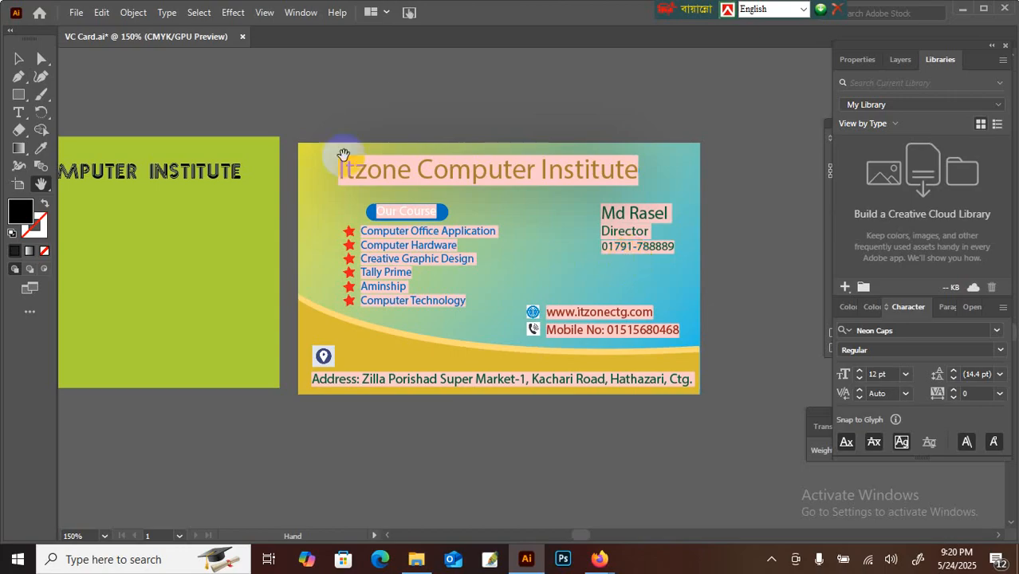
Step: Zoom to 100% and frame the LOREM IPSUM text together with both cards
{"action": "mouse_move", "coordinate": [302, 190]}
{"action": "left_mouse_down"}
{"action": "mouse_move", "coordinate": [407, 191]}
{"action": "mouse_move", "coordinate": [465, 171]}
{"action": "mouse_move", "coordinate": [492, 180]}
{"action": "mouse_move", "coordinate": [492, 191]}
{"action": "left_mouse_up"}
{"action": "key", "text": "ctrl+1"}
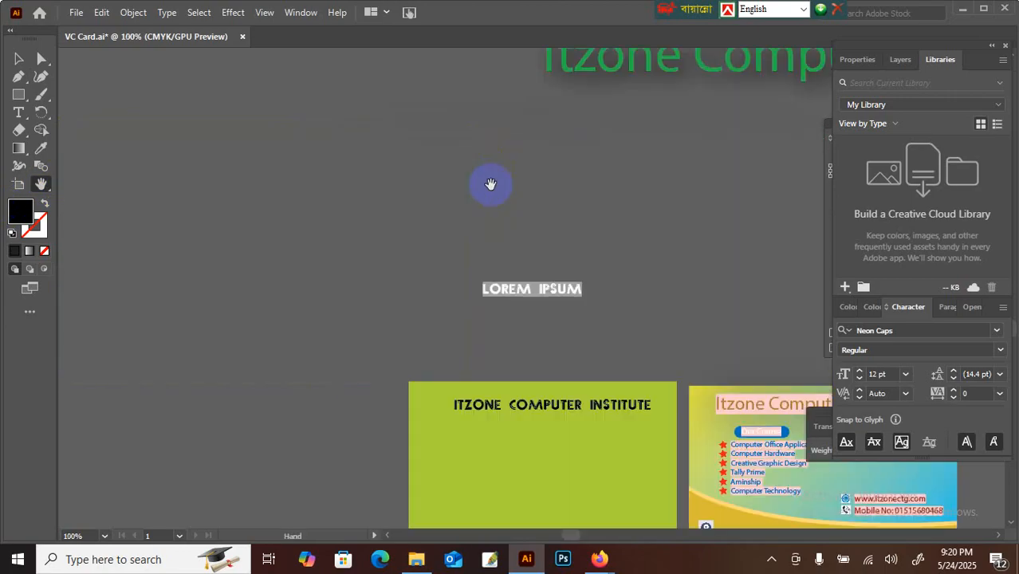
{"action": "left_click_drag", "start_coordinate": [477, 293], "coordinate": [382, 255]}
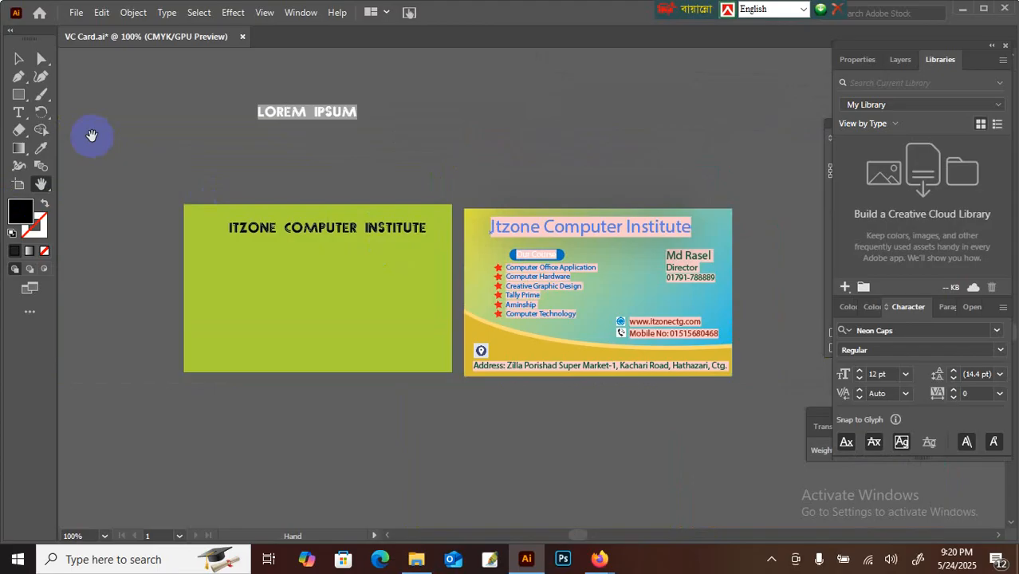
{"action": "left_click", "coordinate": [19, 58]}
{"action": "left_click", "coordinate": [307, 111]}
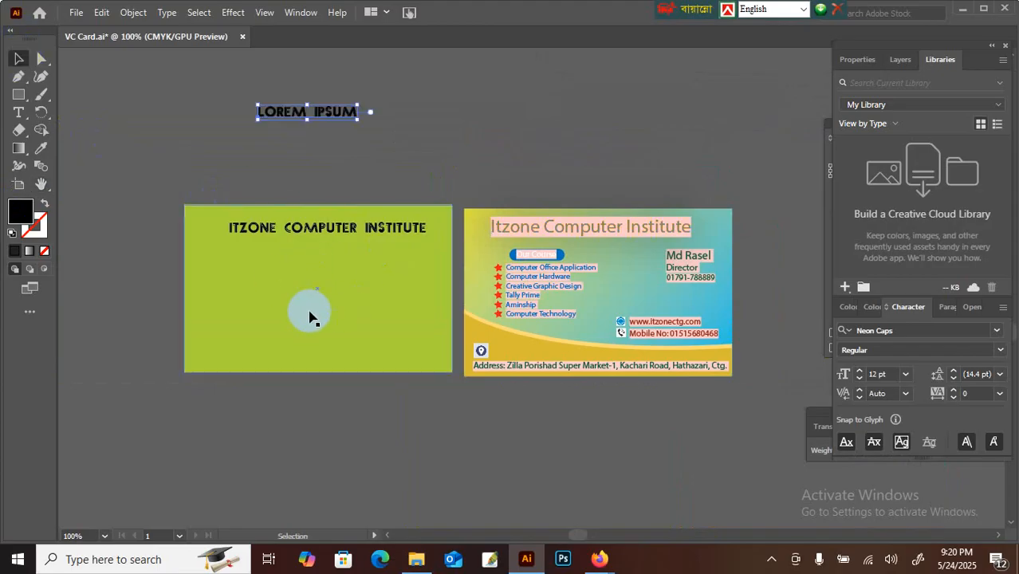
{"action": "left_click", "coordinate": [326, 155]}
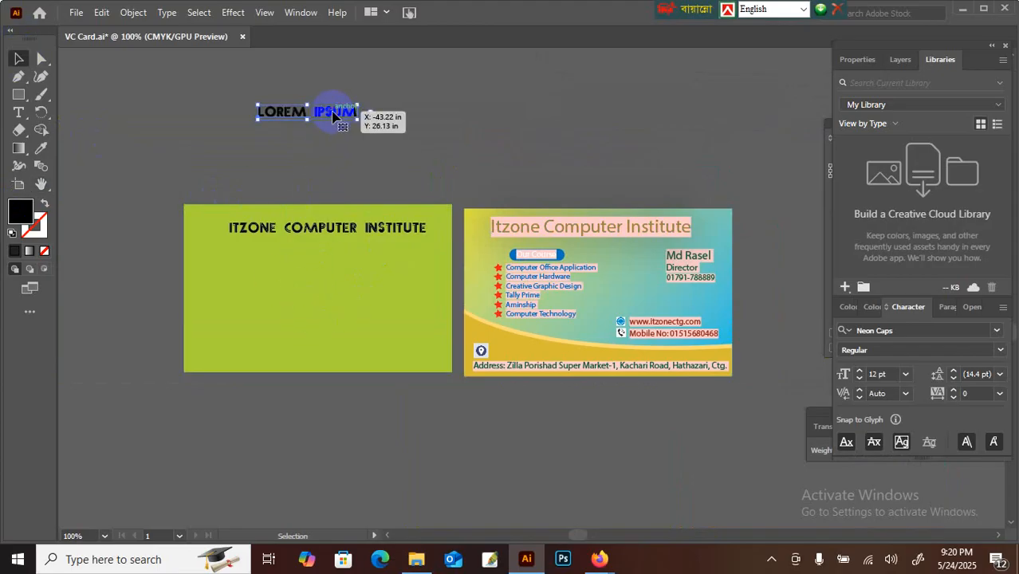
Step: Replace LOREM IPSUM with the person's name, TEACHER and a phone number, then move the block onto the green card
{"action": "left_click", "coordinate": [18, 111]}
{"action": "left_click_drag", "start_coordinate": [268, 111], "coordinate": [377, 114]}
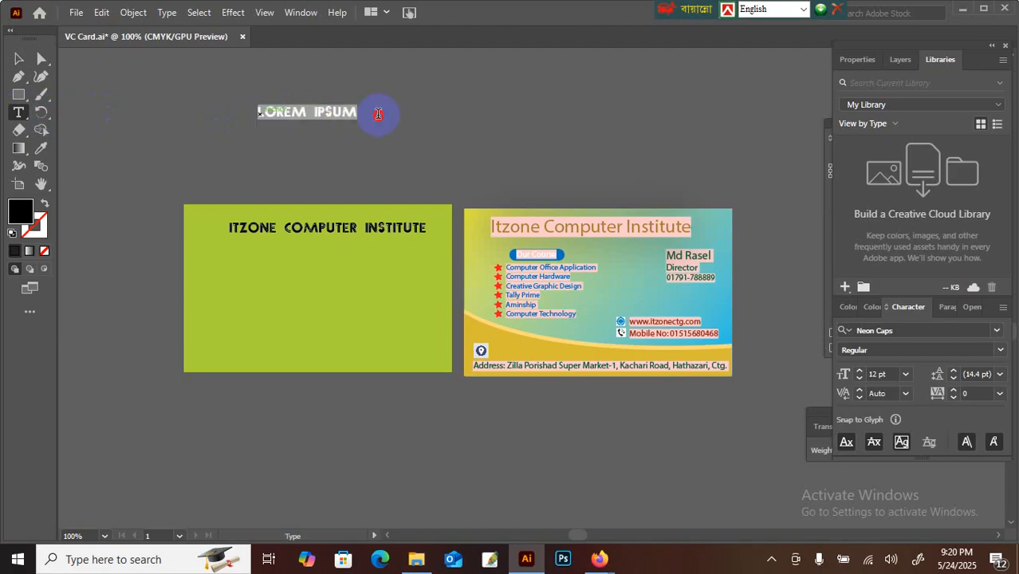
{"action": "key", "text": "BackSpace"}
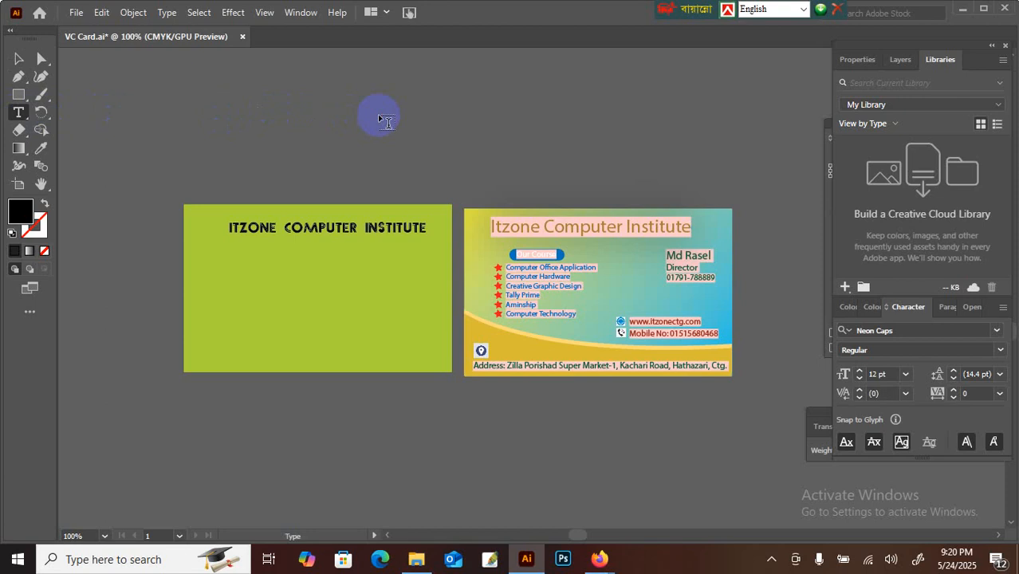
{"action": "key", "text": "Return"}
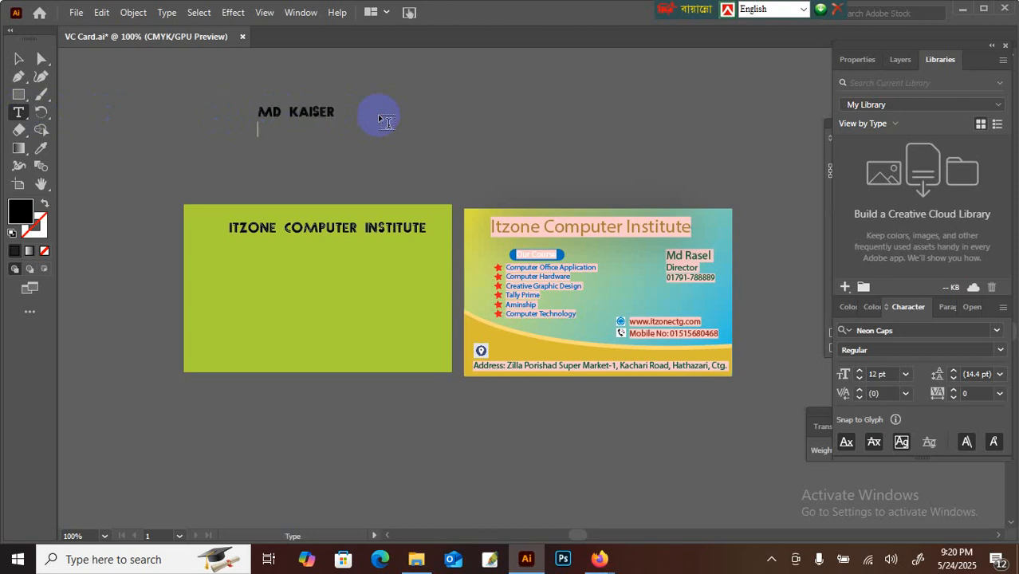
{"action": "type", "text": "TEACHER"}
{"action": "key", "text": "Return"}
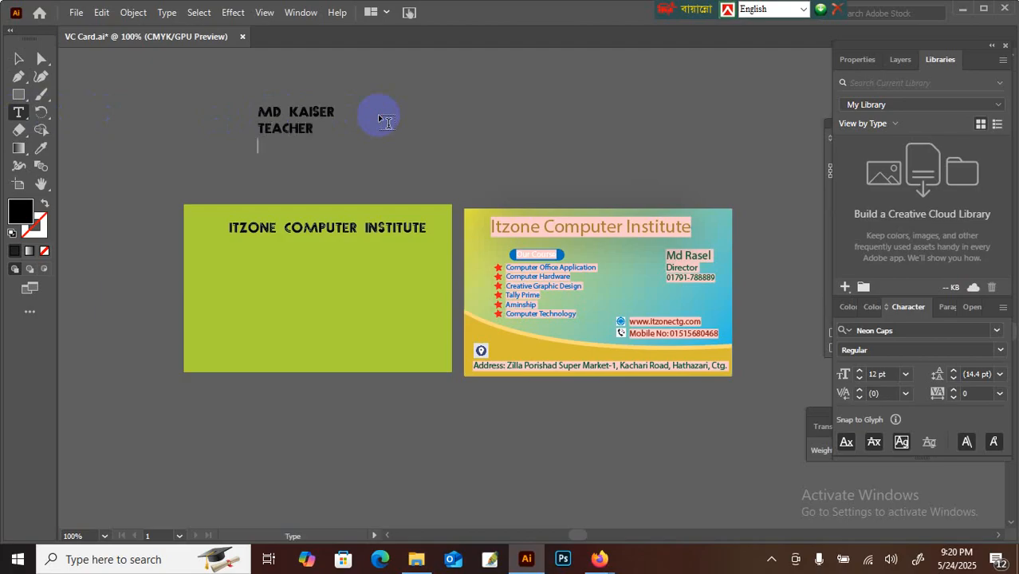
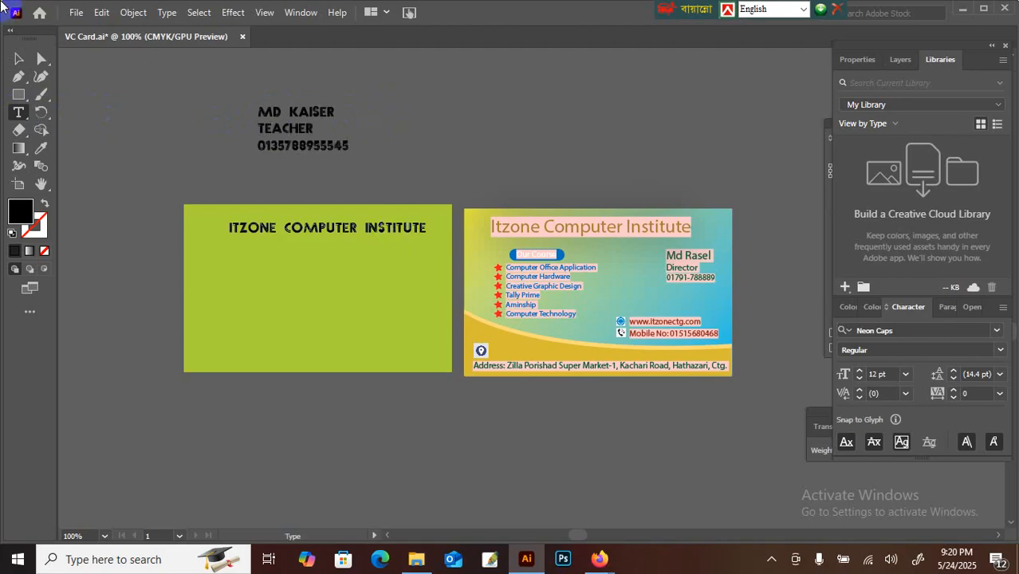
{"action": "left_click", "coordinate": [18, 58]}
{"action": "left_click_drag", "start_coordinate": [301, 118], "coordinate": [391, 262]}
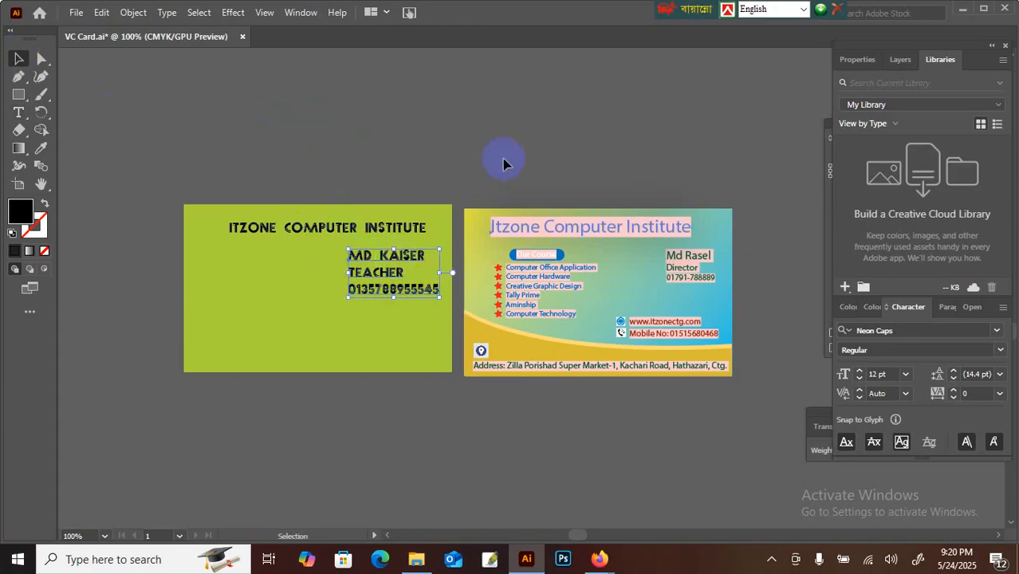
Step: Ungroup the blue card and copy its website and mobile lines onto the green card
{"action": "left_click", "coordinate": [658, 328]}
{"action": "right_click", "coordinate": [658, 335]}
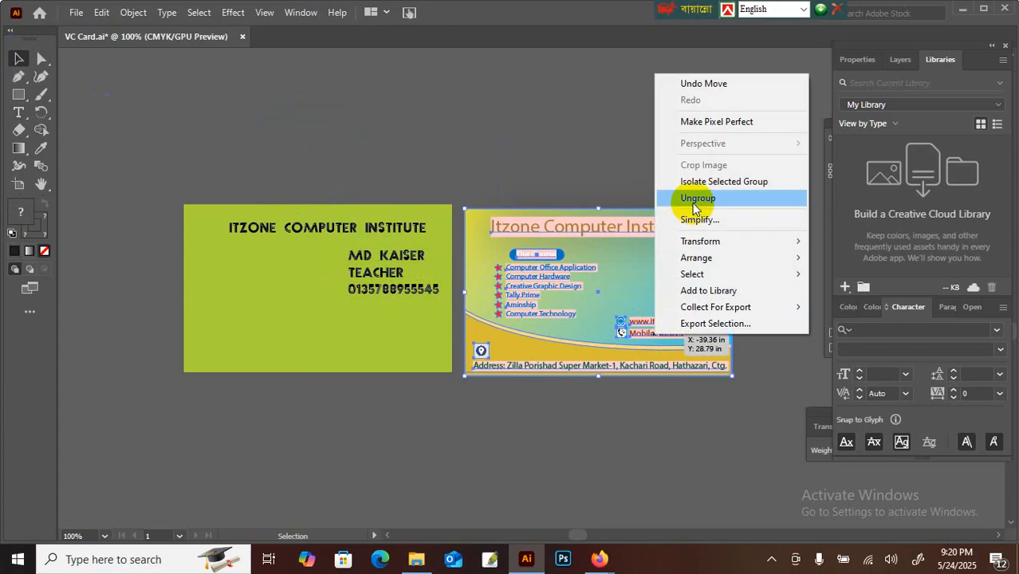
{"action": "left_click", "coordinate": [694, 199]}
{"action": "left_click", "coordinate": [676, 330]}
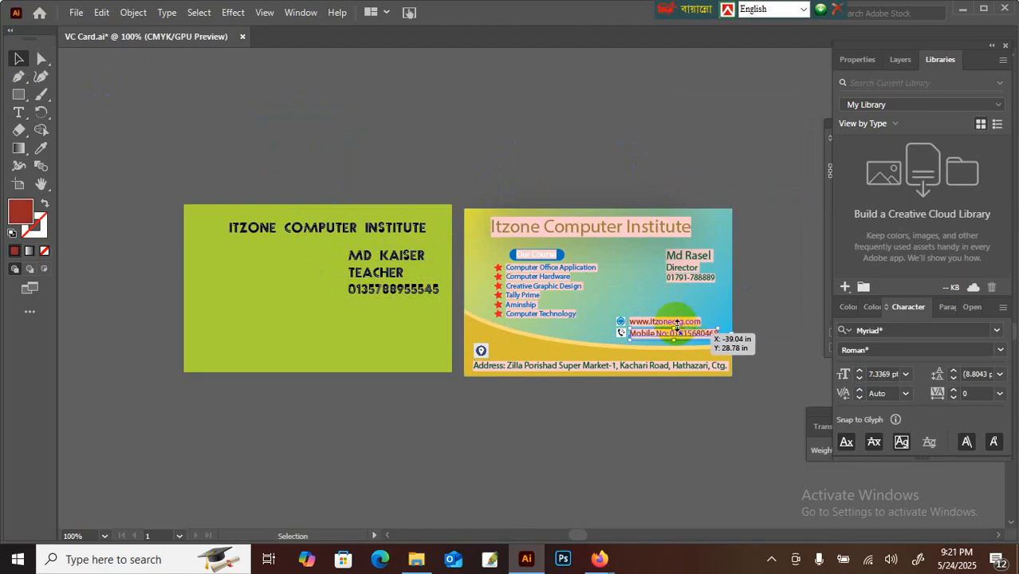
{"action": "left_click_drag", "start_coordinate": [676, 327], "coordinate": [374, 327]}
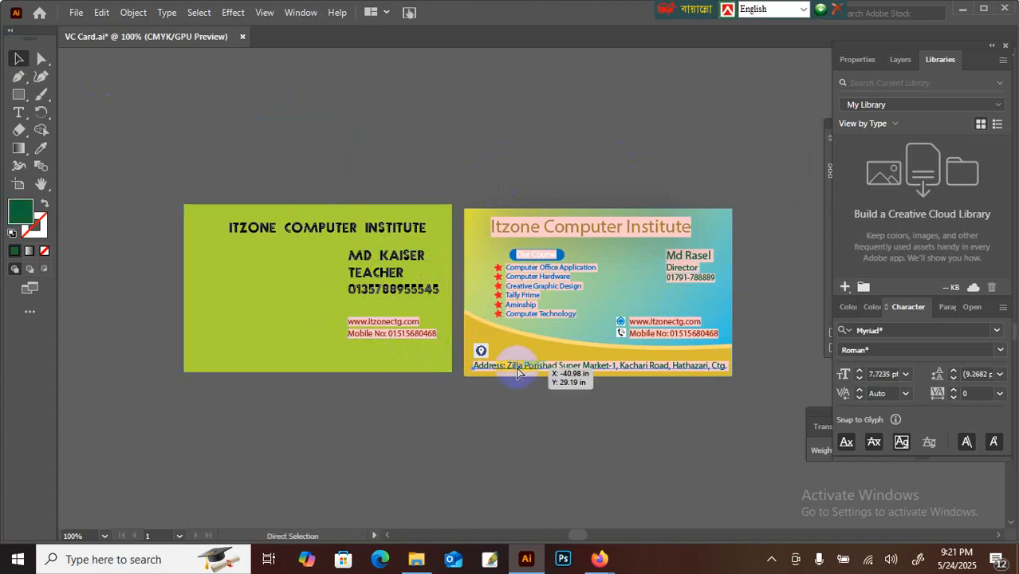
Step: Paste a copy of the address line along the green card's bottom edge
{"action": "left_click_drag", "start_coordinate": [517, 371], "coordinate": [443, 378]}
{"action": "key", "text": "ctrl+z"}
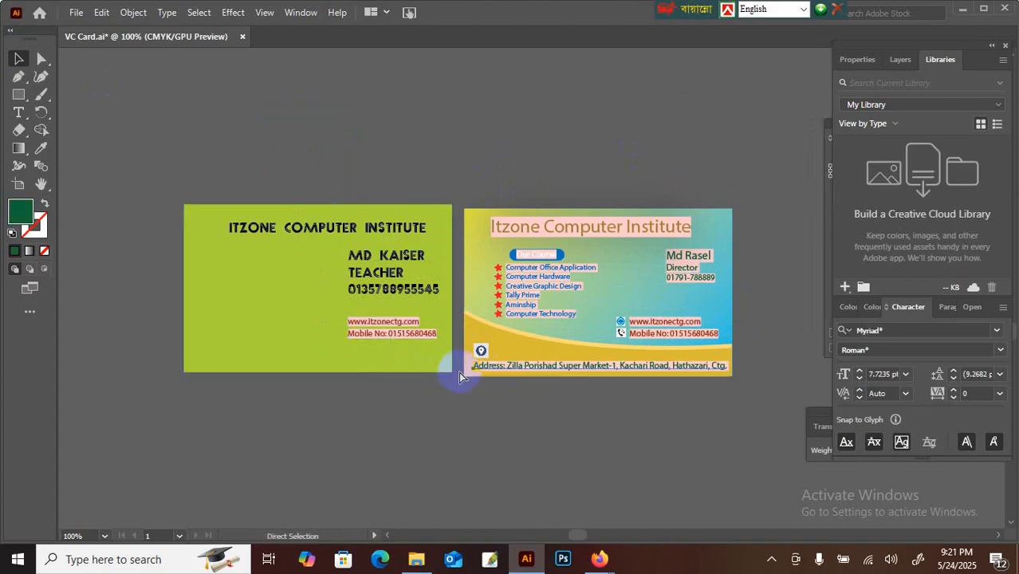
{"action": "left_click", "coordinate": [358, 357]}
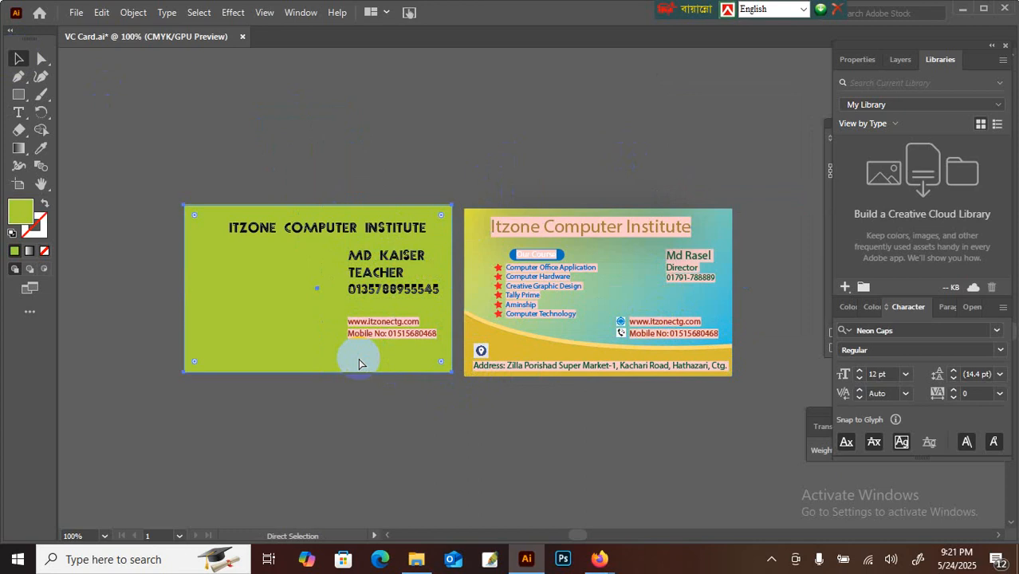
{"action": "left_click_drag", "start_coordinate": [420, 298], "coordinate": [228, 366]}
{"action": "left_click", "coordinate": [346, 405]}
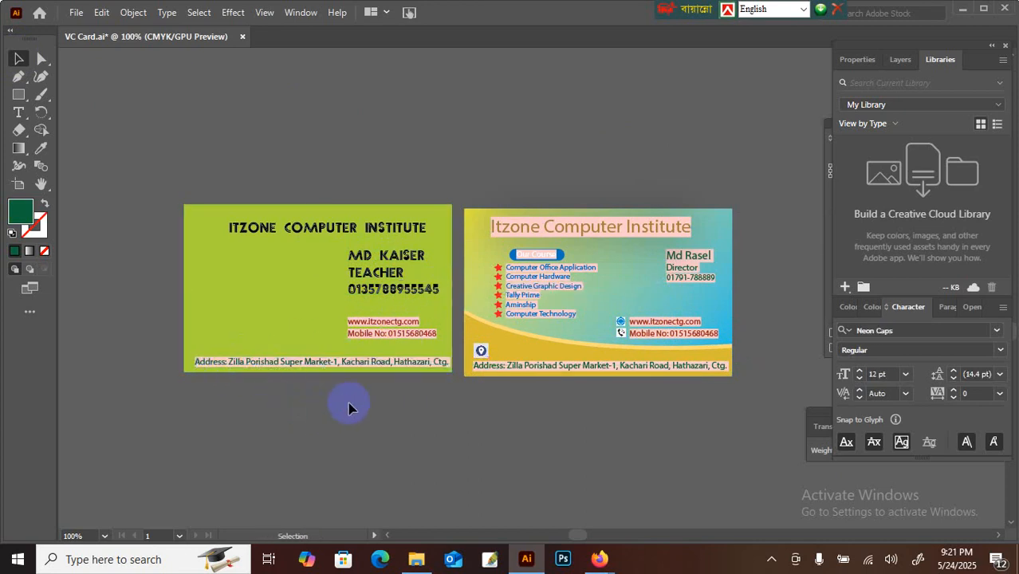
Step: Copy the blue card's course list onto the green card's left side
{"action": "left_click", "coordinate": [537, 289]}
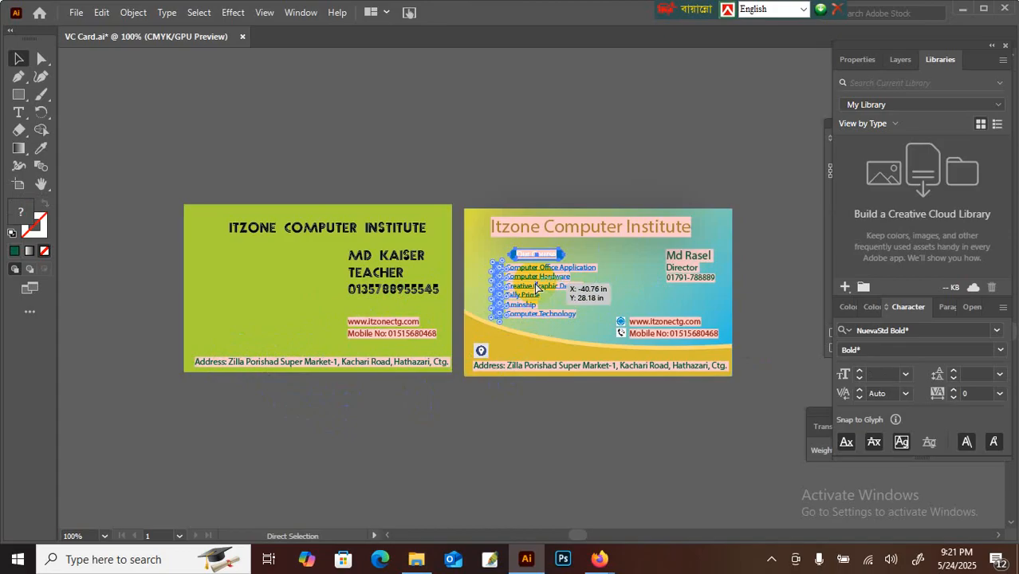
{"action": "key", "text": "ctrl+c"}
{"action": "left_click", "coordinate": [222, 295]}
{"action": "key", "text": "ctrl+v"}
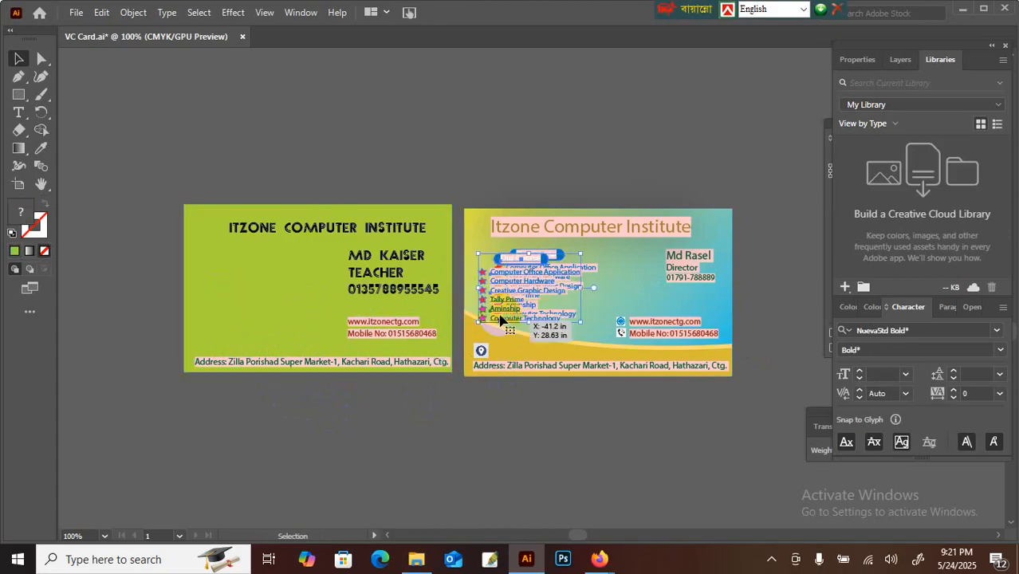
{"action": "left_click_drag", "start_coordinate": [501, 319], "coordinate": [233, 330]}
{"action": "left_click", "coordinate": [455, 239]}
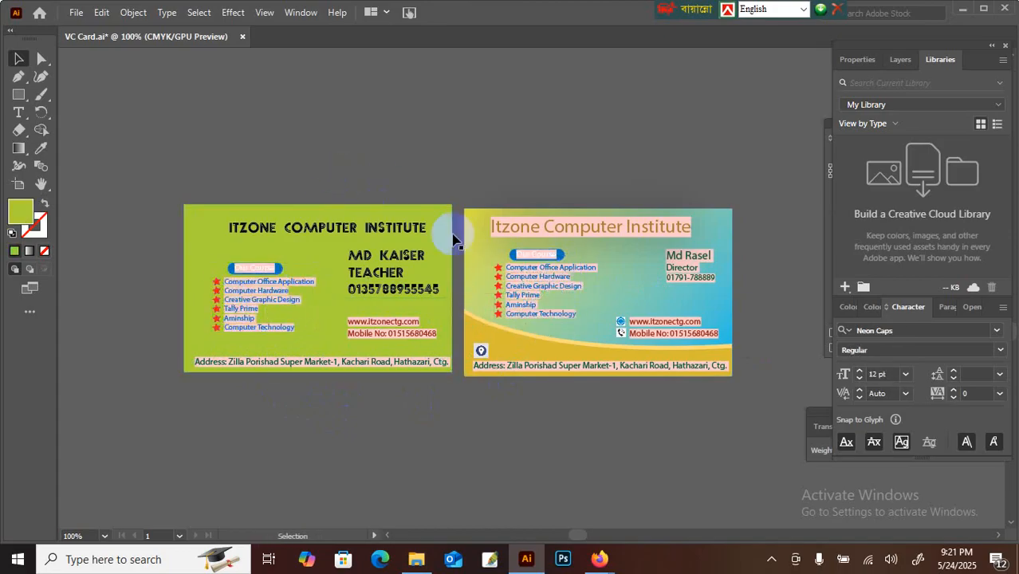
Step: Zoom to 150% on the green card, nudge the course list into place and ungroup it
{"action": "left_click_drag", "start_coordinate": [244, 226], "coordinate": [373, 207]}
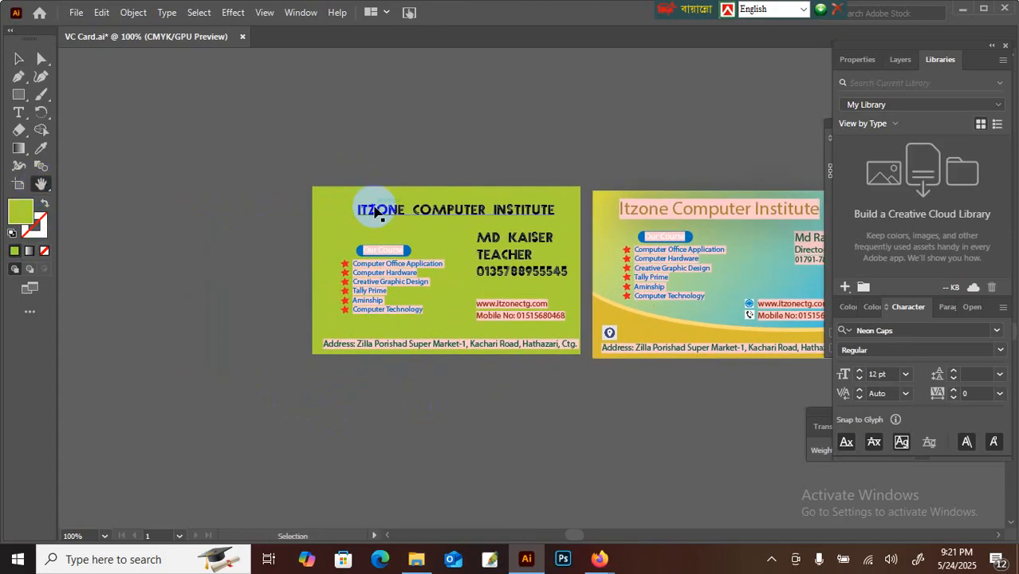
{"action": "key", "text": "ctrl+plus"}
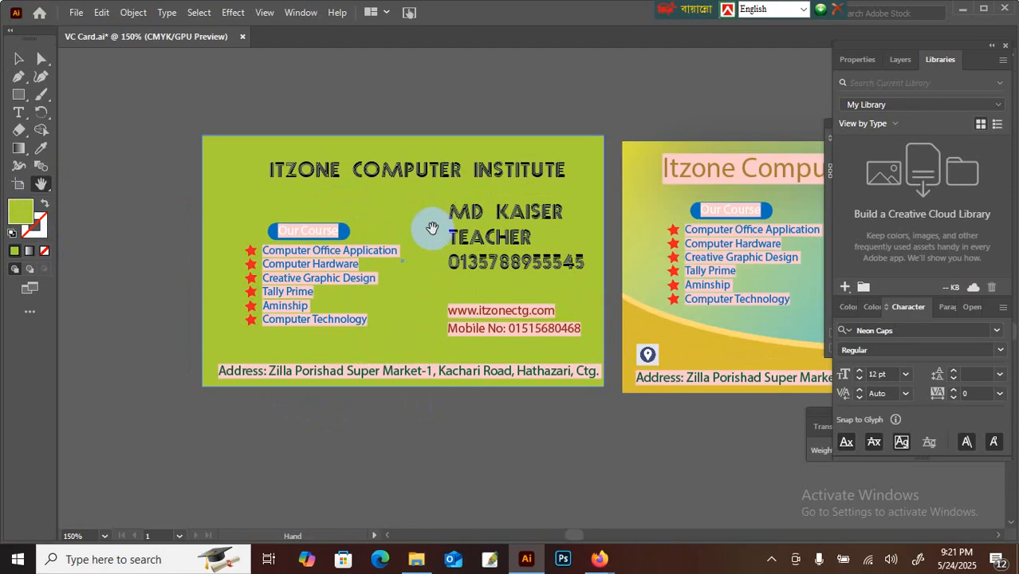
{"action": "left_click_drag", "start_coordinate": [432, 230], "coordinate": [426, 204]}
{"action": "left_click", "coordinate": [19, 58]}
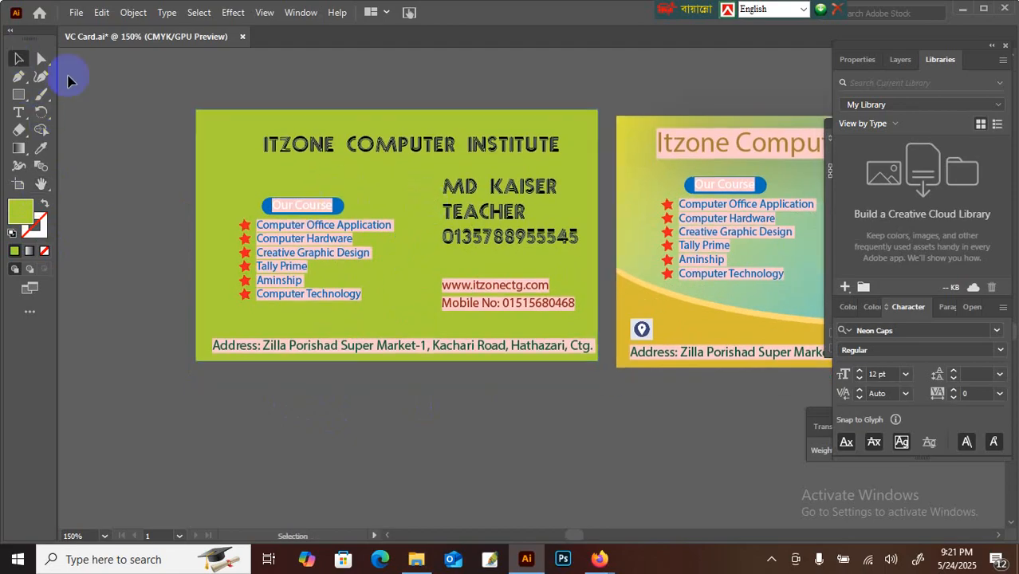
{"action": "mouse_move", "coordinate": [314, 250]}
{"action": "left_mouse_down"}
{"action": "mouse_move", "coordinate": [306, 240]}
{"action": "mouse_move", "coordinate": [303, 255]}
{"action": "left_mouse_up"}
{"action": "right_click", "coordinate": [306, 240]}
{"action": "left_click", "coordinate": [351, 364]}
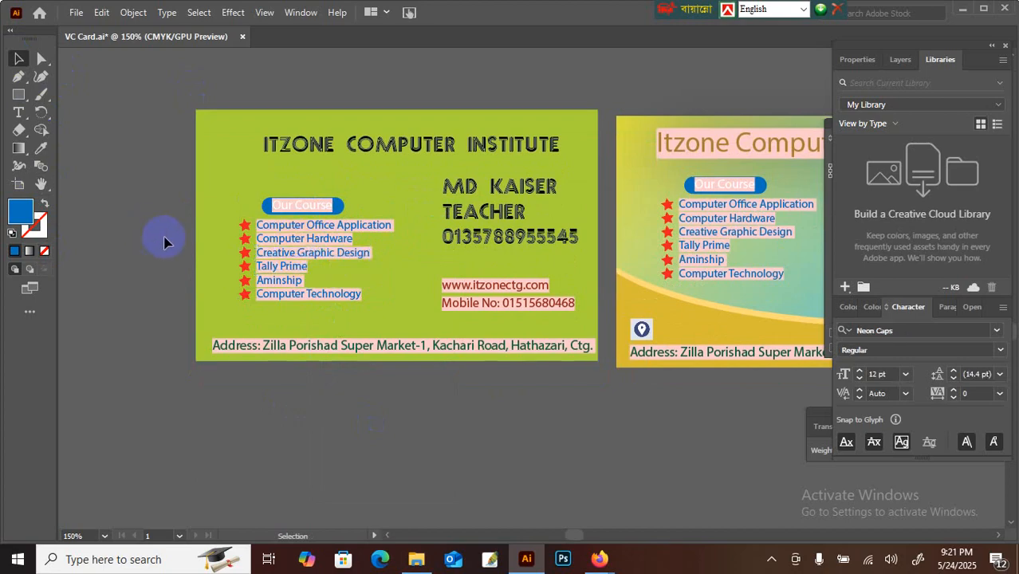
Step: Nudge the heading up, reposition the name block, and shrink the name to 11 pt
{"action": "left_click_drag", "start_coordinate": [408, 144], "coordinate": [381, 135]}
{"action": "mouse_move", "coordinate": [481, 204]}
{"action": "left_mouse_down"}
{"action": "mouse_move", "coordinate": [510, 200]}
{"action": "mouse_move", "coordinate": [510, 236]}
{"action": "mouse_move", "coordinate": [471, 206]}
{"action": "left_mouse_up"}
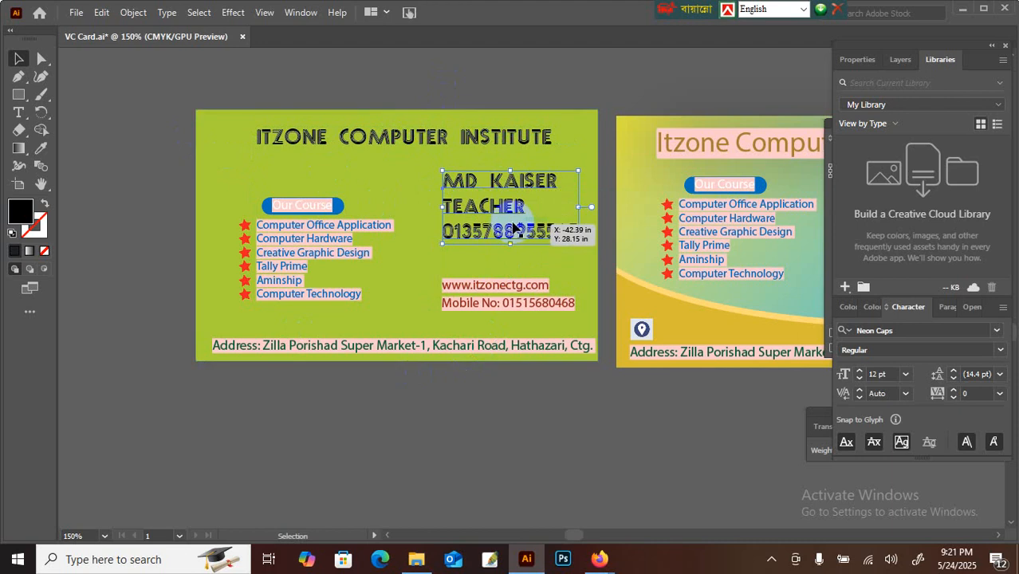
{"action": "left_click_drag", "start_coordinate": [442, 210], "coordinate": [567, 180]}
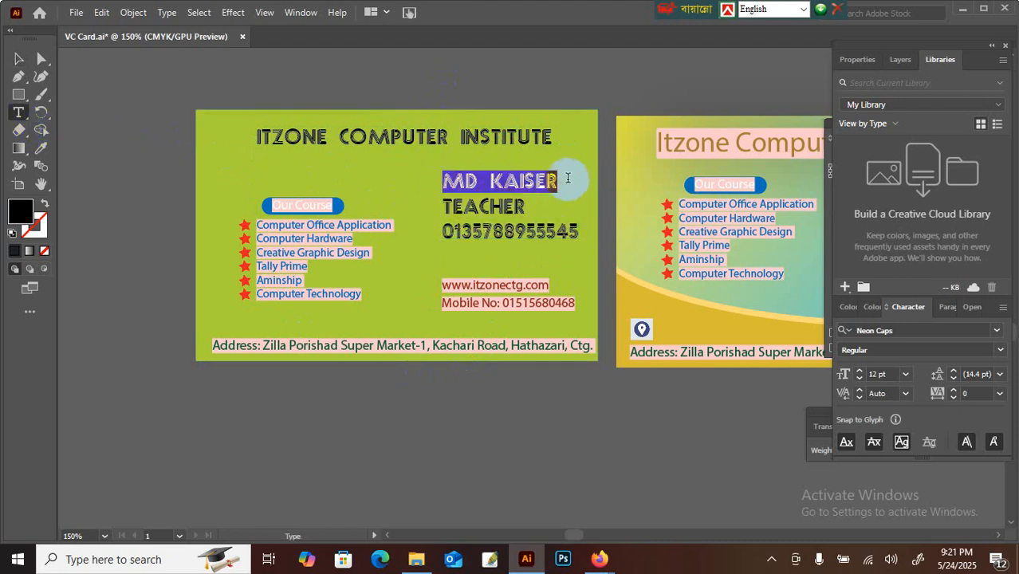
{"action": "left_click", "coordinate": [514, 206]}
{"action": "left_click", "coordinate": [449, 181]}
{"action": "left_click_drag", "start_coordinate": [448, 181], "coordinate": [627, 200]}
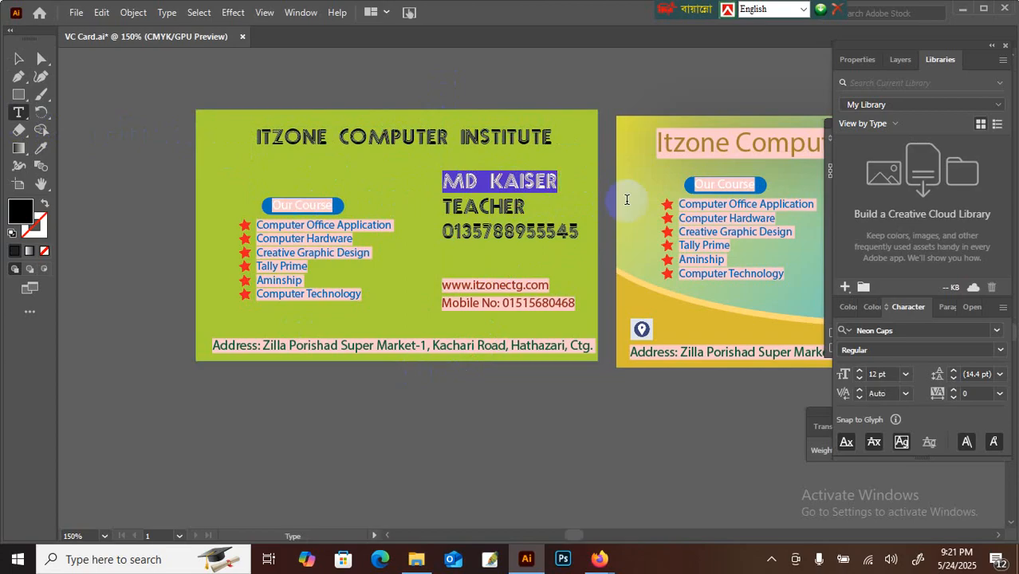
{"action": "key", "text": "Down"}
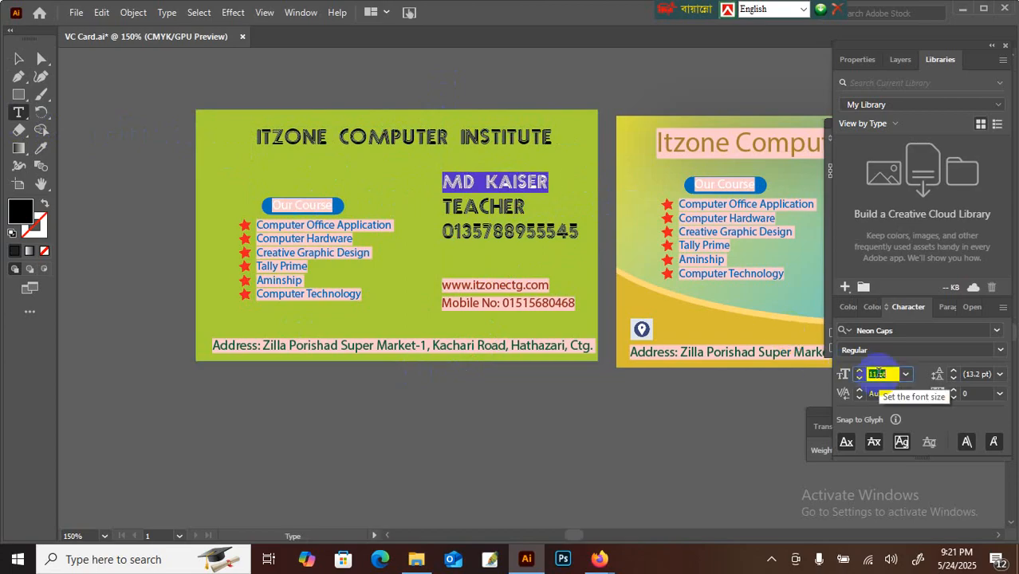
Step: Reduce TEACHER and the phone number to 8 pt and nudge the block slightly right and down
{"action": "left_click", "coordinate": [452, 207]}
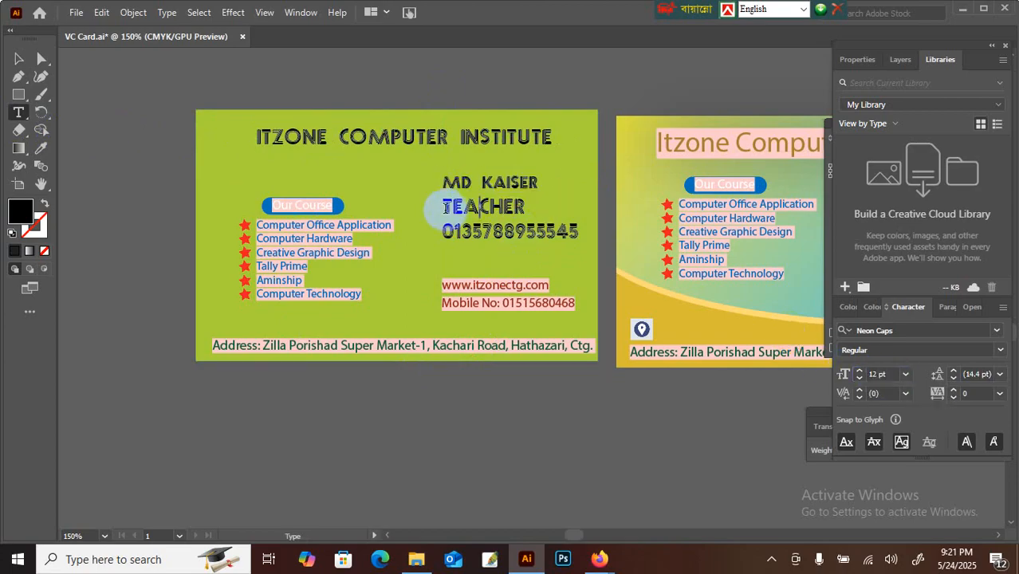
{"action": "left_click_drag", "start_coordinate": [445, 208], "coordinate": [603, 232]}
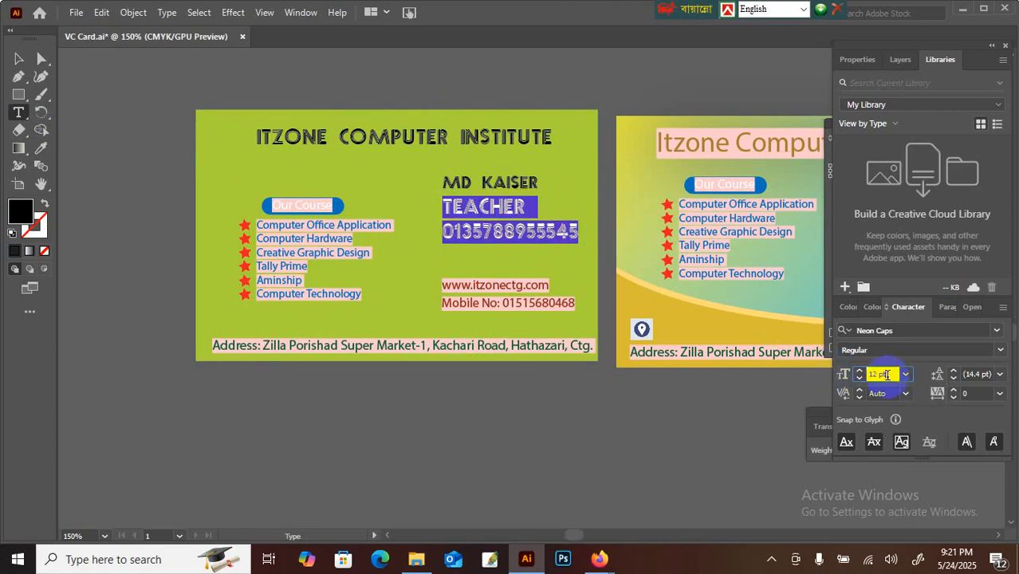
{"action": "key", "text": "Down"}
{"action": "key", "text": "Down"}
{"action": "key", "text": "Down"}
{"action": "key", "text": "Down"}
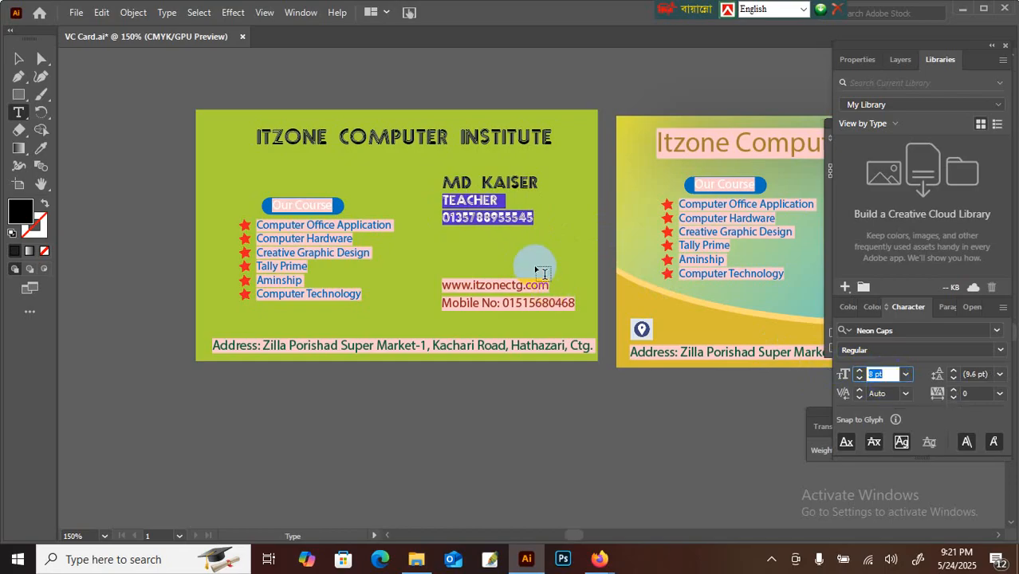
{"action": "left_click", "coordinate": [505, 216]}
{"action": "left_click", "coordinate": [20, 58]}
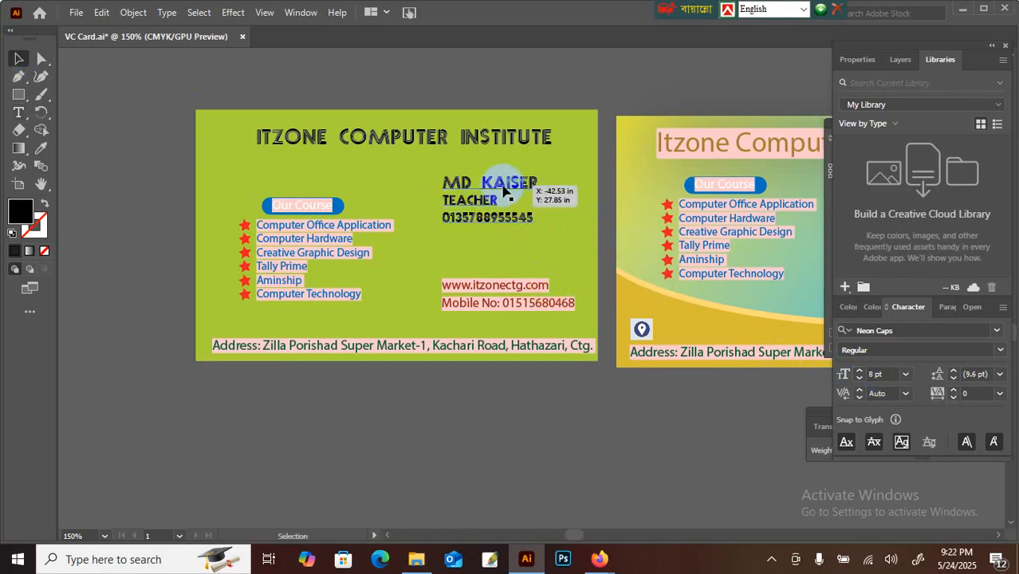
{"action": "mouse_move", "coordinate": [502, 189]}
{"action": "left_mouse_down"}
{"action": "mouse_move", "coordinate": [510, 193]}
{"action": "mouse_move", "coordinate": [495, 192]}
{"action": "left_mouse_up"}
Step: Paste the second card's location pin just above the start of the green card's address line
{"action": "left_click", "coordinate": [490, 303]}
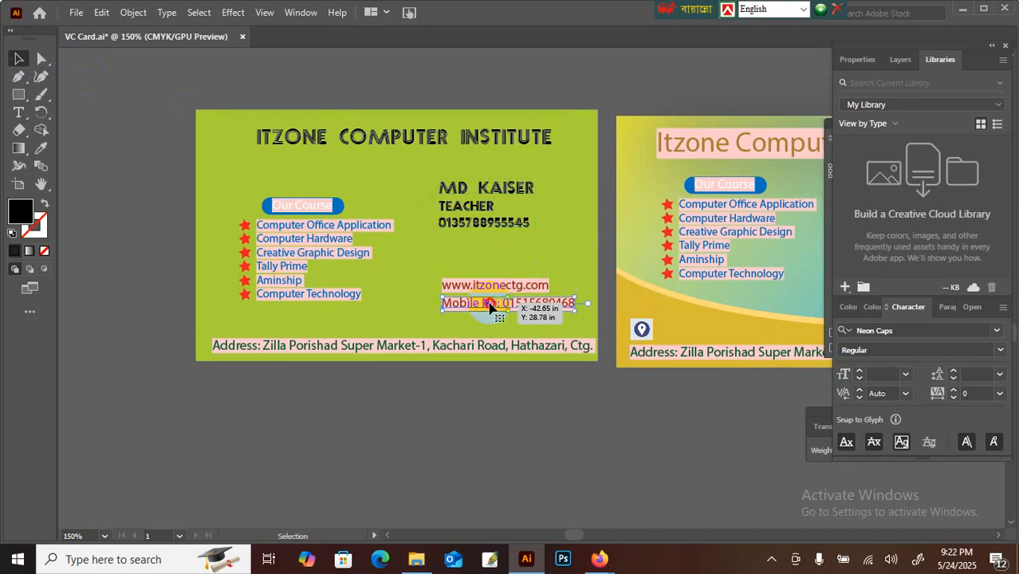
{"action": "left_click", "coordinate": [644, 332]}
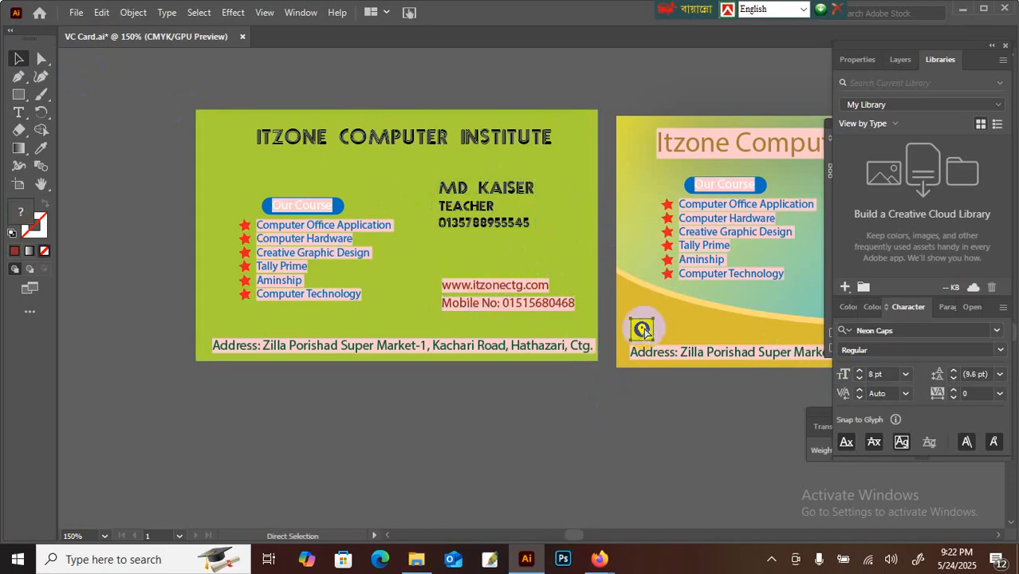
{"action": "left_click", "coordinate": [329, 333]}
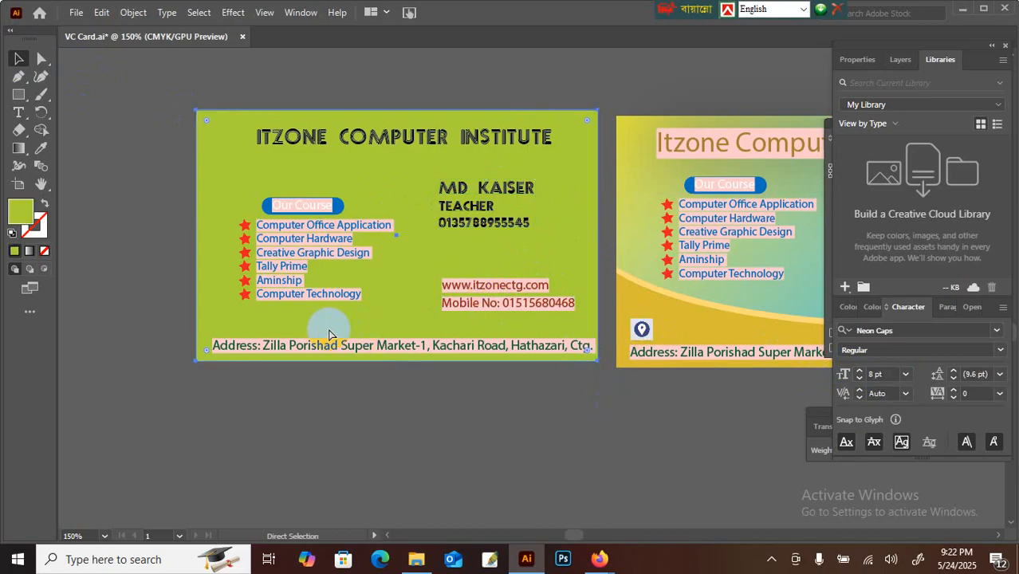
{"action": "key", "text": "ctrl+v"}
{"action": "left_click_drag", "start_coordinate": [531, 288], "coordinate": [223, 327]}
{"action": "left_click", "coordinate": [253, 393]}
{"action": "left_click", "coordinate": [223, 327]}
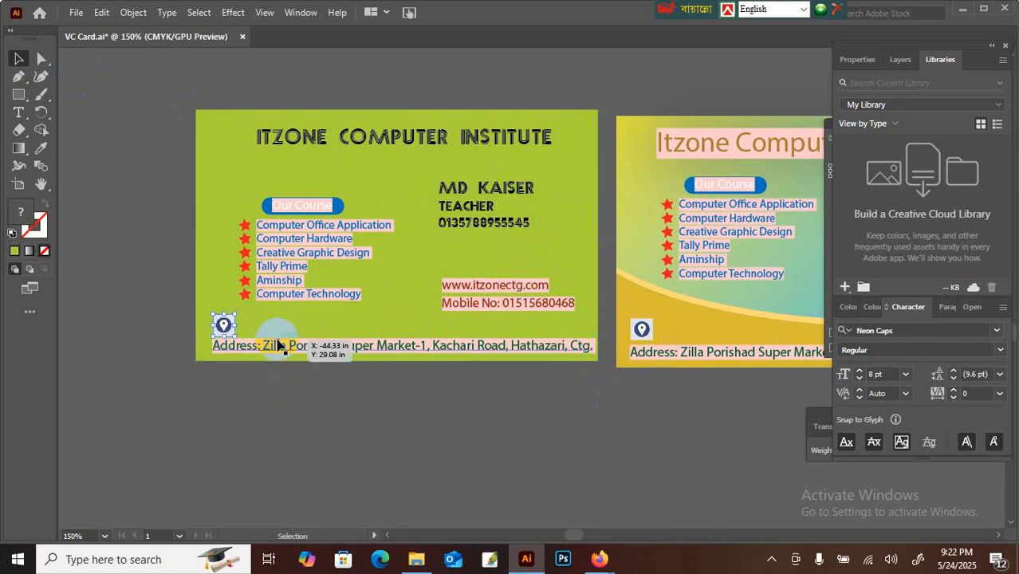
{"action": "key", "text": "Up"}
{"action": "key", "text": "Up"}
{"action": "key", "text": "Up"}
{"action": "left_click", "coordinate": [410, 432]}
Step: In Firefox, open a new tab, go to Google and search for 'web logo'
{"action": "left_click", "coordinate": [618, 565]}
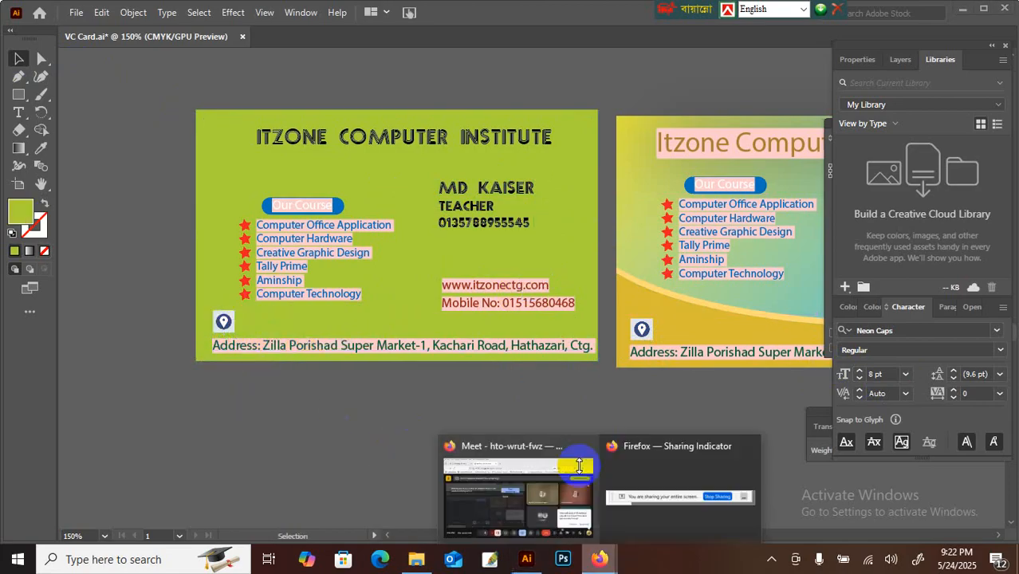
{"action": "left_click", "coordinate": [570, 443]}
{"action": "left_click", "coordinate": [383, 37]}
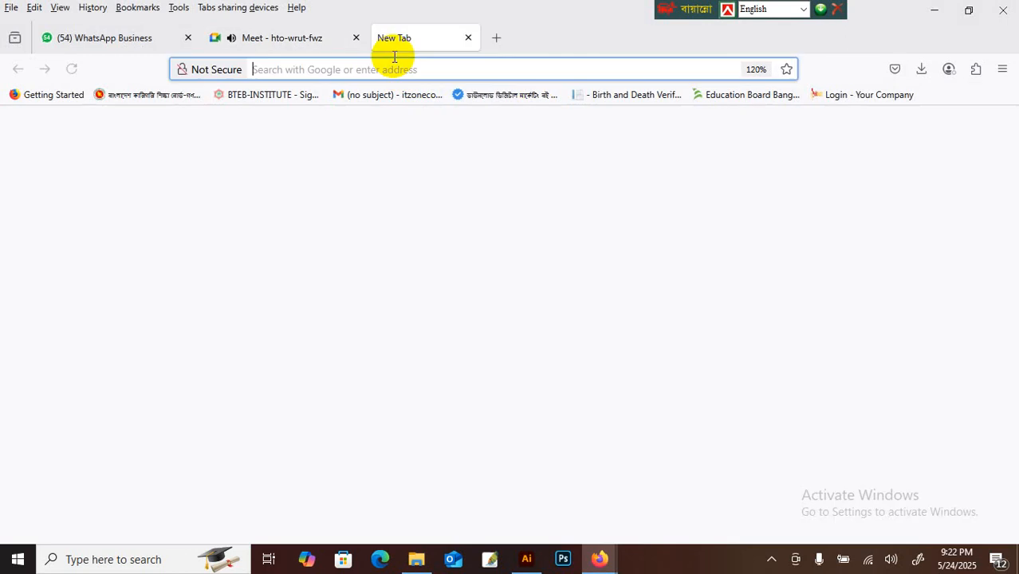
{"action": "type", "text": "goog"}
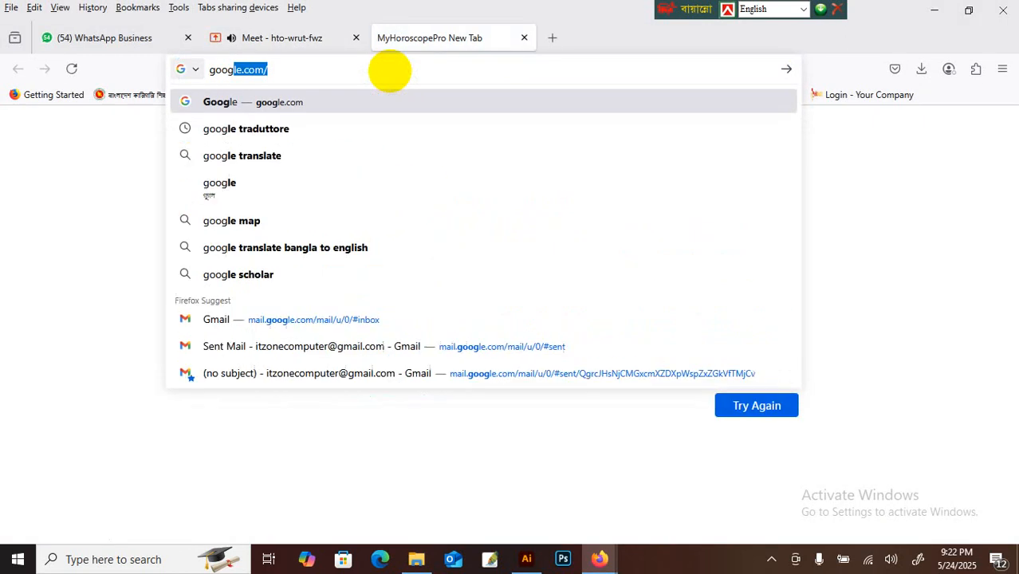
{"action": "key", "text": "Return"}
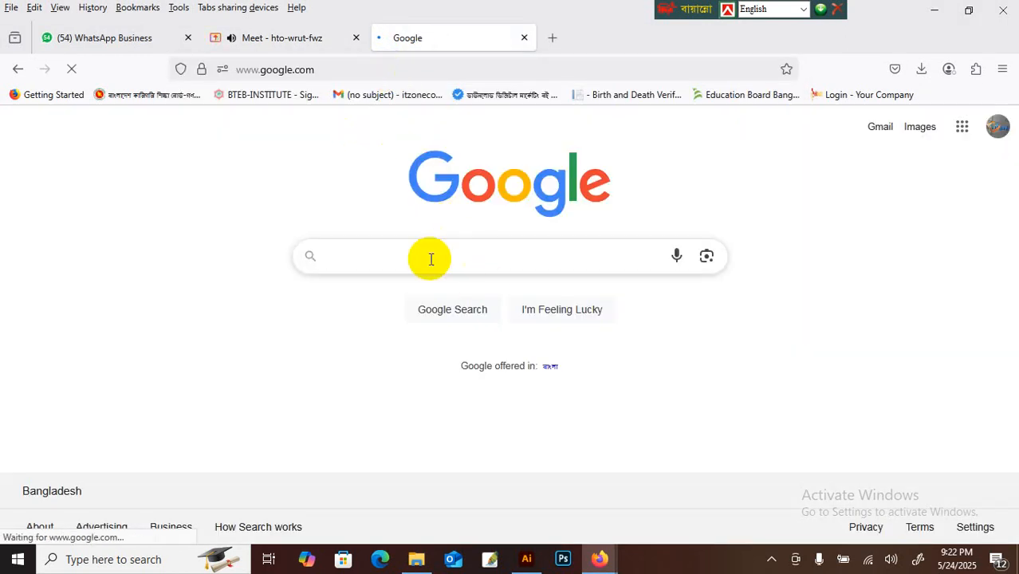
{"action": "left_click", "coordinate": [427, 250]}
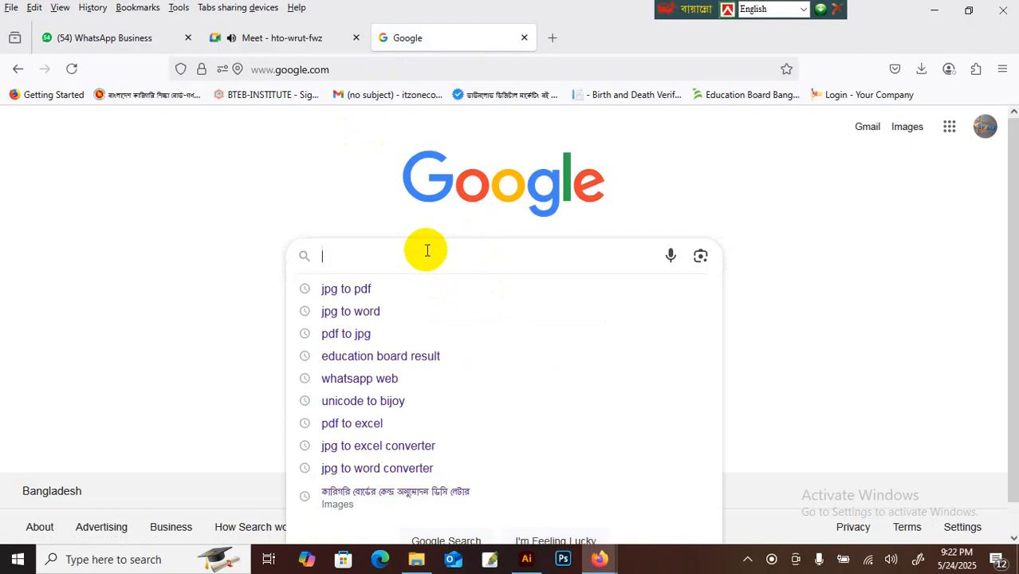
{"action": "type", "text": "web "}
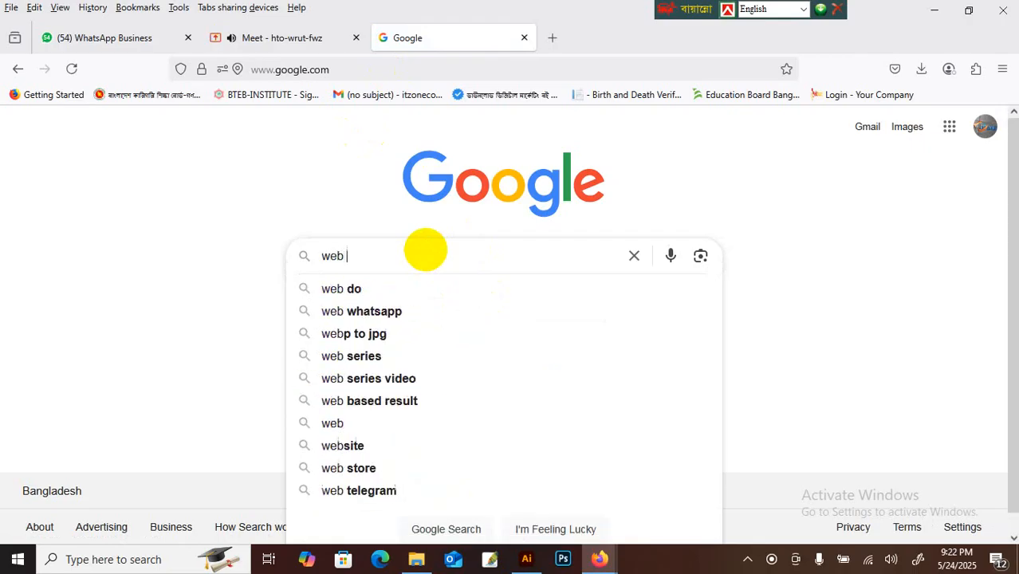
{"action": "type", "text": "logo"}
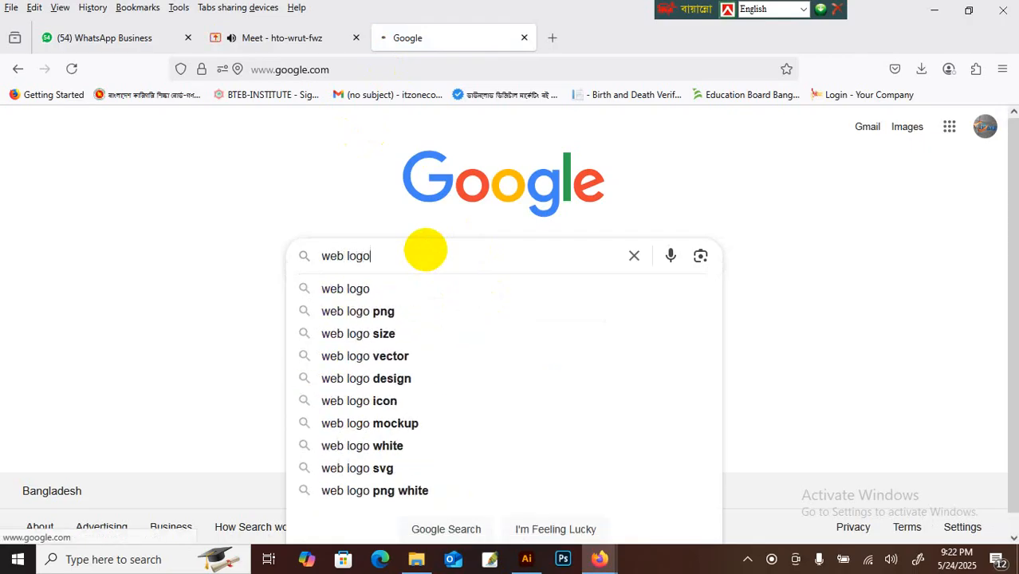
{"action": "key", "text": "Return"}
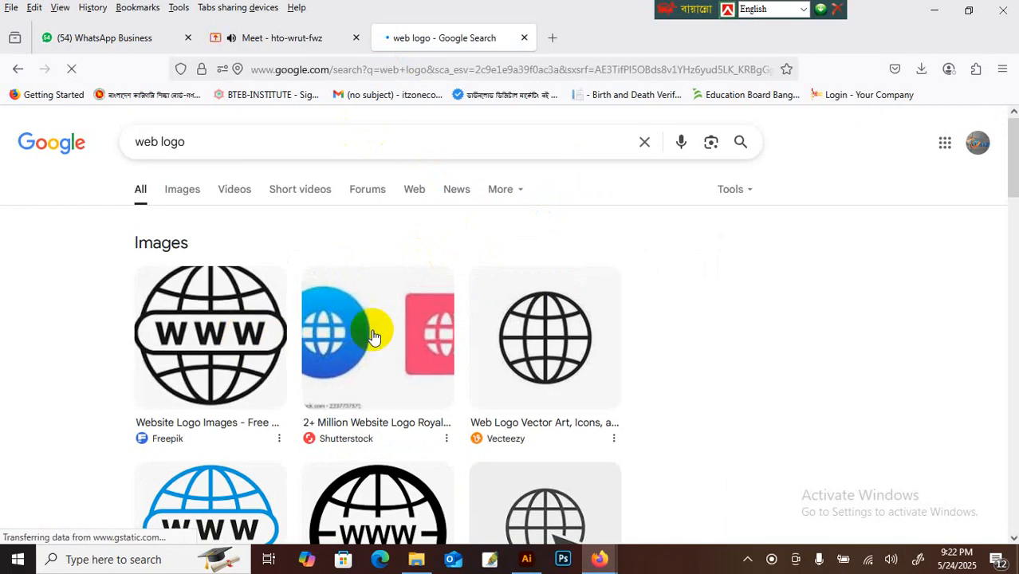
Step: Open the first Freepik result's Www icon page, view the globe image, then close the Freepik tab
{"action": "left_click", "coordinate": [231, 325]}
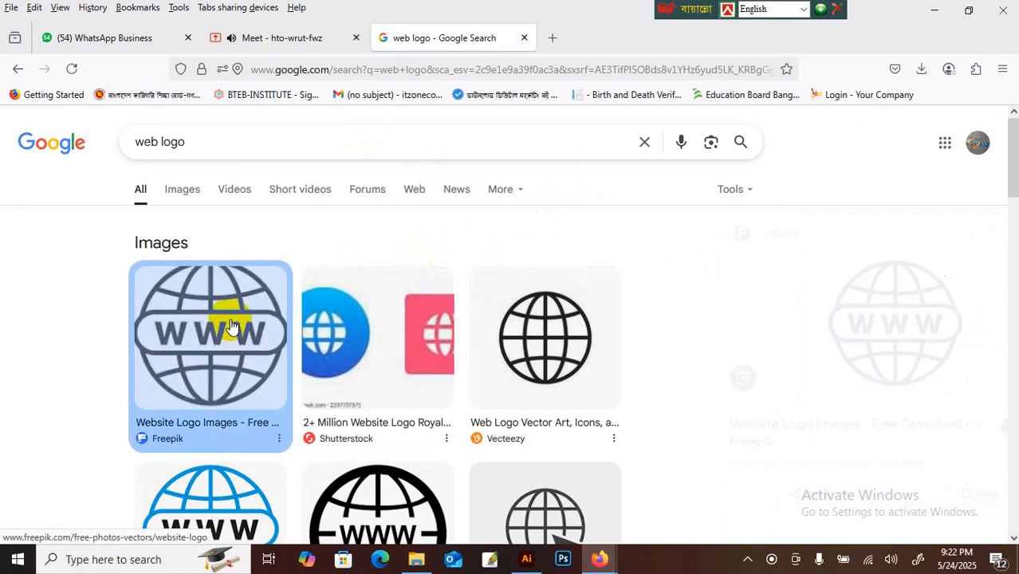
{"action": "left_click", "coordinate": [815, 332]}
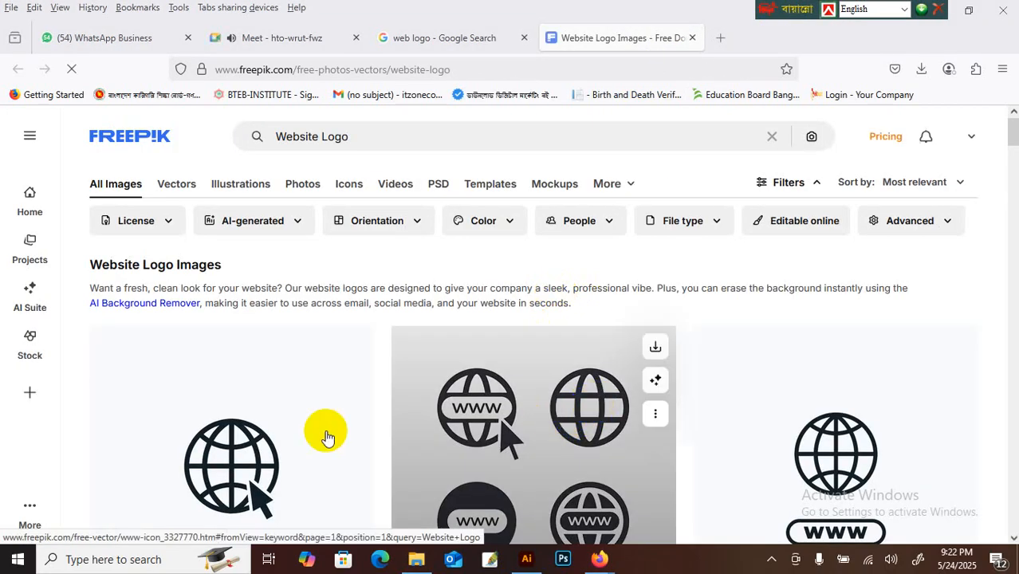
{"action": "left_click", "coordinate": [240, 451]}
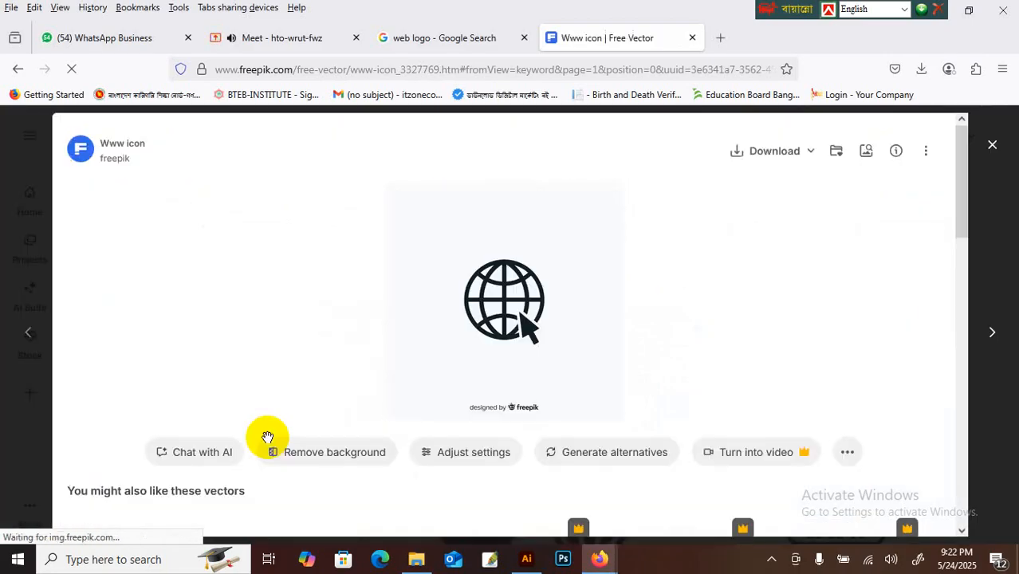
{"action": "right_click", "coordinate": [526, 311]}
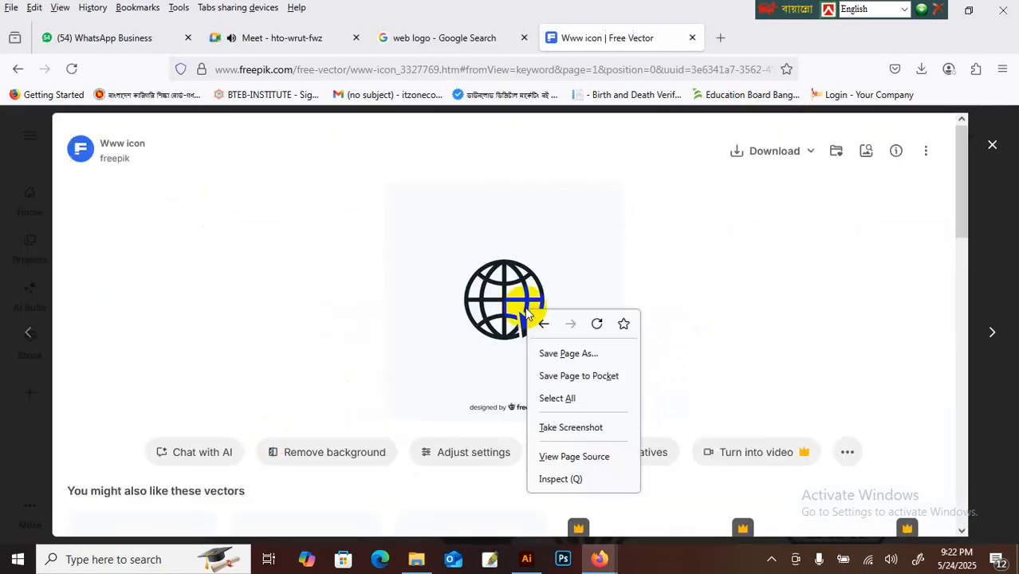
{"action": "left_click", "coordinate": [489, 160]}
{"action": "left_click", "coordinate": [692, 37]}
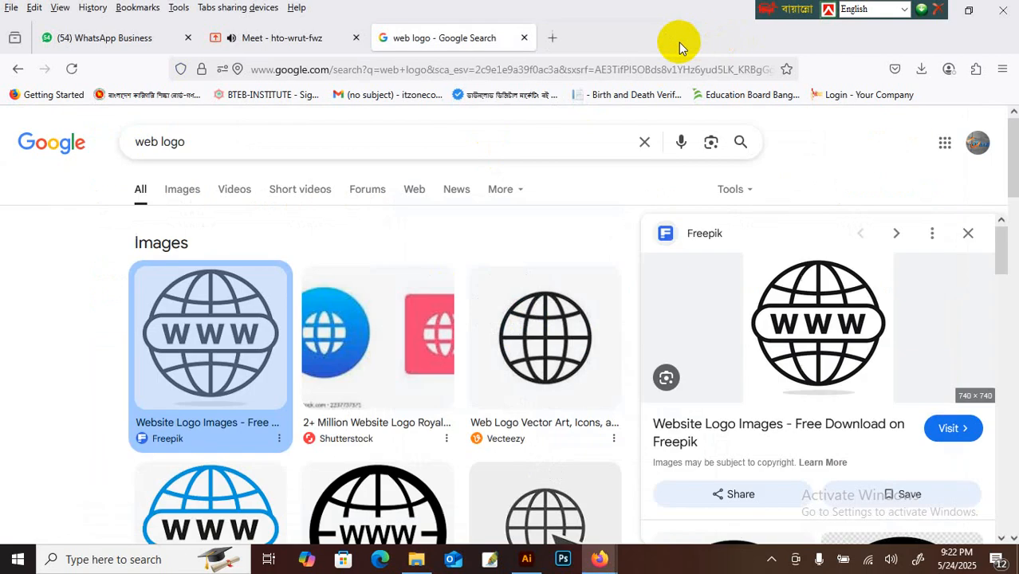
Step: Search for 'web logo free download' and open the globe logo's Freepik page in a new tab
{"action": "left_click", "coordinate": [211, 144]}
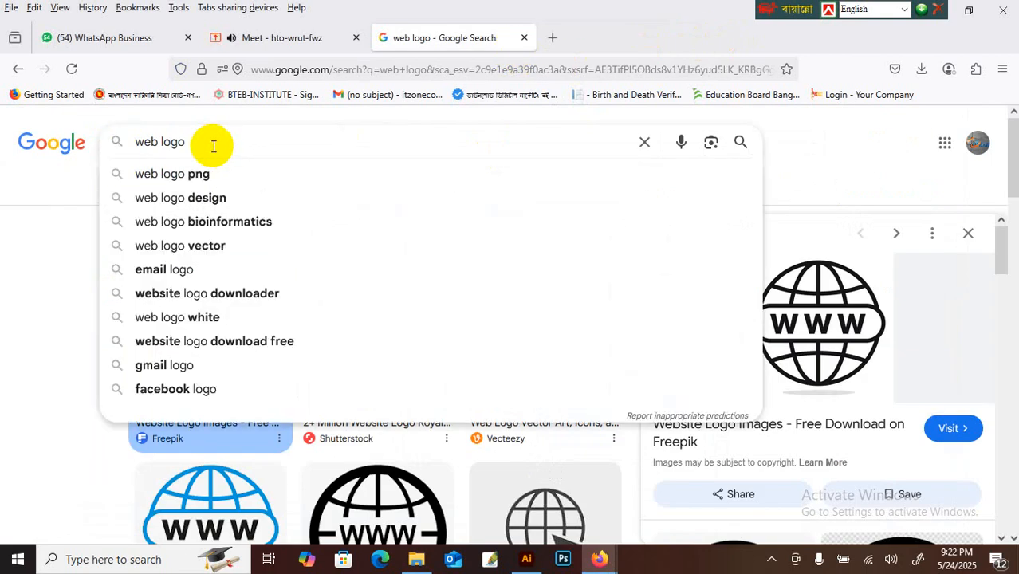
{"action": "type", "text": "free "}
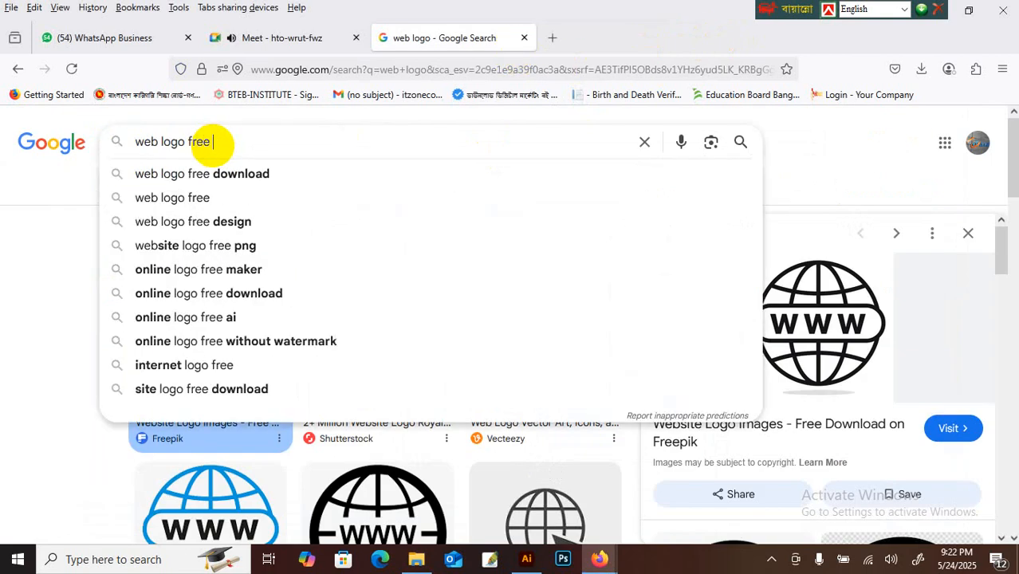
{"action": "type", "text": "dow"}
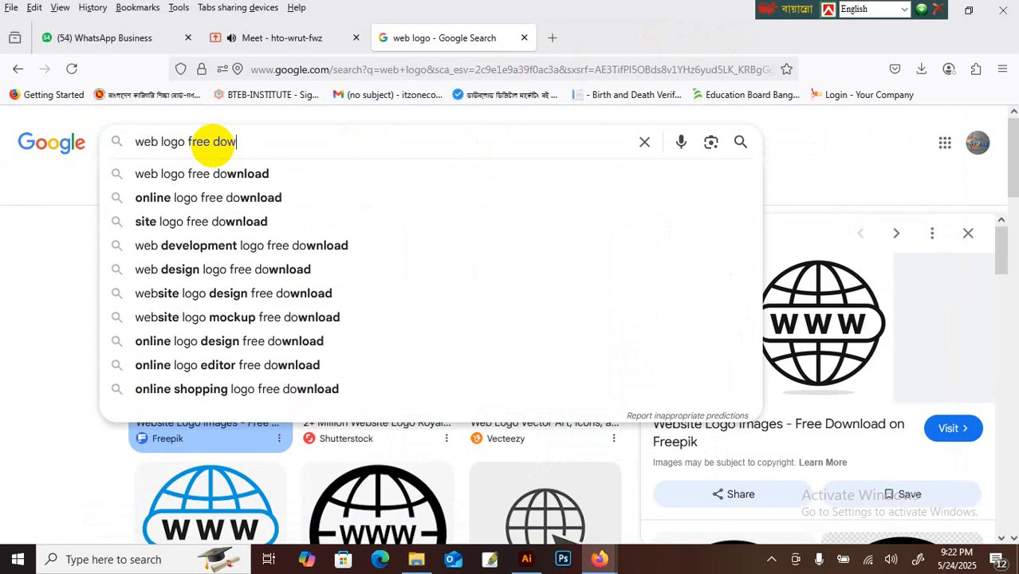
{"action": "type", "text": "nload"}
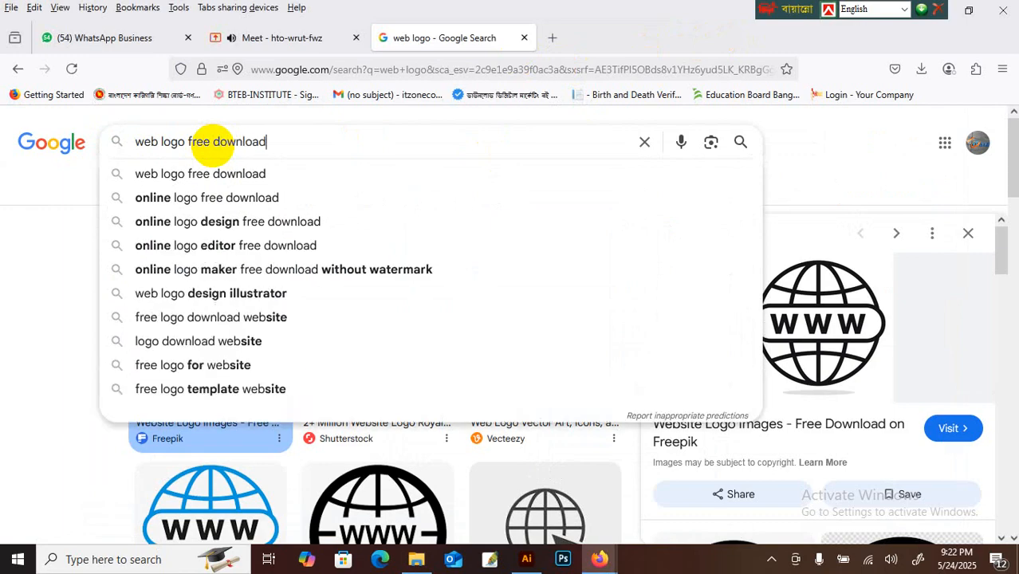
{"action": "key", "text": "Return"}
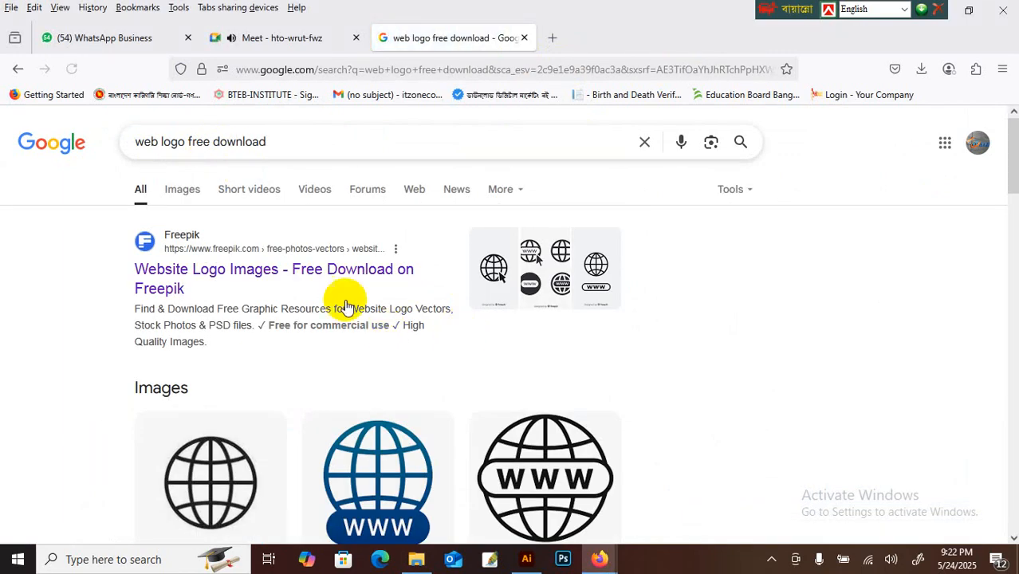
{"action": "left_click", "coordinate": [382, 468]}
{"action": "right_click", "coordinate": [821, 327]}
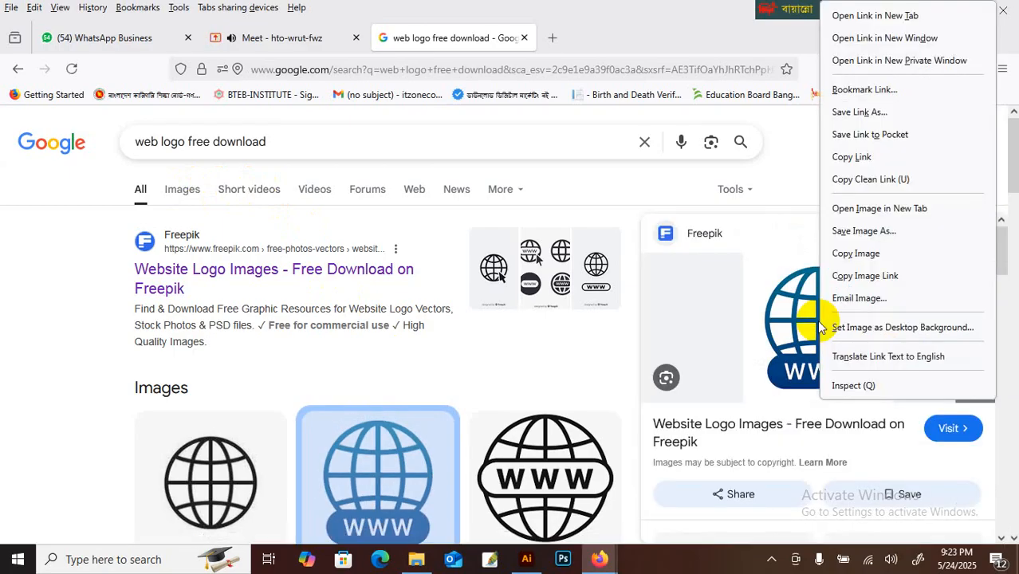
{"action": "left_click", "coordinate": [795, 324]}
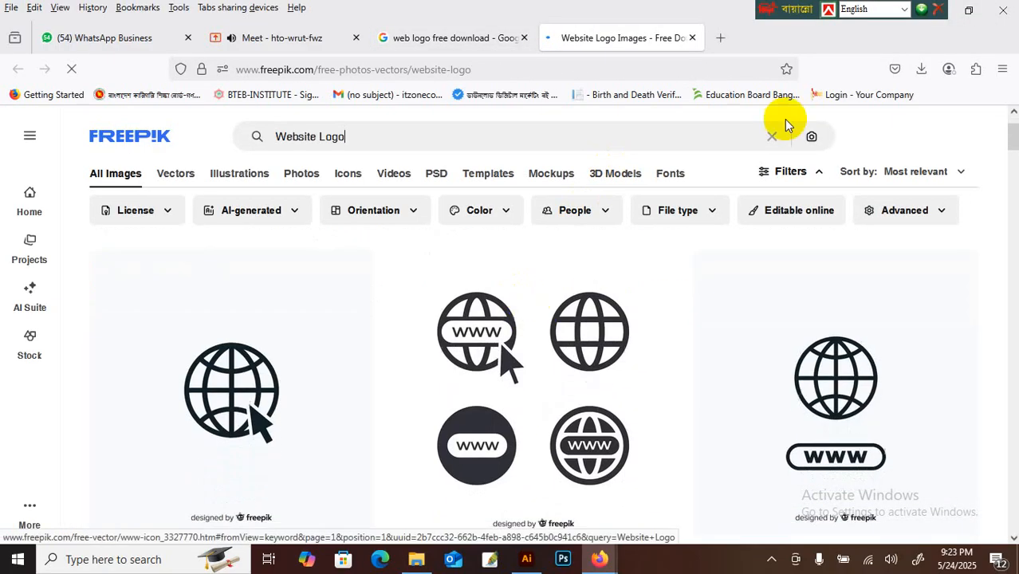
Step: Back in Illustrator, pan to the gradient card, then ungroup and regroup its artwork
{"action": "left_click", "coordinate": [939, 10]}
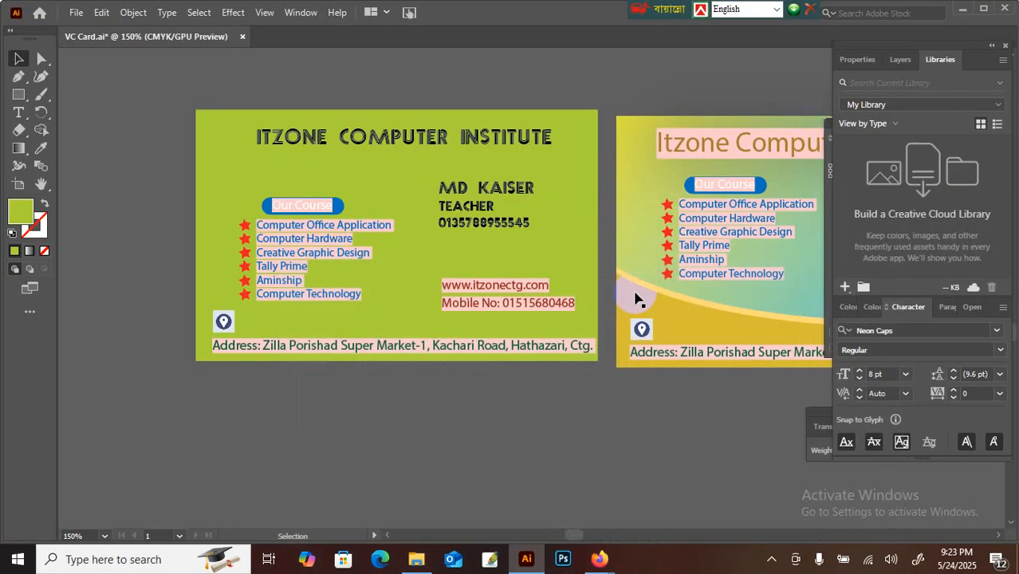
{"action": "left_click", "coordinate": [46, 190]}
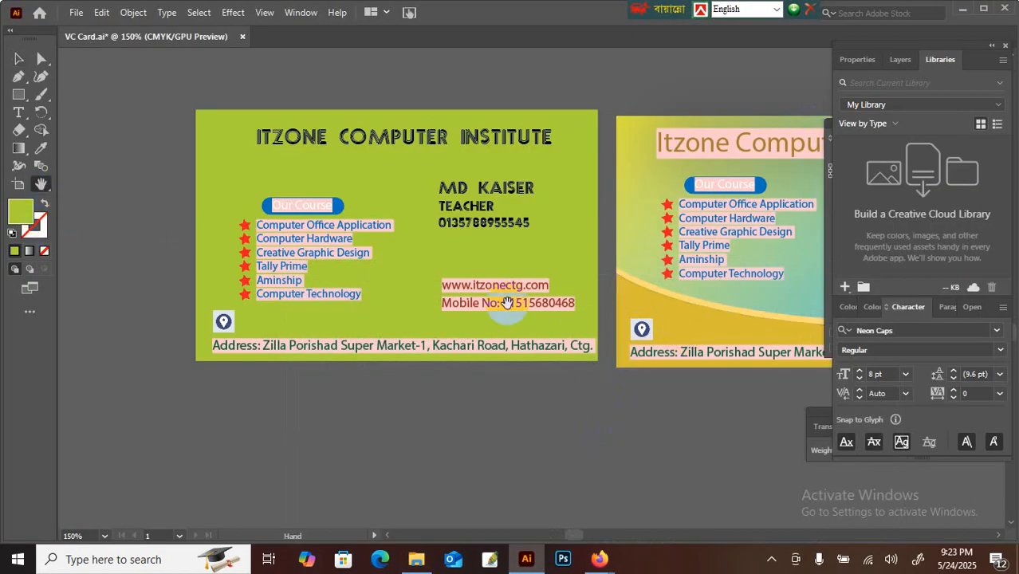
{"action": "left_click_drag", "start_coordinate": [508, 303], "coordinate": [372, 301]}
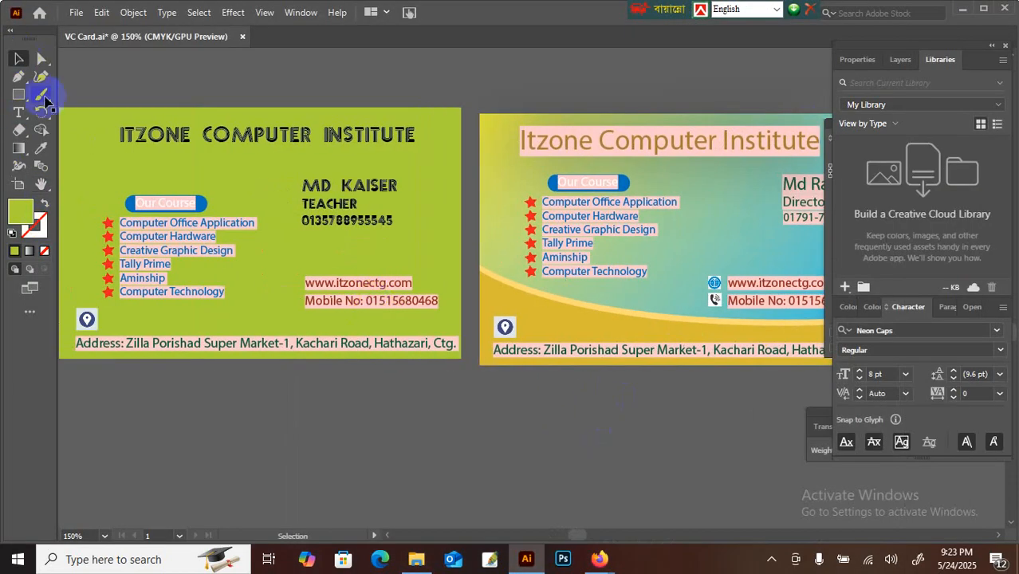
{"action": "left_click", "coordinate": [716, 289]}
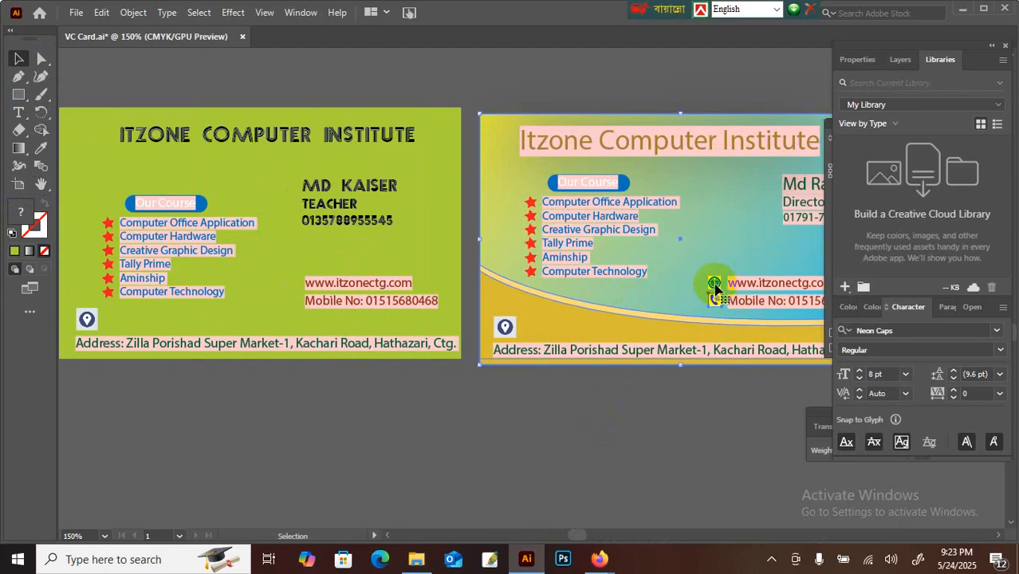
{"action": "right_click", "coordinate": [714, 284]}
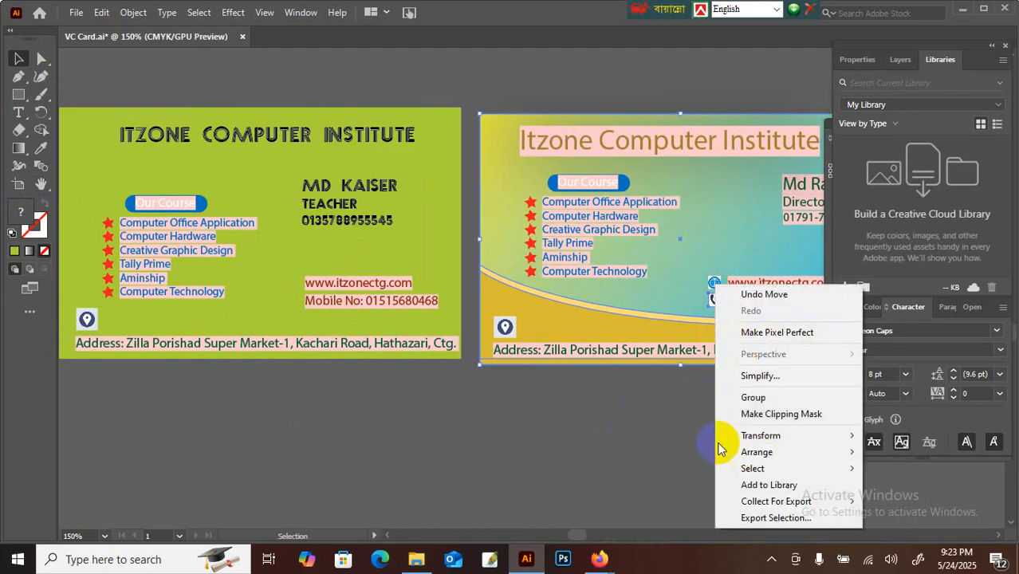
{"action": "left_click", "coordinate": [706, 334]}
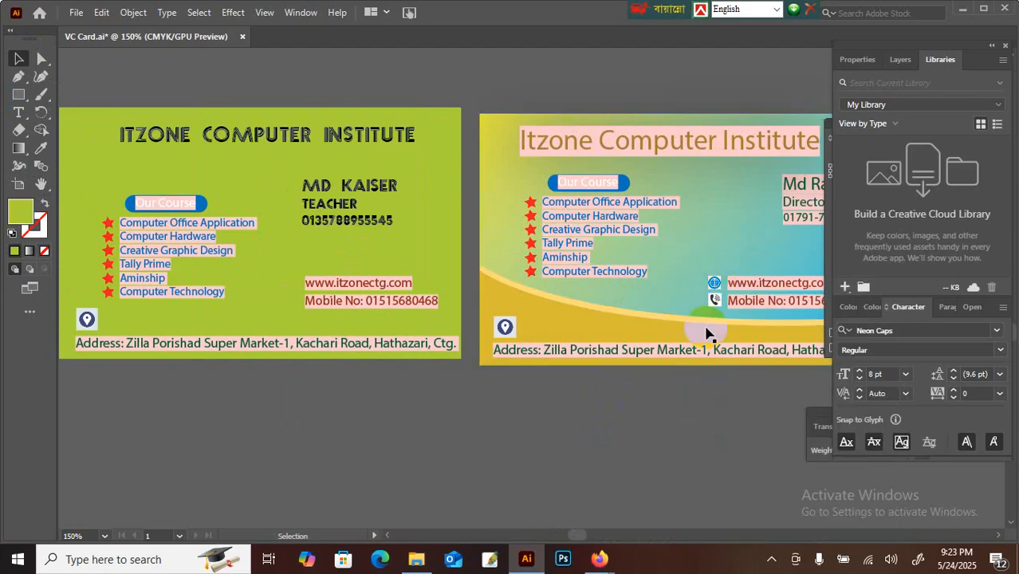
{"action": "right_click", "coordinate": [710, 271]}
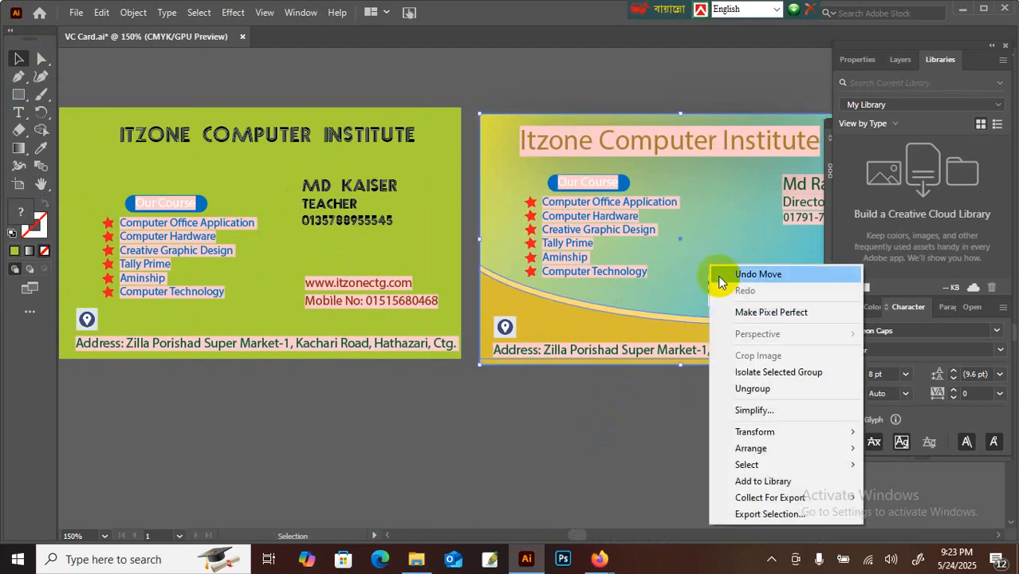
{"action": "left_click", "coordinate": [745, 388]}
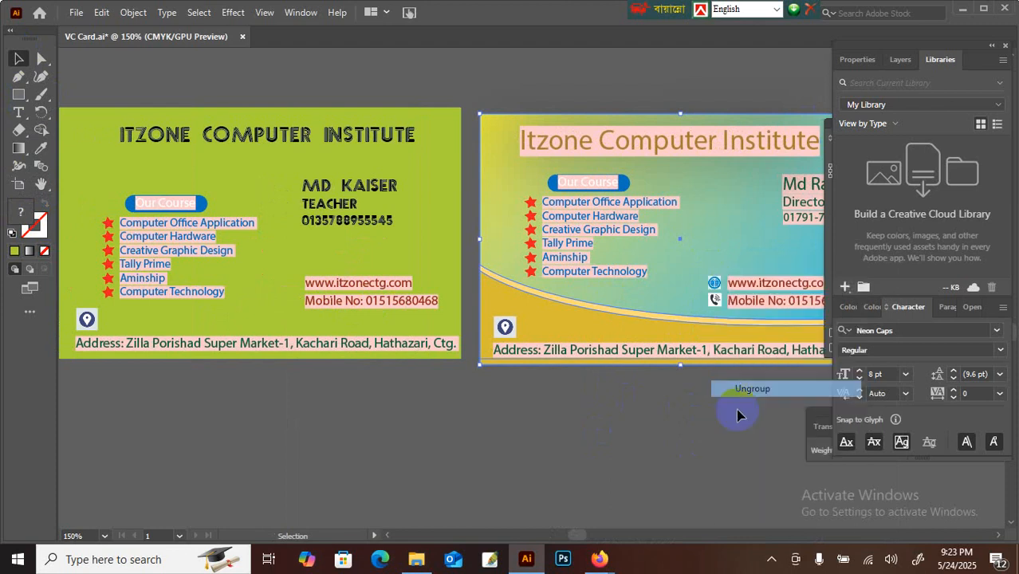
{"action": "right_click", "coordinate": [702, 257]}
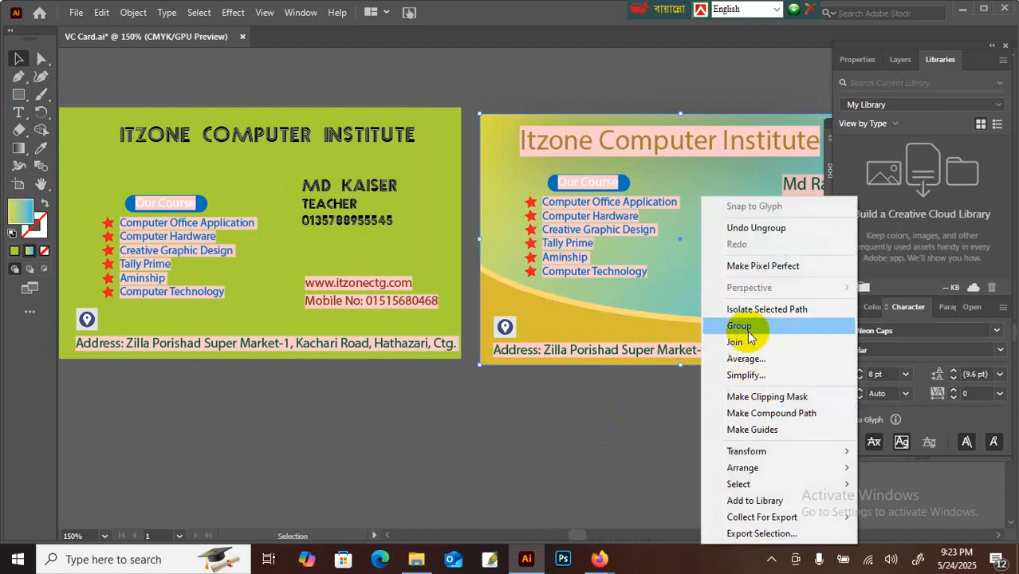
{"action": "left_click", "coordinate": [721, 325]}
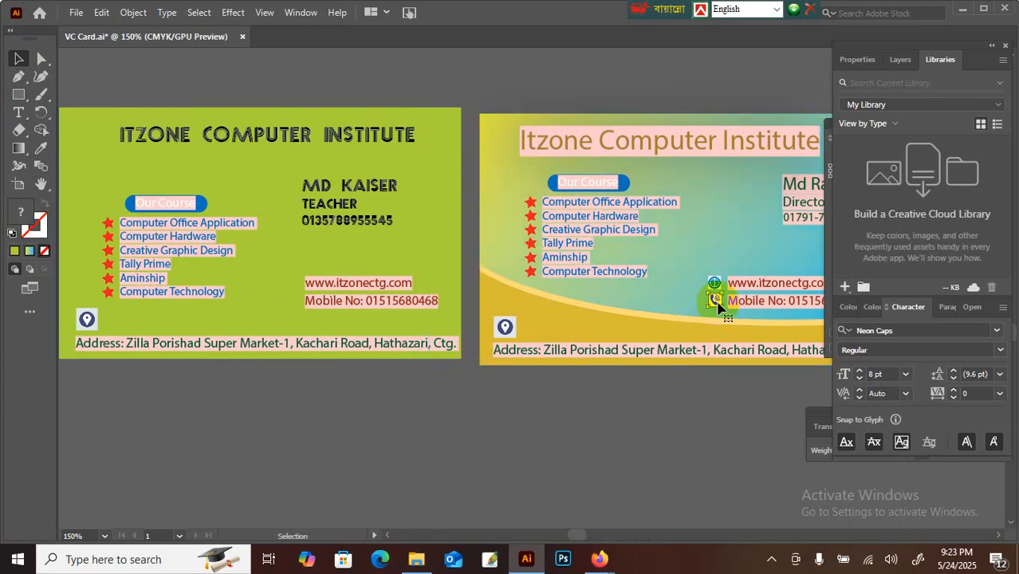
Step: Move the phone icon beside the green card's Mobile No line
{"action": "left_click_drag", "start_coordinate": [715, 301], "coordinate": [296, 320]}
{"action": "left_click", "coordinate": [532, 291]}
{"action": "left_click", "coordinate": [657, 309]}
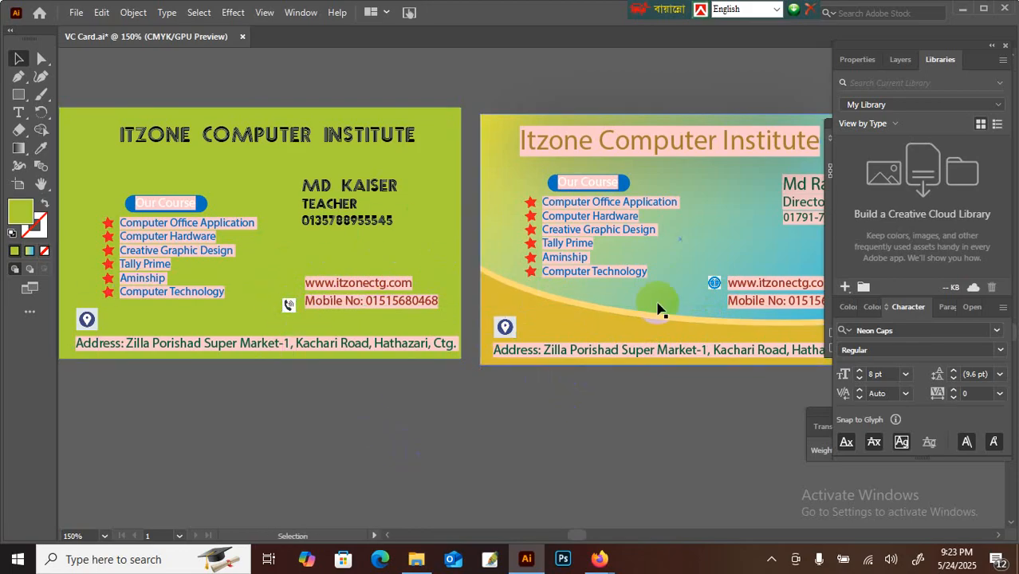
Step: Try moving the gradient card's title and yellow curved shape, reverting both changes
{"action": "double_click", "coordinate": [715, 287]}
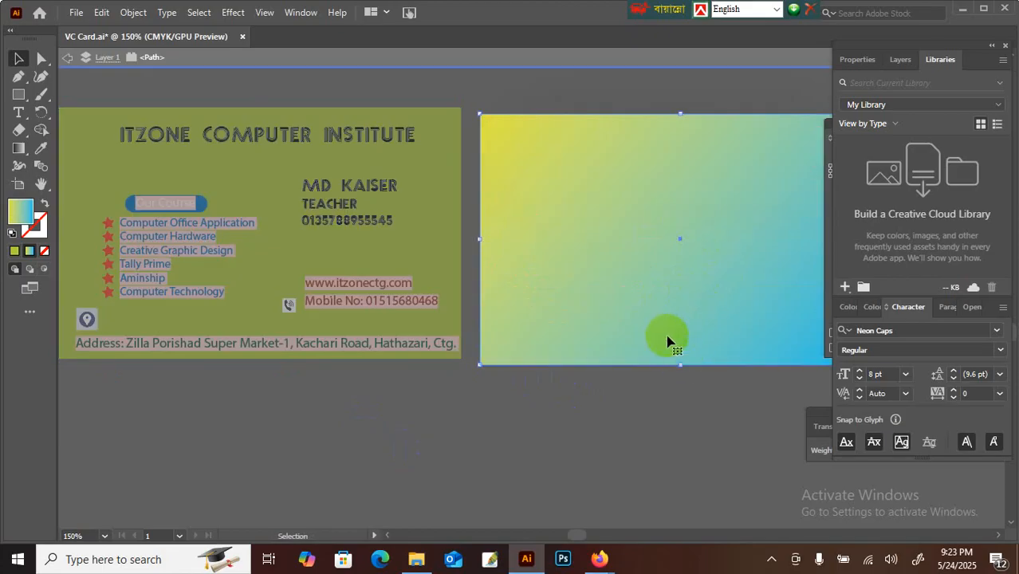
{"action": "double_click", "coordinate": [658, 348]}
{"action": "left_click_drag", "start_coordinate": [716, 285], "coordinate": [788, 129]}
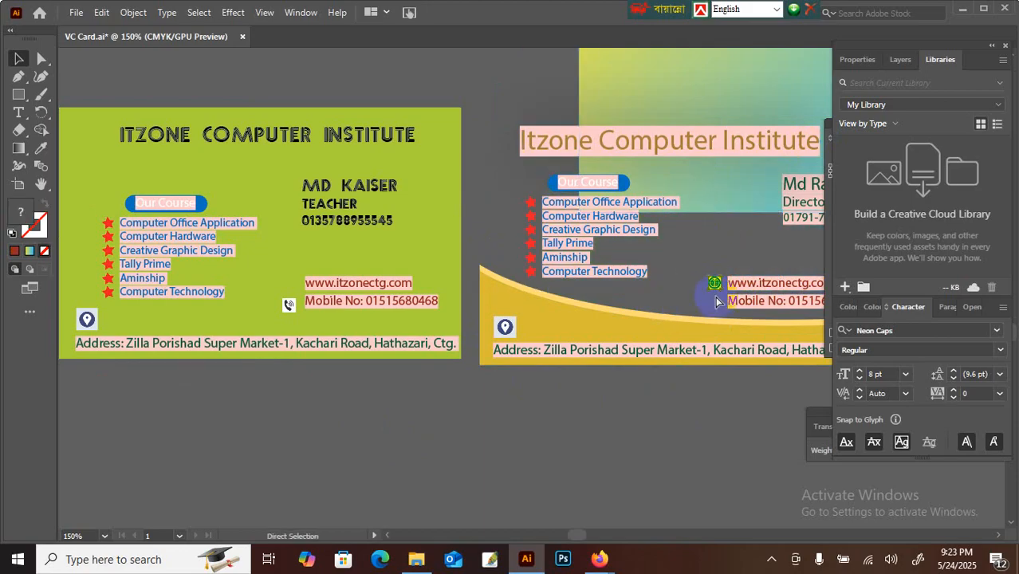
{"action": "left_click_drag", "start_coordinate": [704, 132], "coordinate": [688, 205]}
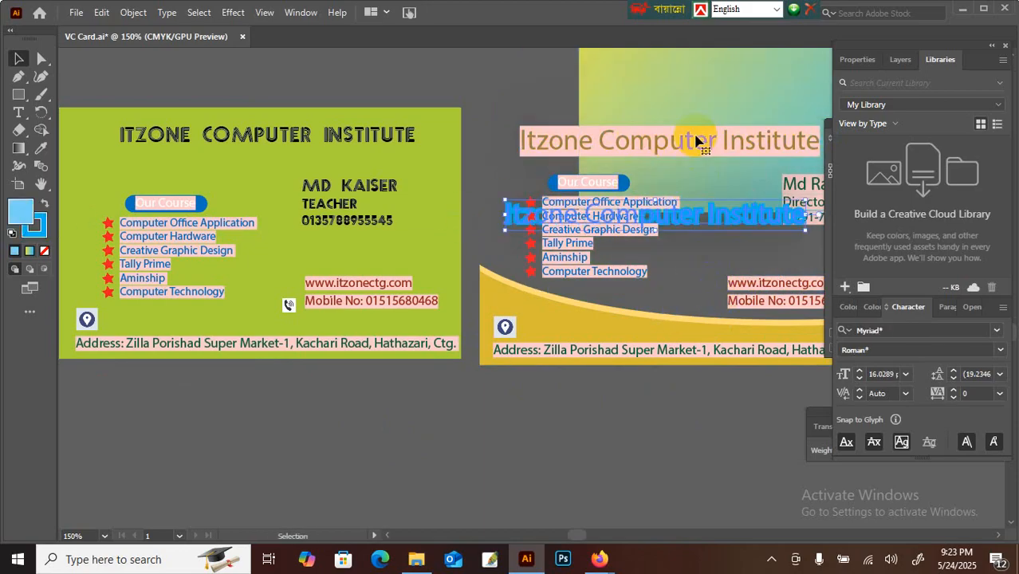
{"action": "mouse_move", "coordinate": [696, 141]}
{"action": "left_mouse_down"}
{"action": "mouse_move", "coordinate": [712, 114]}
{"action": "mouse_move", "coordinate": [648, 114]}
{"action": "mouse_move", "coordinate": [637, 175]}
{"action": "mouse_move", "coordinate": [709, 69]}
{"action": "mouse_move", "coordinate": [659, 118]}
{"action": "mouse_move", "coordinate": [696, 137]}
{"action": "left_mouse_up"}
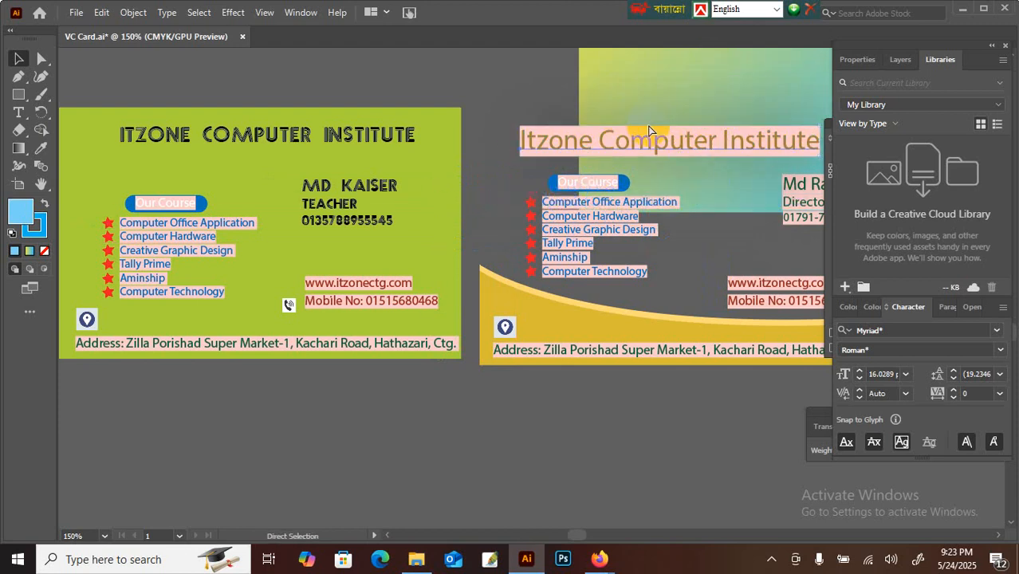
{"action": "left_click", "coordinate": [306, 259]}
{"action": "left_click", "coordinate": [509, 296]}
{"action": "left_click_drag", "start_coordinate": [532, 289], "coordinate": [526, 321]}
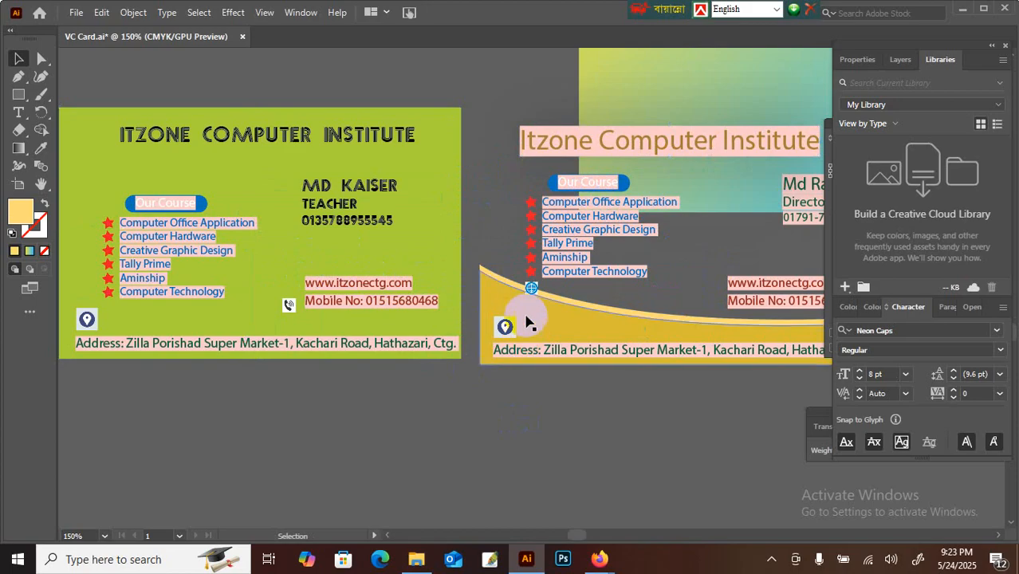
{"action": "left_click", "coordinate": [531, 292]}
{"action": "key", "text": "ctrl+z"}
{"action": "key", "text": "ctrl+z"}
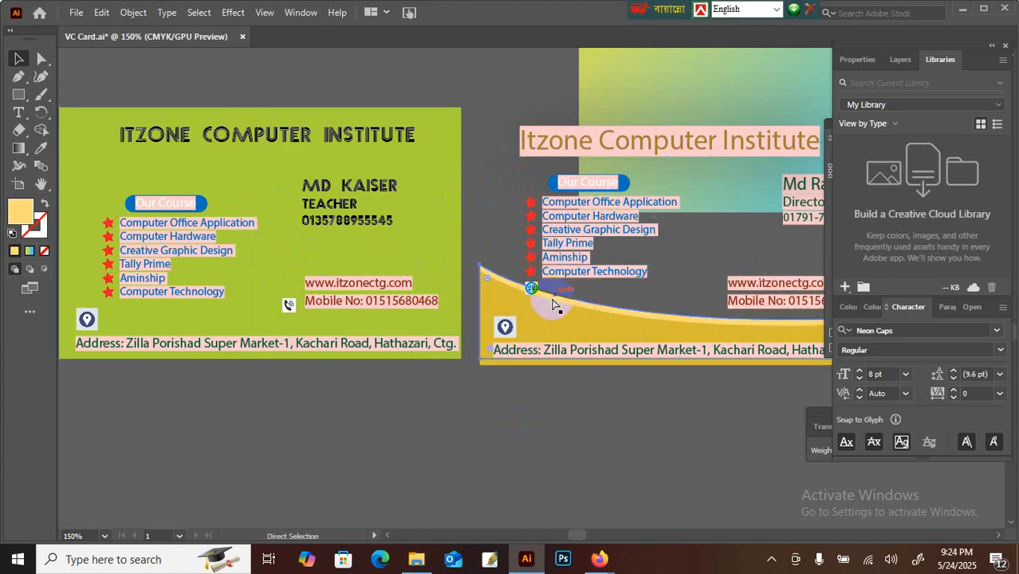
{"action": "left_click", "coordinate": [686, 303], "text": "shift"}
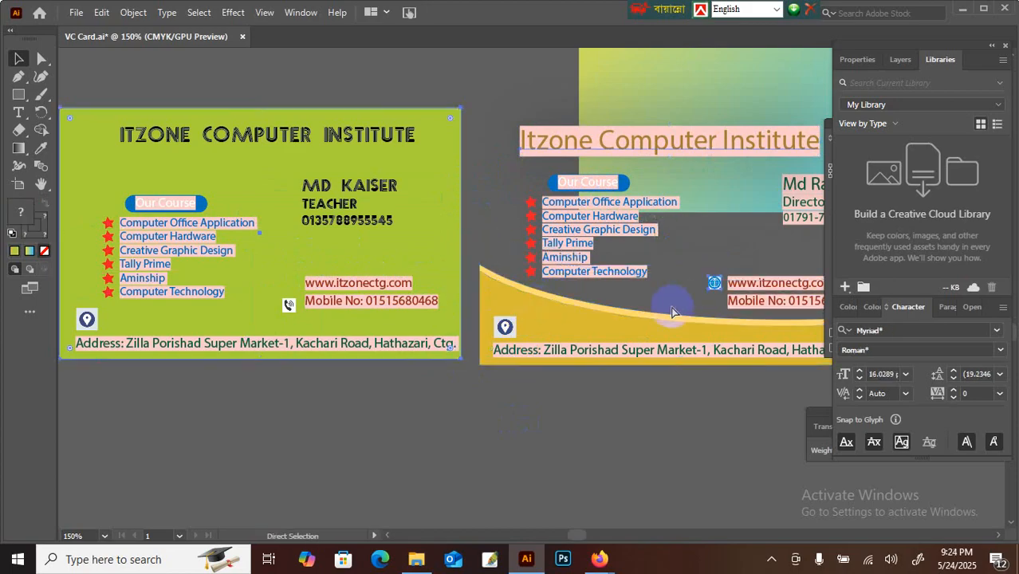
{"action": "left_click", "coordinate": [715, 285]}
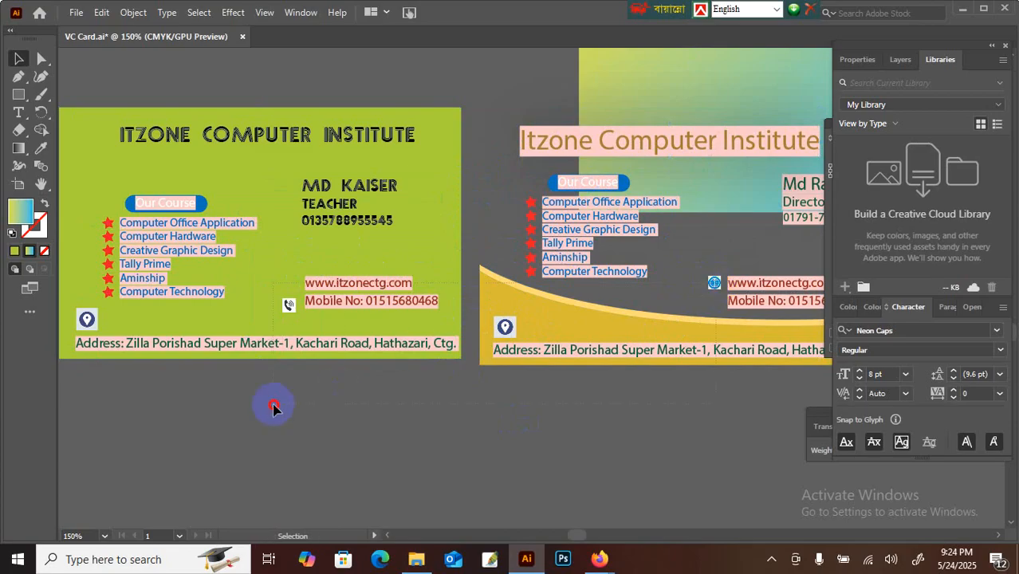
{"action": "left_click_drag", "start_coordinate": [273, 407], "coordinate": [532, 362]}
{"action": "left_click", "coordinate": [719, 288]}
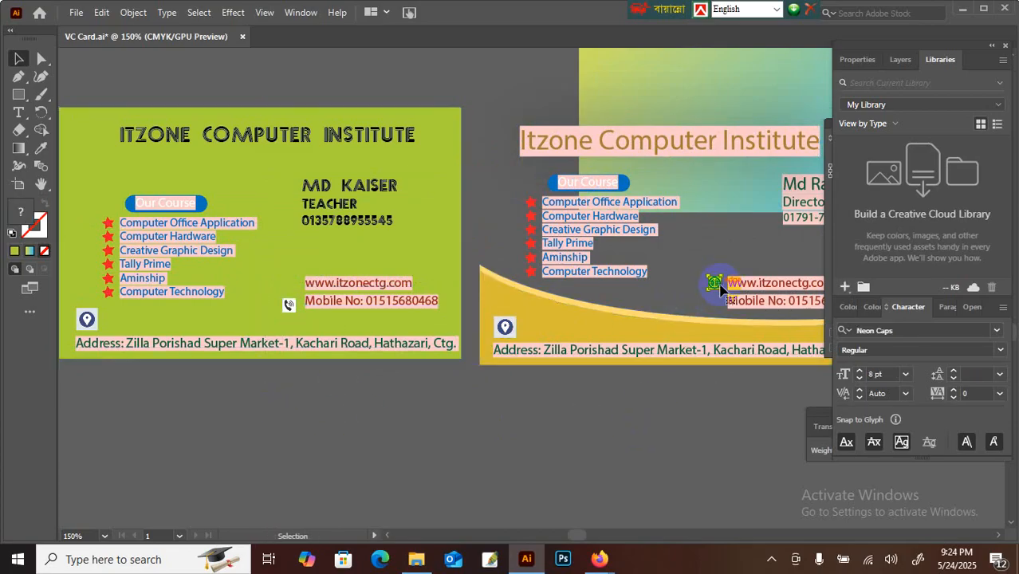
{"action": "key", "text": "ctrl+x"}
{"action": "left_click", "coordinate": [222, 261]}
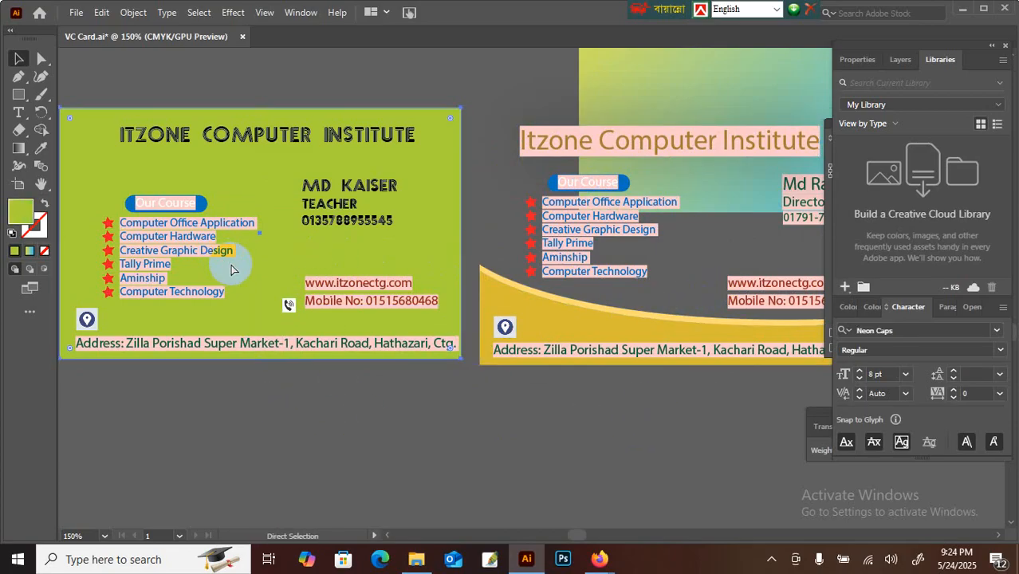
{"action": "key", "text": "ctrl+v"}
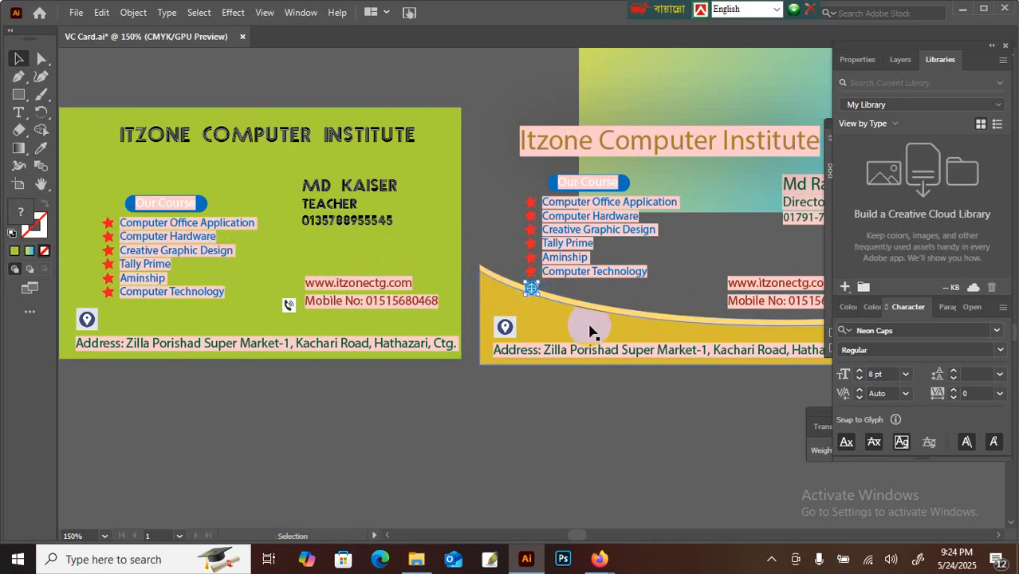
{"action": "key", "text": "Left"}
{"action": "key", "text": "Left"}
{"action": "key", "text": "Left"}
{"action": "key", "text": "Left"}
{"action": "key", "text": "Left"}
{"action": "key", "text": "Left"}
{"action": "key", "text": "Left"}
{"action": "key", "text": "Left"}
{"action": "key", "text": "Left"}
{"action": "key", "text": "Left"}
{"action": "key", "text": "Left"}
{"action": "key", "text": "Left"}
{"action": "key", "text": "Left"}
{"action": "key", "text": "Left"}
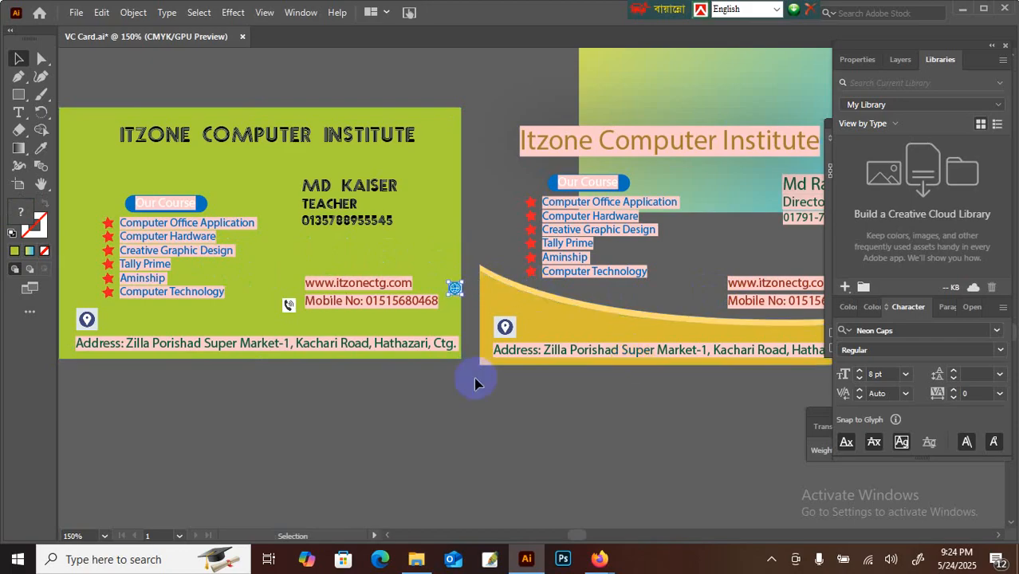
{"action": "key", "text": "Left"}
{"action": "key", "text": "Left"}
{"action": "key", "text": "Left"}
{"action": "key", "text": "Left"}
{"action": "key", "text": "Left"}
{"action": "key", "text": "Left"}
{"action": "key", "text": "Left"}
{"action": "key", "text": "Left"}
{"action": "key", "text": "Left"}
{"action": "key", "text": "Left"}
{"action": "key", "text": "Left"}
{"action": "key", "text": "Left"}
{"action": "key", "text": "Left"}
{"action": "key", "text": "Left"}
{"action": "key", "text": "Left"}
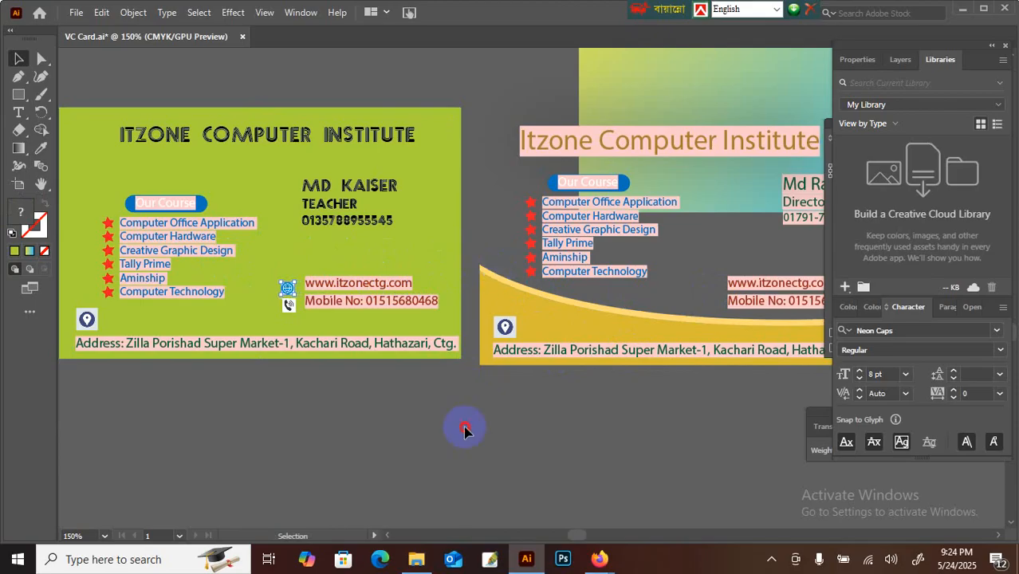
{"action": "key", "text": "ctrl+equal"}
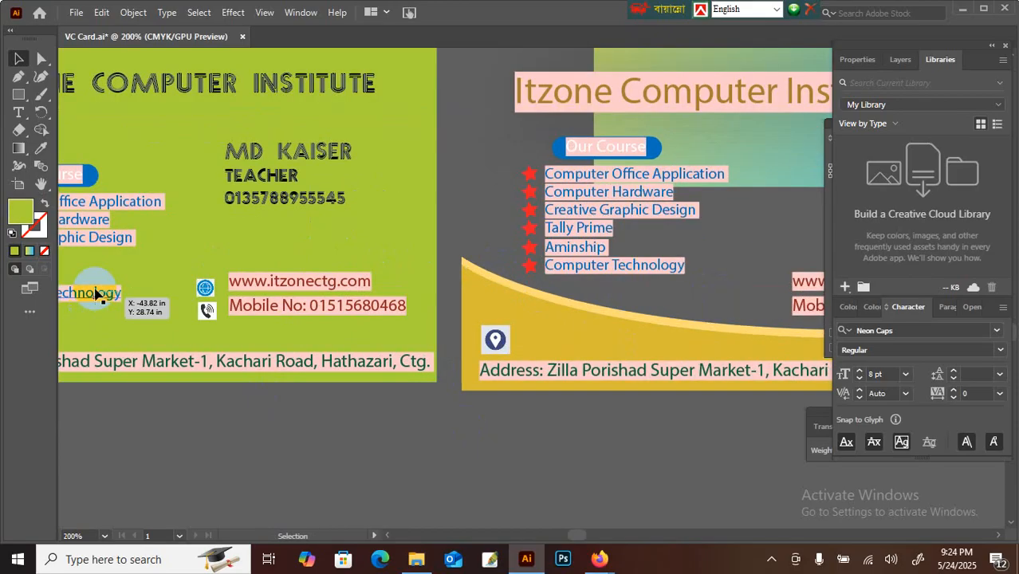
Step: Reposition and slightly enlarge the location pin icon on the green card
{"action": "left_click", "coordinate": [41, 188]}
{"action": "left_click_drag", "start_coordinate": [384, 267], "coordinate": [585, 269]}
{"action": "left_click_drag", "start_coordinate": [455, 280], "coordinate": [544, 326]}
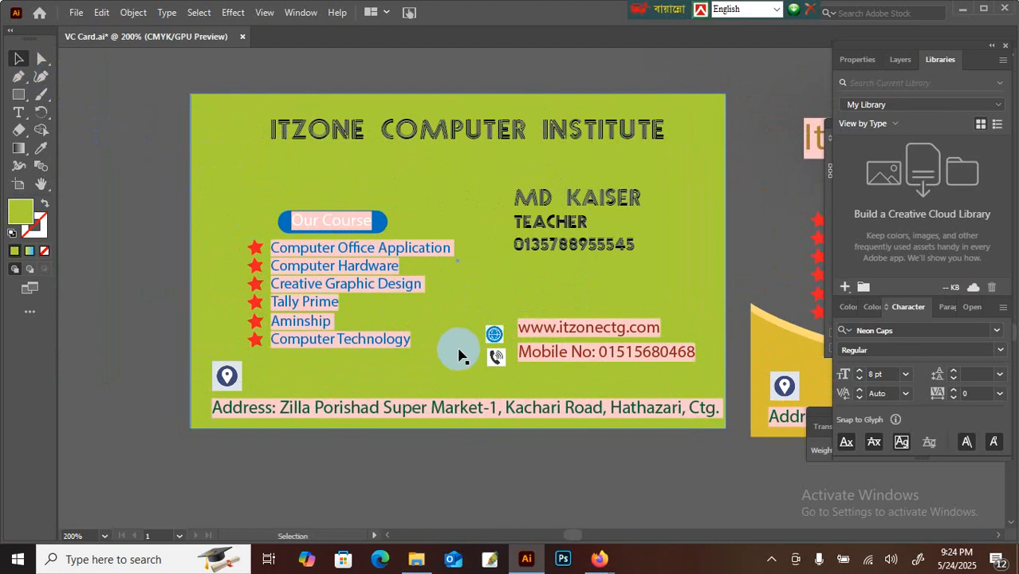
{"action": "left_click", "coordinate": [496, 338]}
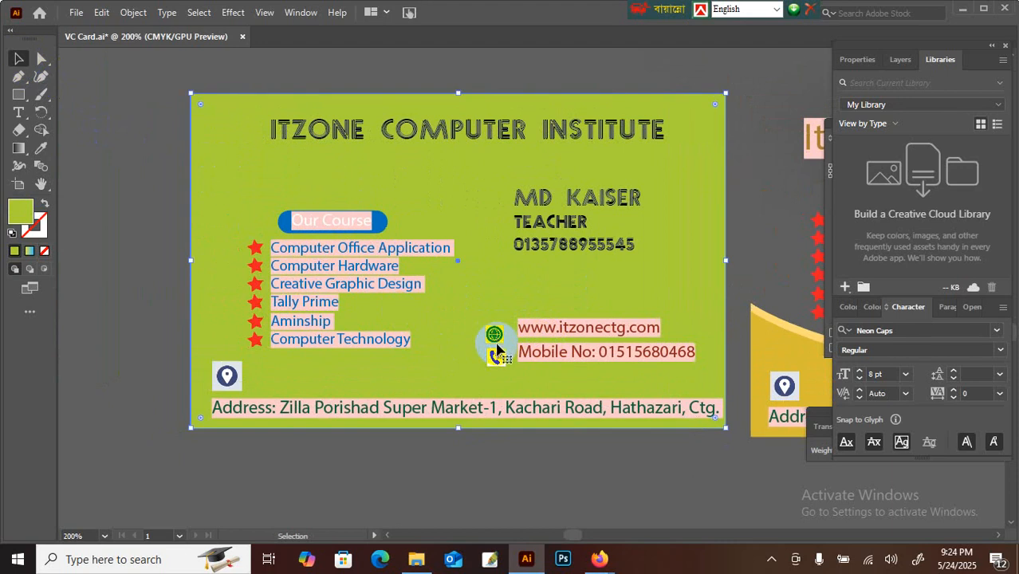
{"action": "left_click", "coordinate": [228, 376]}
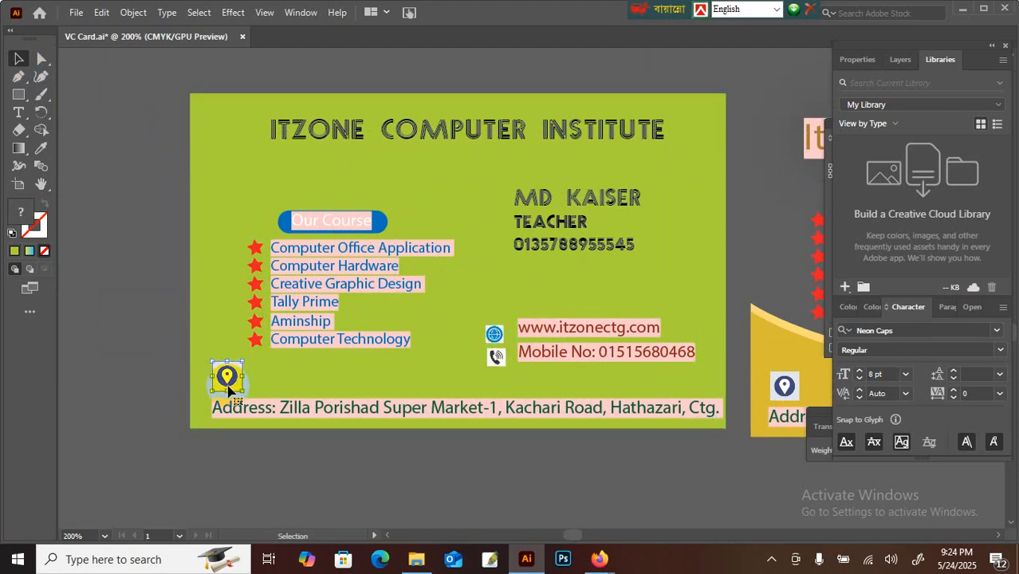
{"action": "left_click_drag", "start_coordinate": [229, 389], "coordinate": [244, 356]}
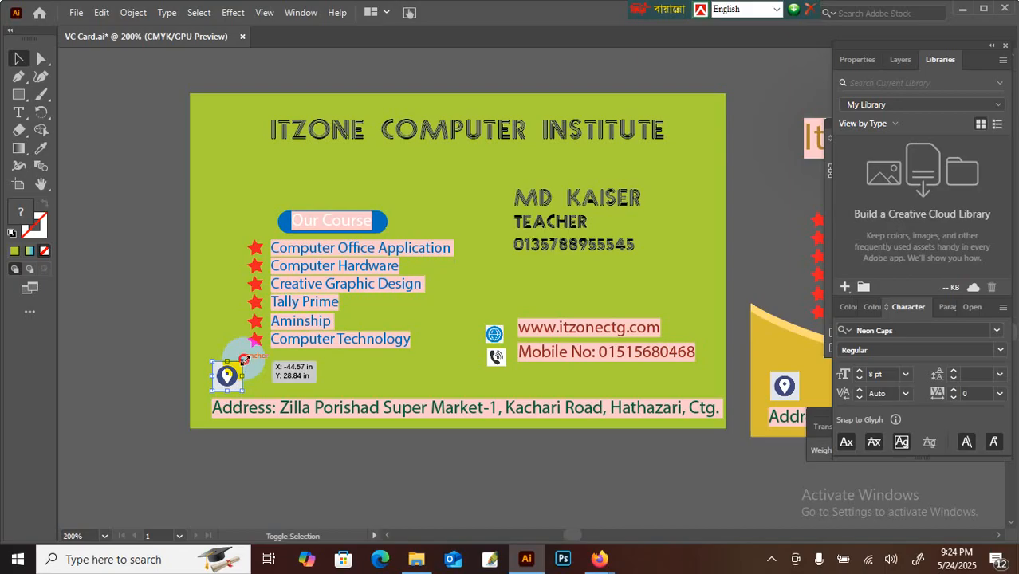
{"action": "mouse_move", "coordinate": [244, 358]}
{"action": "left_mouse_down"}
{"action": "mouse_move", "coordinate": [306, 301]}
{"action": "mouse_move", "coordinate": [241, 363]}
{"action": "left_mouse_up"}
Step: Lower the mobile and website lines and nudge the Address line left and down
{"action": "left_click", "coordinate": [488, 360]}
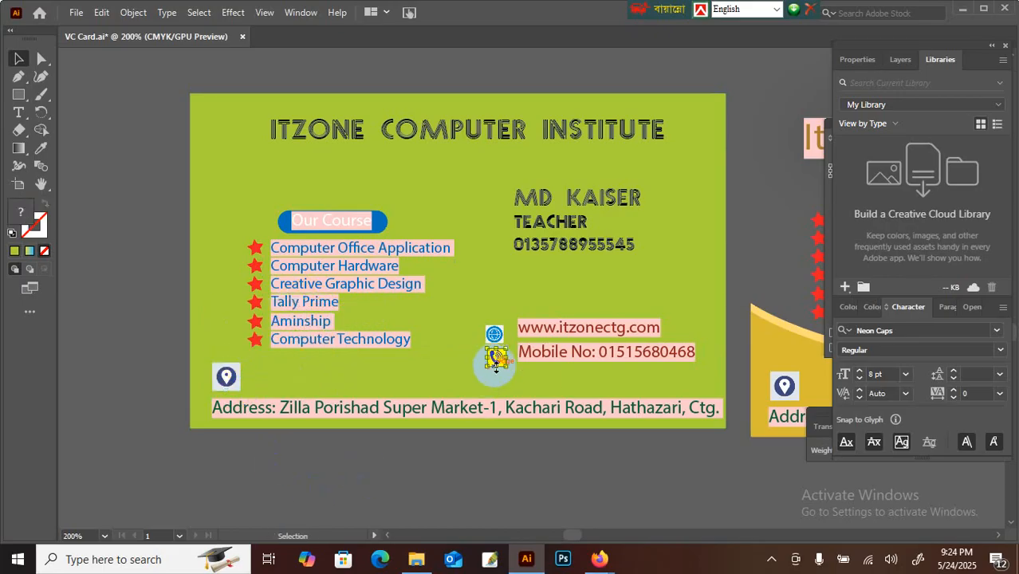
{"action": "left_click_drag", "start_coordinate": [584, 353], "coordinate": [594, 363]}
{"action": "left_click_drag", "start_coordinate": [578, 326], "coordinate": [579, 329]}
{"action": "left_click_drag", "start_coordinate": [587, 410], "coordinate": [580, 421]}
{"action": "key", "text": "Left"}
{"action": "key", "text": "Left"}
{"action": "key", "text": "Left"}
{"action": "key", "text": "Left"}
{"action": "key", "text": "Left"}
{"action": "key", "text": "Down"}
{"action": "key", "text": "Down"}
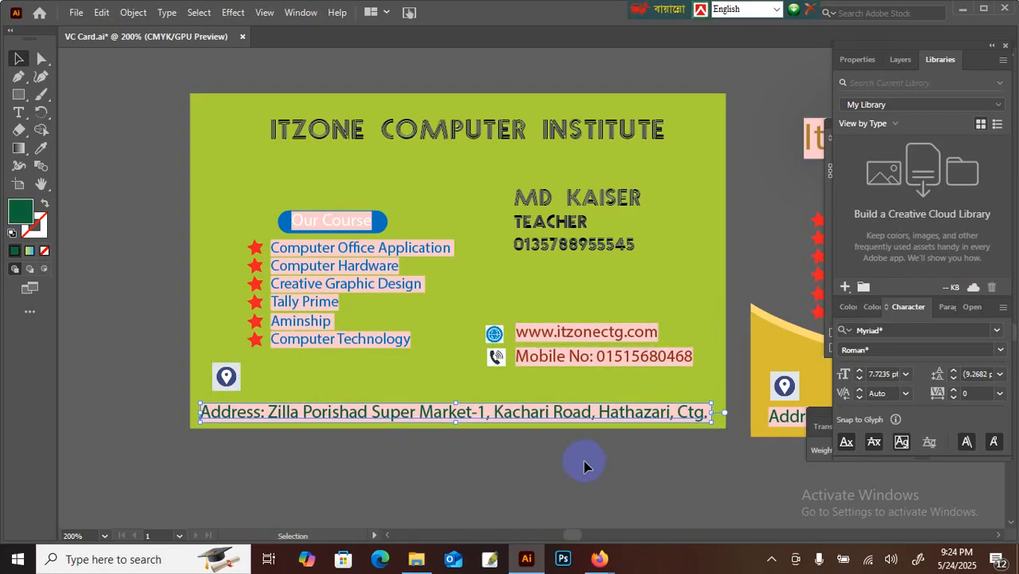
Step: Fill Computer Office Application and Computer Hardware with bright red
{"action": "left_click", "coordinate": [585, 466]}
{"action": "left_click", "coordinate": [314, 282]}
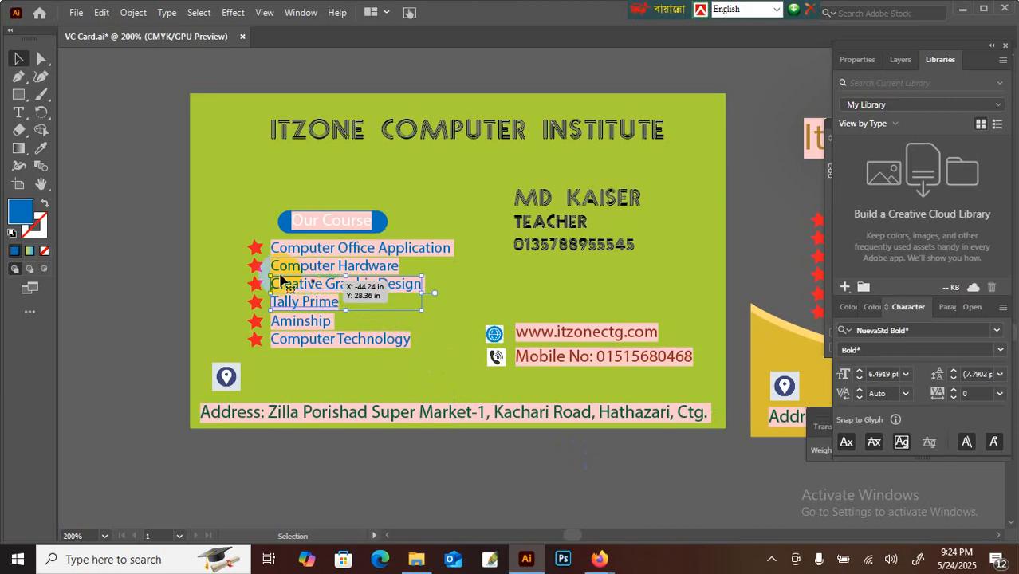
{"action": "left_click", "coordinate": [424, 238]}
{"action": "left_click", "coordinate": [425, 247]}
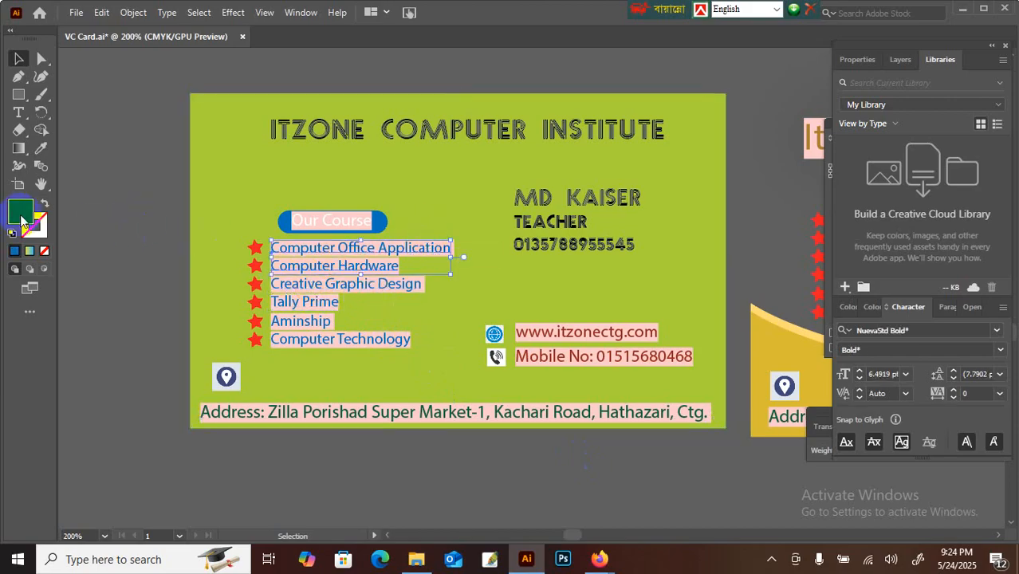
{"action": "double_click", "coordinate": [12, 215]}
{"action": "left_click_drag", "start_coordinate": [661, 353], "coordinate": [662, 256]}
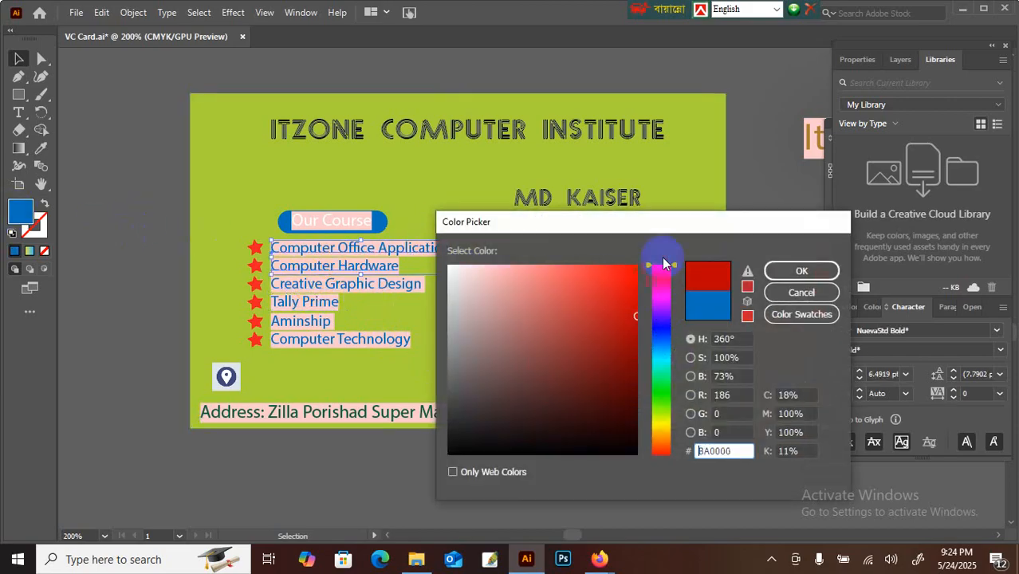
{"action": "left_click", "coordinate": [635, 265]}
{"action": "left_click", "coordinate": [801, 271]}
Step: Fill Creative Graphic Design and Tally Prime with dark green
{"action": "left_click", "coordinate": [417, 438]}
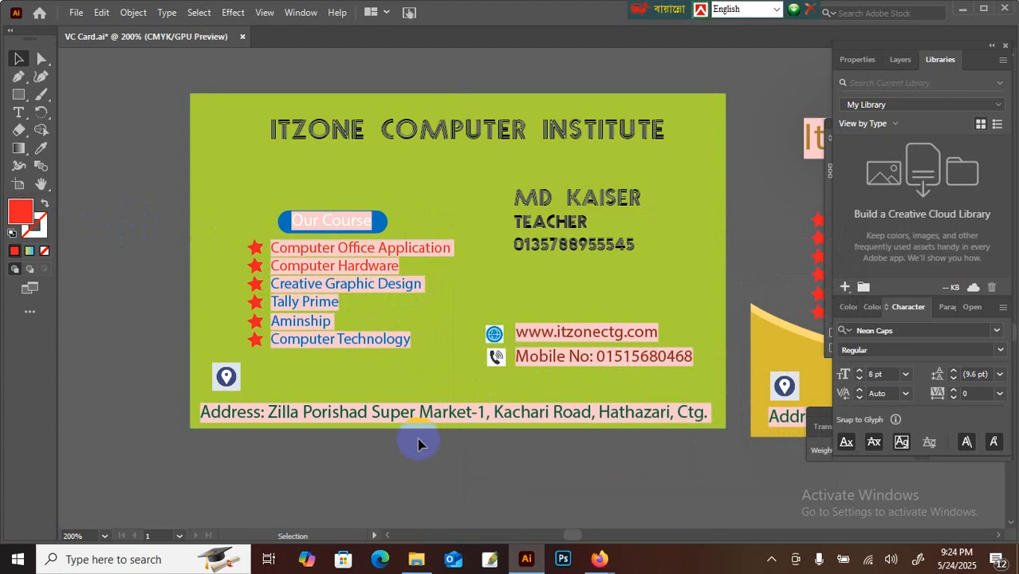
{"action": "left_click_drag", "start_coordinate": [338, 286], "coordinate": [342, 290]}
{"action": "double_click", "coordinate": [20, 211]}
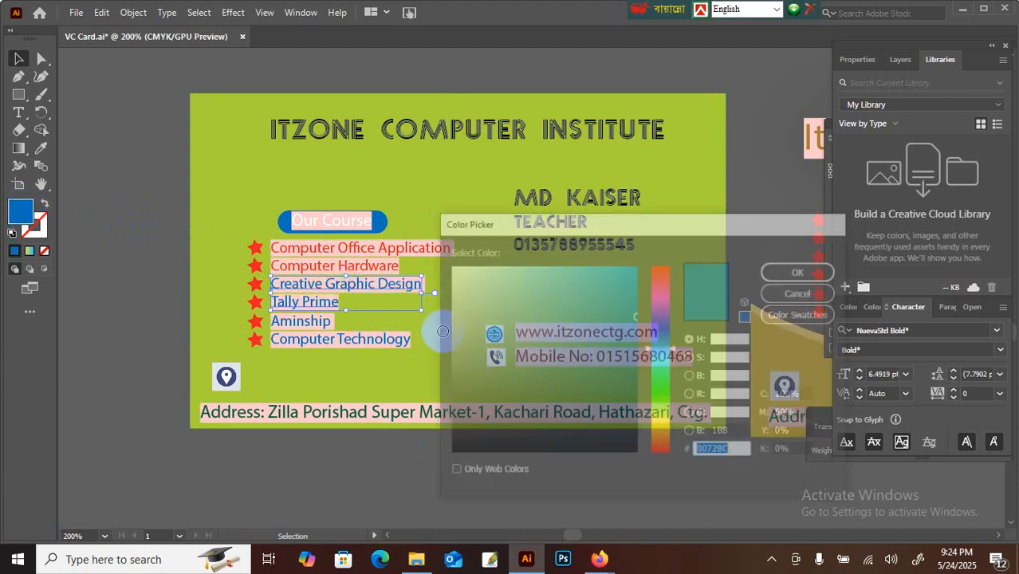
{"action": "left_click_drag", "start_coordinate": [664, 416], "coordinate": [666, 393]}
{"action": "left_click", "coordinate": [630, 357]}
{"action": "left_click", "coordinate": [801, 271]}
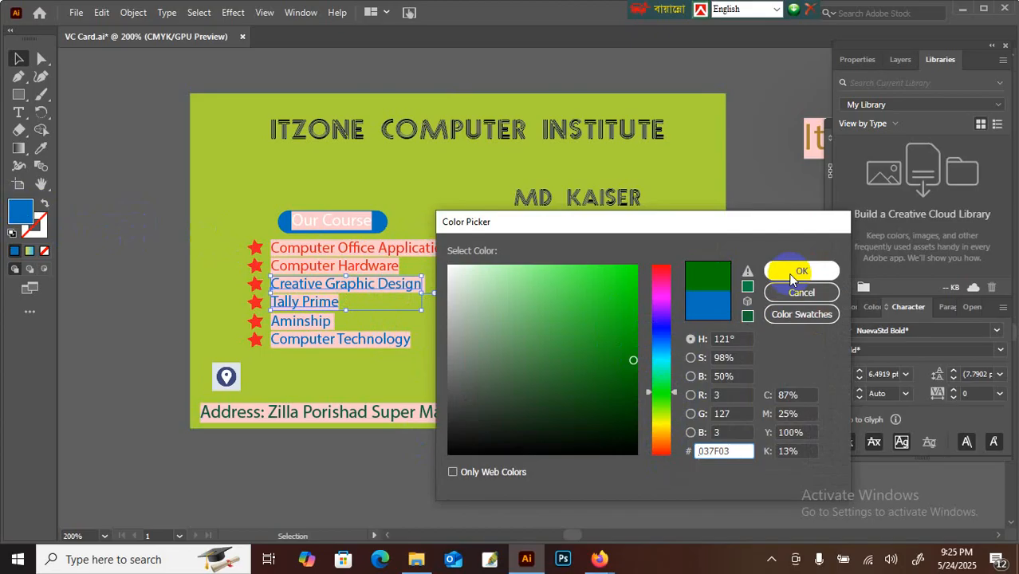
Step: Fill Aminship and Computer Technology with violet-blue
{"action": "left_click", "coordinate": [310, 342]}
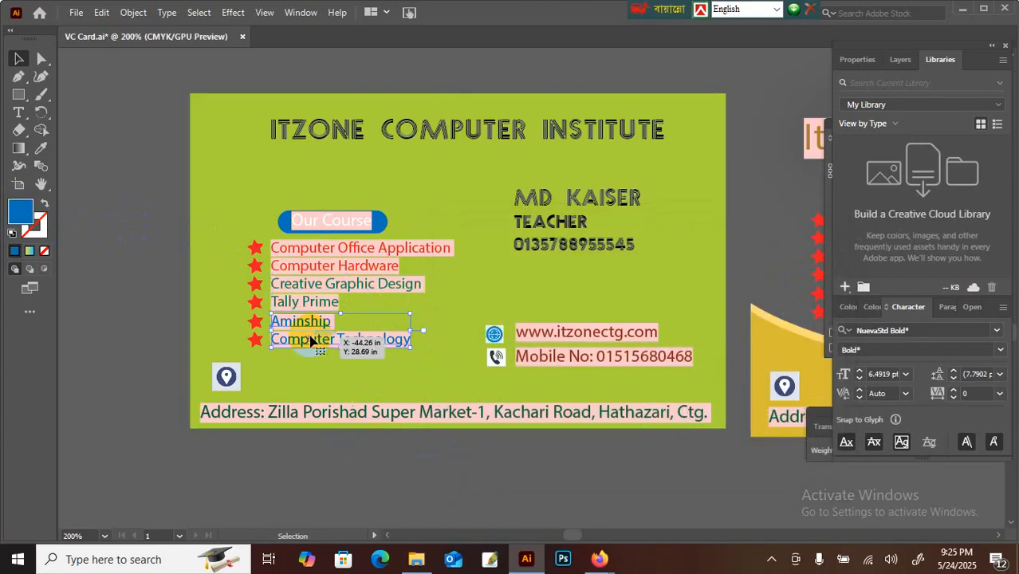
{"action": "double_click", "coordinate": [19, 214]}
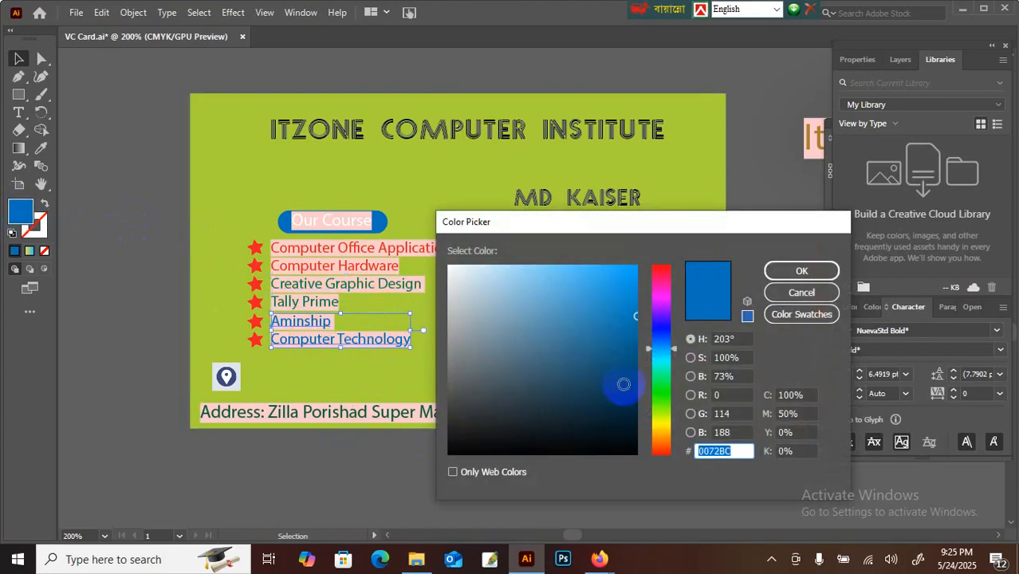
{"action": "left_click_drag", "start_coordinate": [661, 334], "coordinate": [650, 322]}
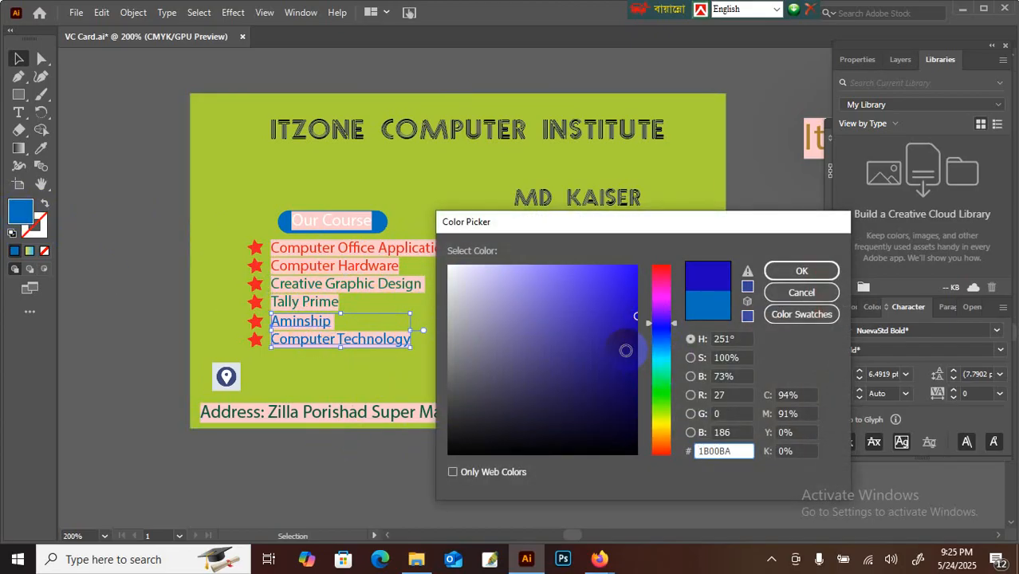
{"action": "left_click", "coordinate": [789, 271]}
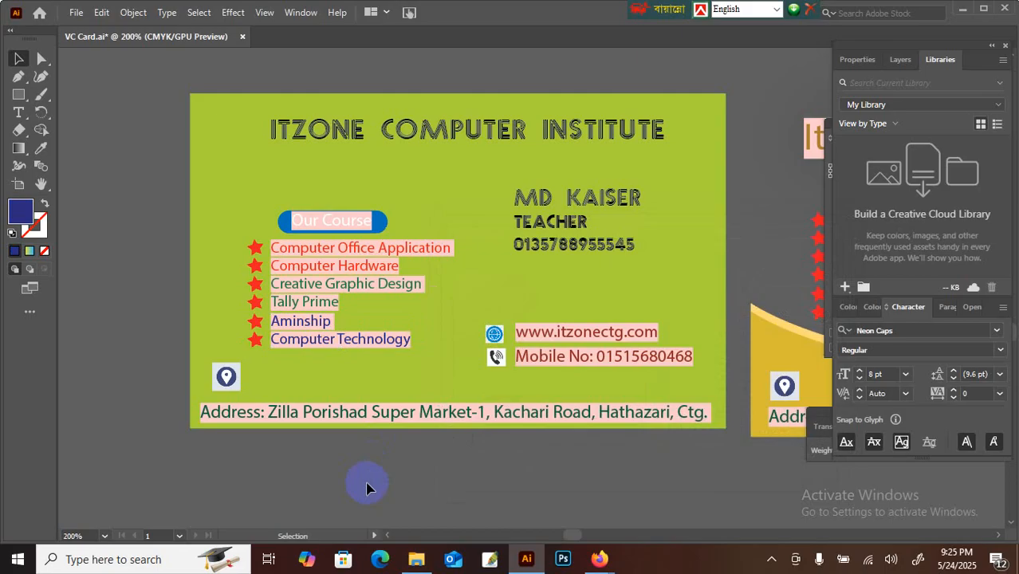
Step: Switch to the Google Meet tab in Firefox and choose Extend call
{"action": "mouse_move", "coordinate": [600, 561]}
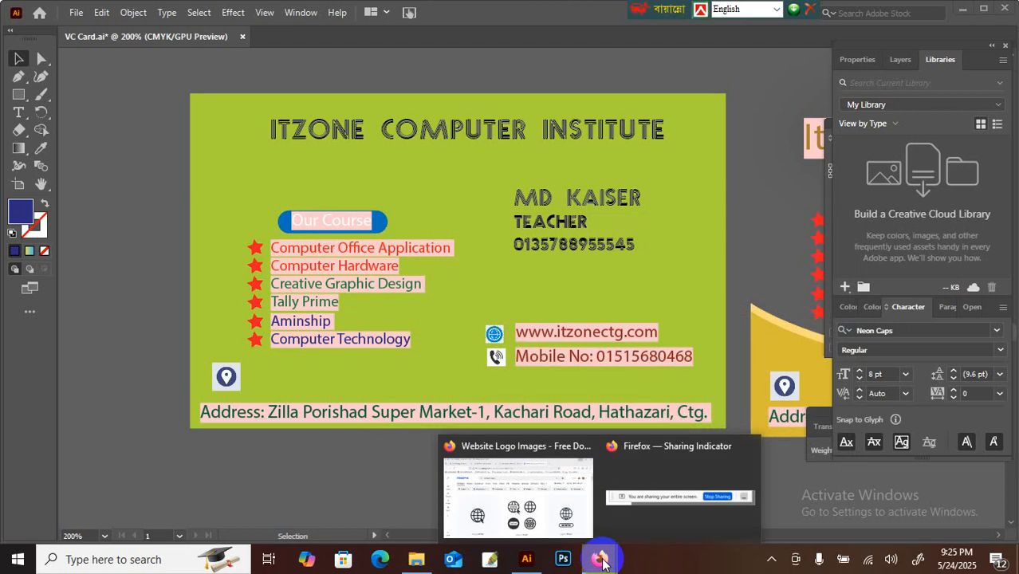
{"action": "left_click", "coordinate": [581, 510]}
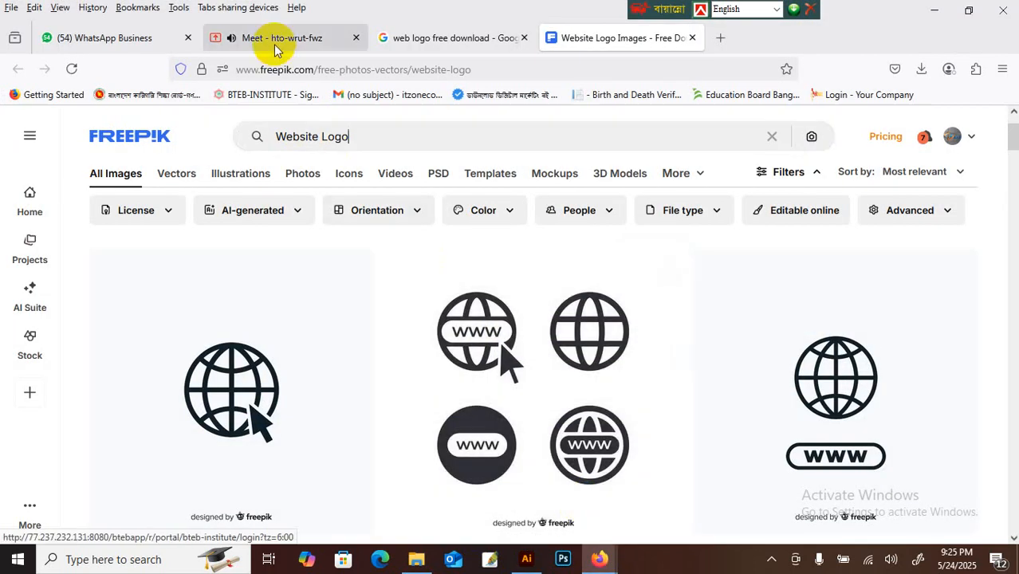
{"action": "left_click", "coordinate": [274, 40]}
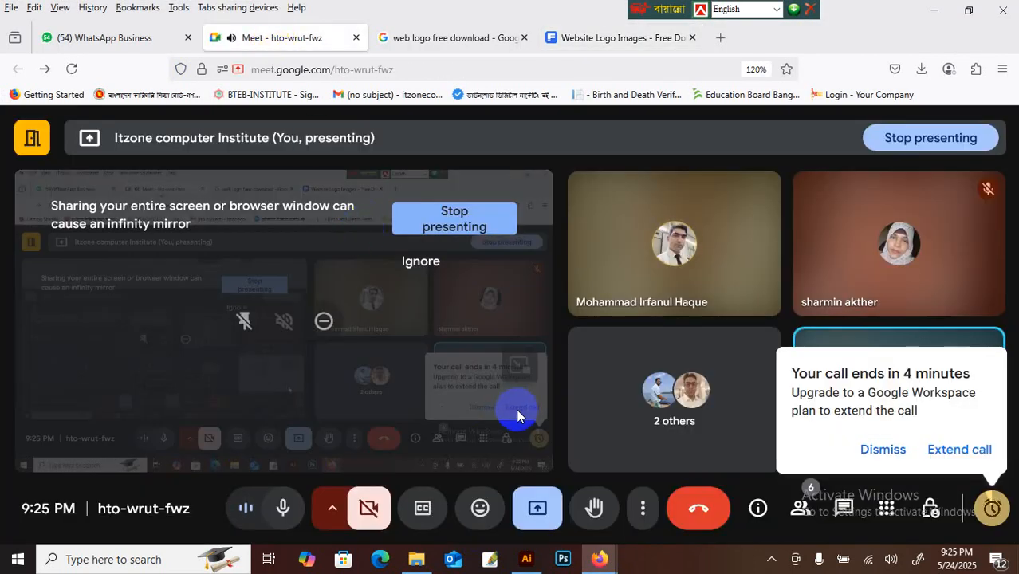
{"action": "left_click", "coordinate": [950, 451]}
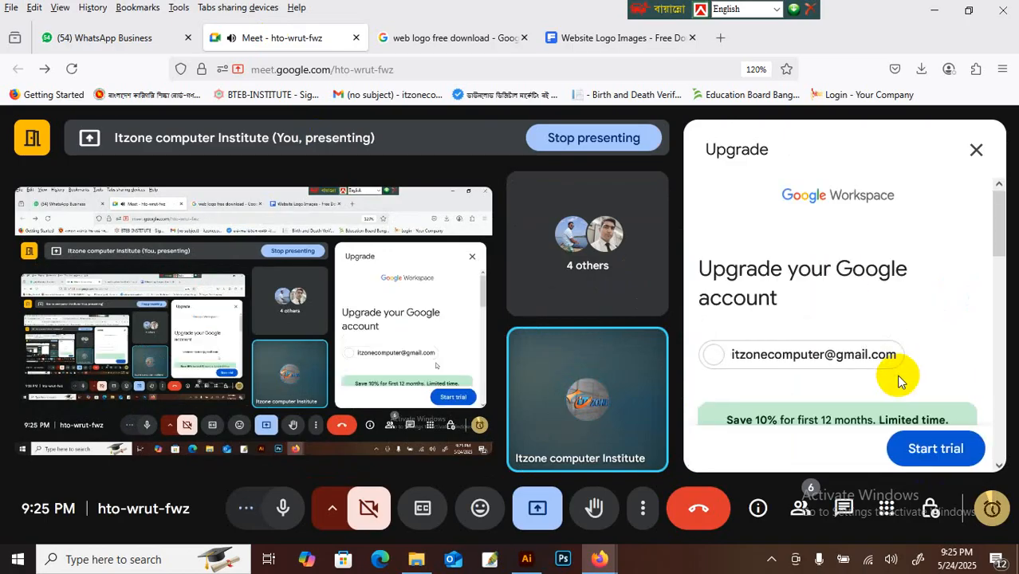
Step: Scroll through the Workspace Upgrade panel, then close it
{"action": "scroll", "coordinate": [899, 363], "scroll_direction": "down", "scroll_amount": 3}
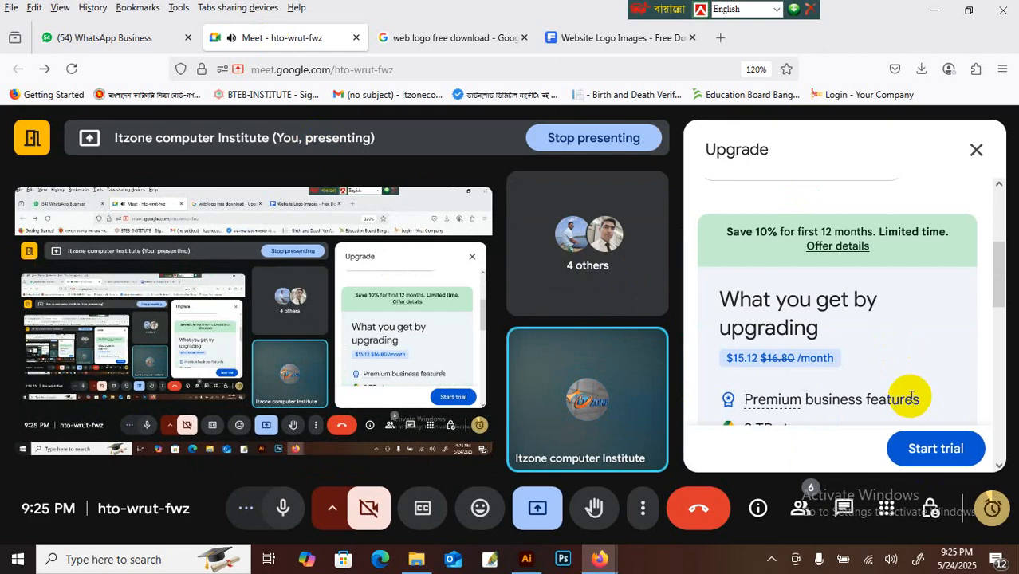
{"action": "scroll", "coordinate": [911, 397], "scroll_direction": "down", "scroll_amount": 3}
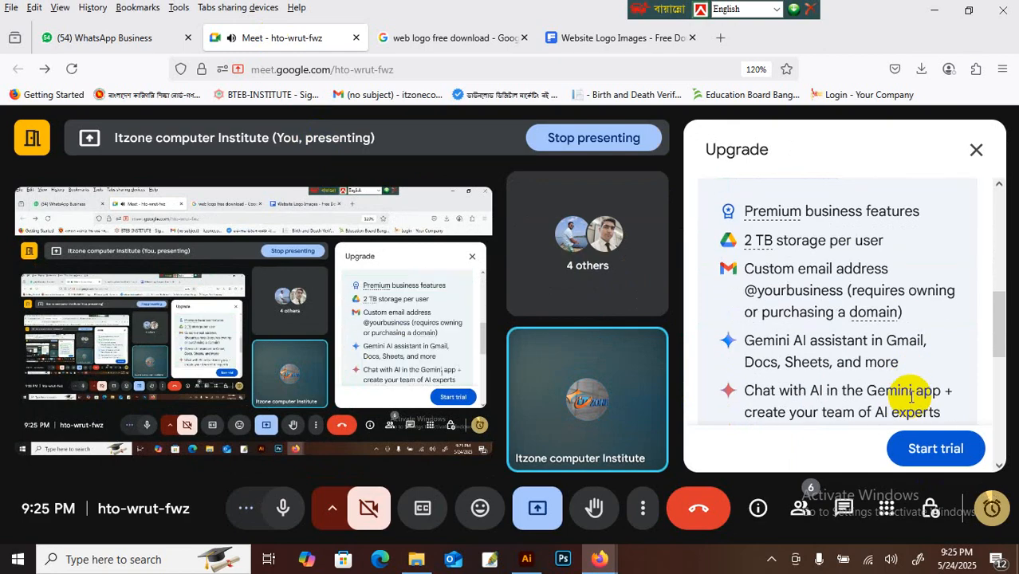
{"action": "scroll", "coordinate": [911, 397], "scroll_direction": "down", "scroll_amount": 4}
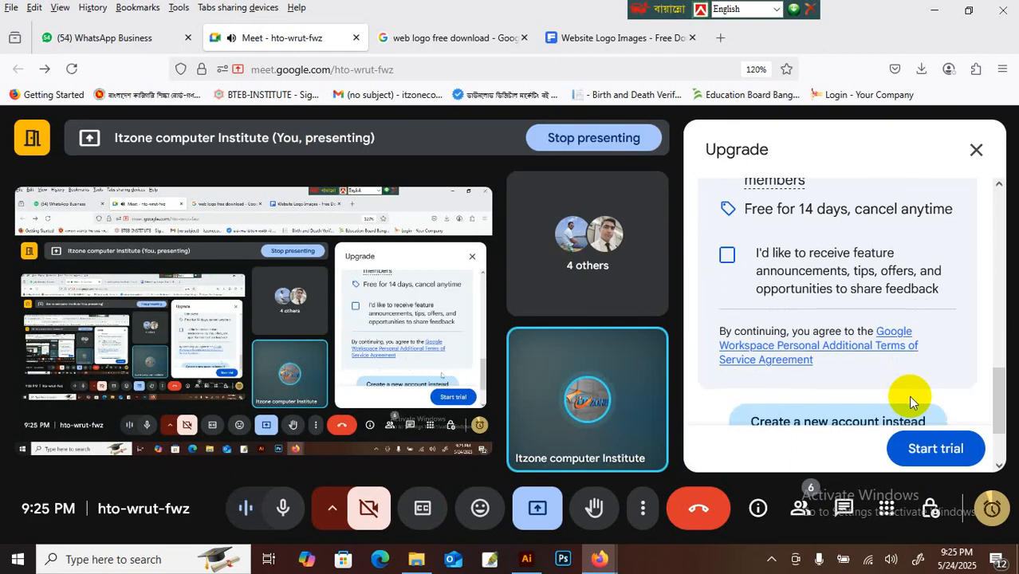
{"action": "scroll", "coordinate": [910, 398], "scroll_direction": "down", "scroll_amount": 2}
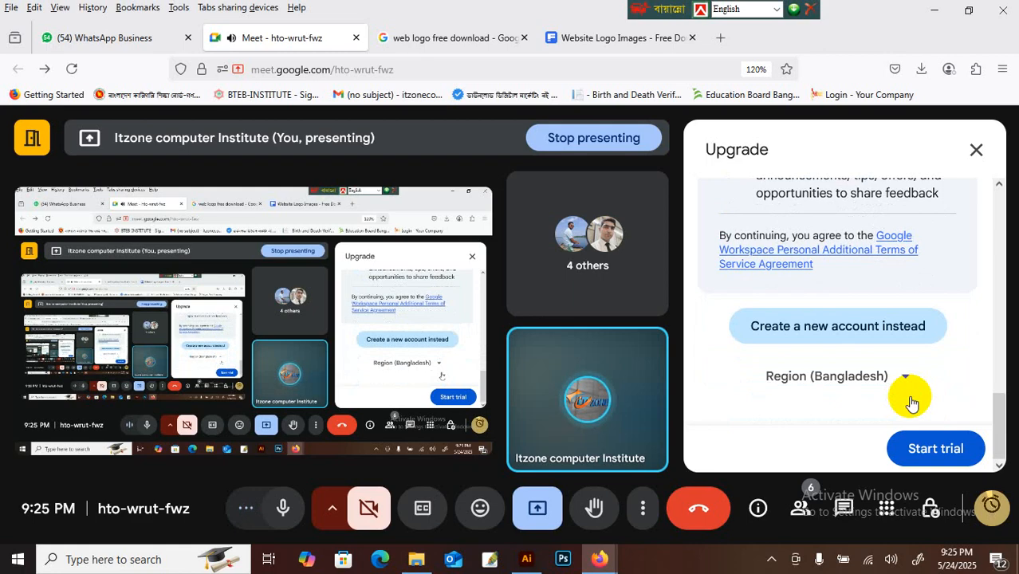
{"action": "scroll", "coordinate": [910, 398], "scroll_direction": "up", "scroll_amount": 8}
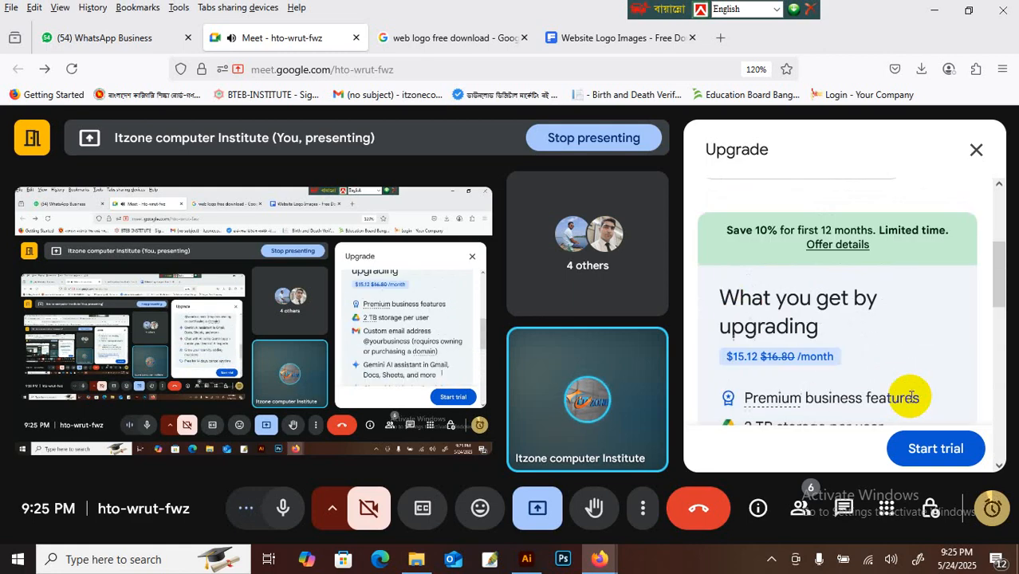
{"action": "left_click", "coordinate": [976, 150]}
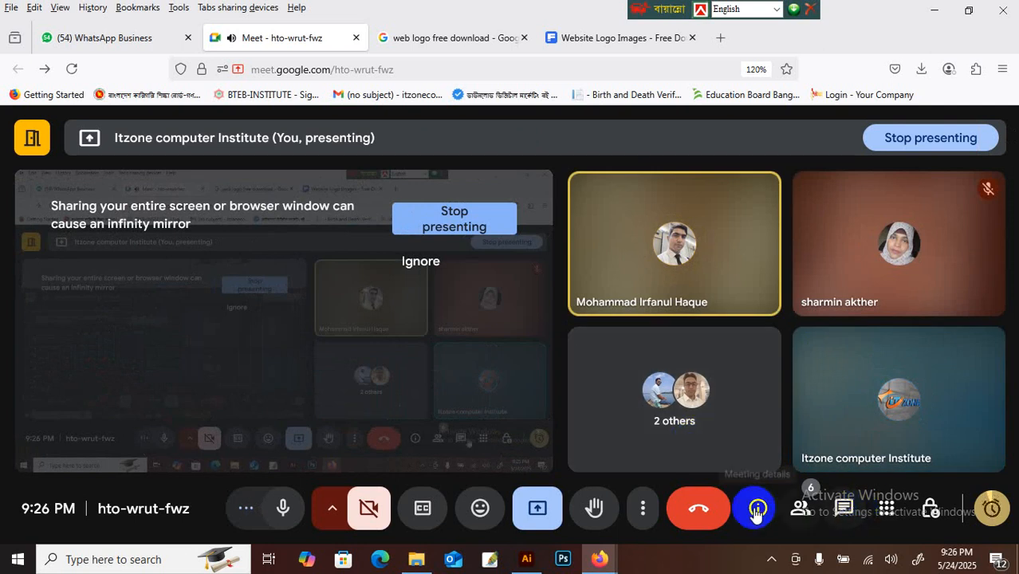
{"action": "left_click", "coordinate": [936, 11]}
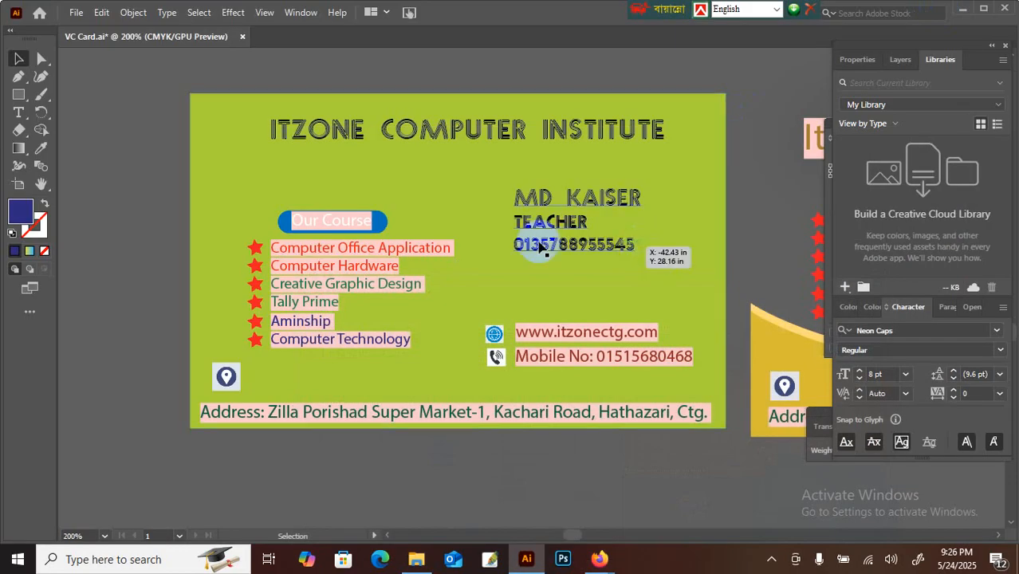
{"action": "left_click", "coordinate": [567, 207]}
{"action": "left_click", "coordinate": [20, 114]}
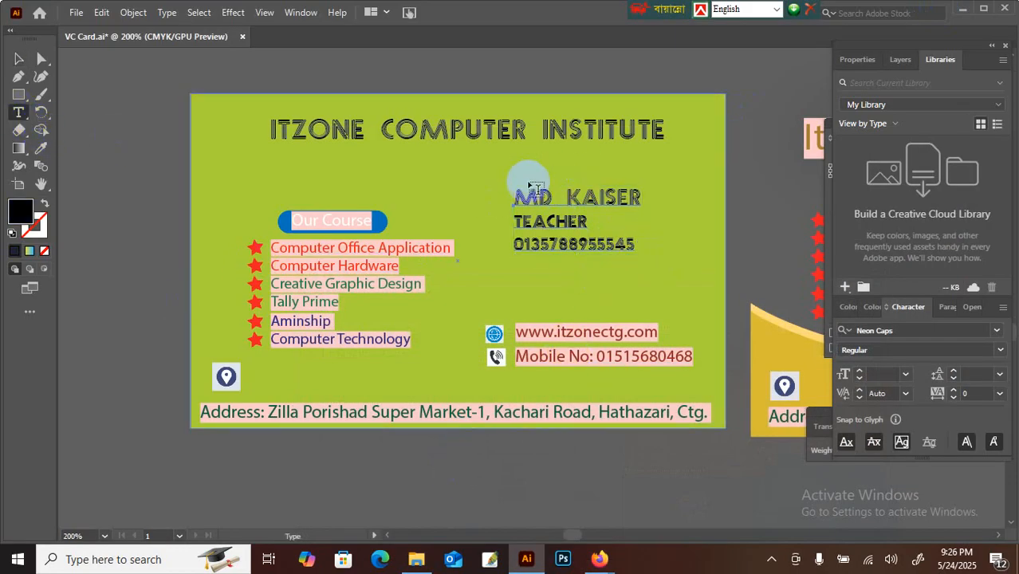
{"action": "left_click", "coordinate": [518, 195]}
{"action": "left_click_drag", "start_coordinate": [518, 195], "coordinate": [682, 200]}
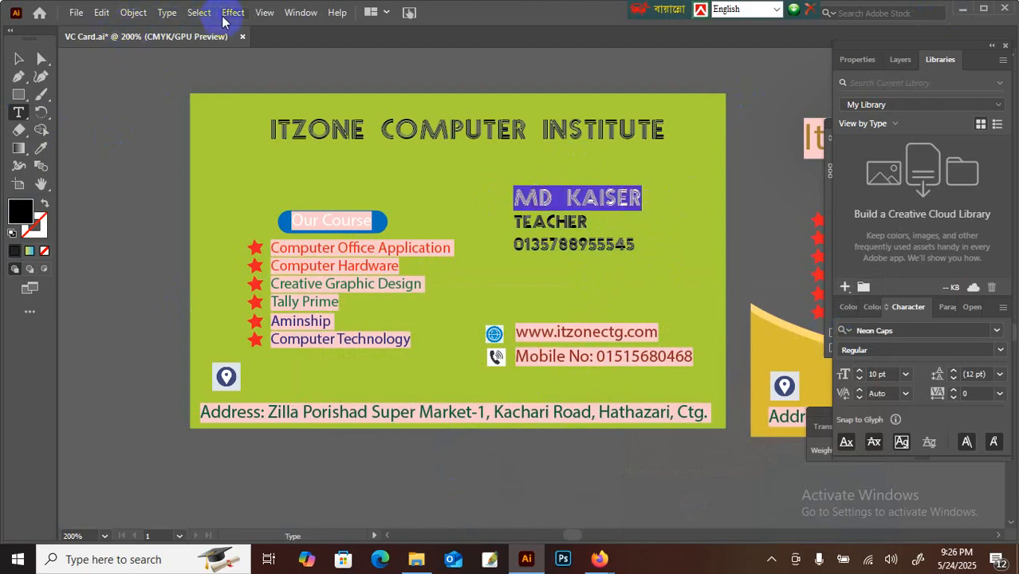
{"action": "double_click", "coordinate": [22, 215]}
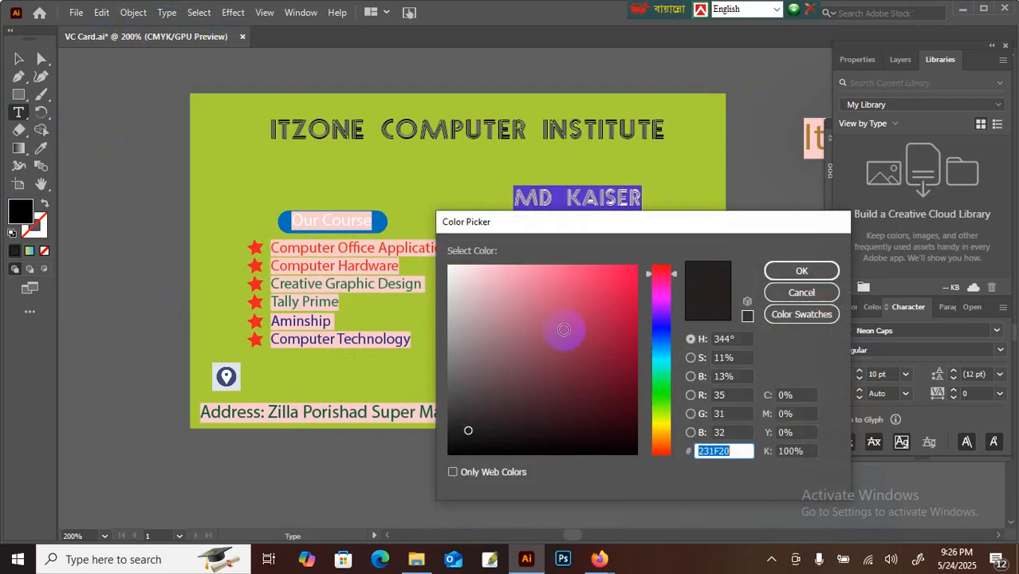
{"action": "left_click", "coordinate": [663, 397]}
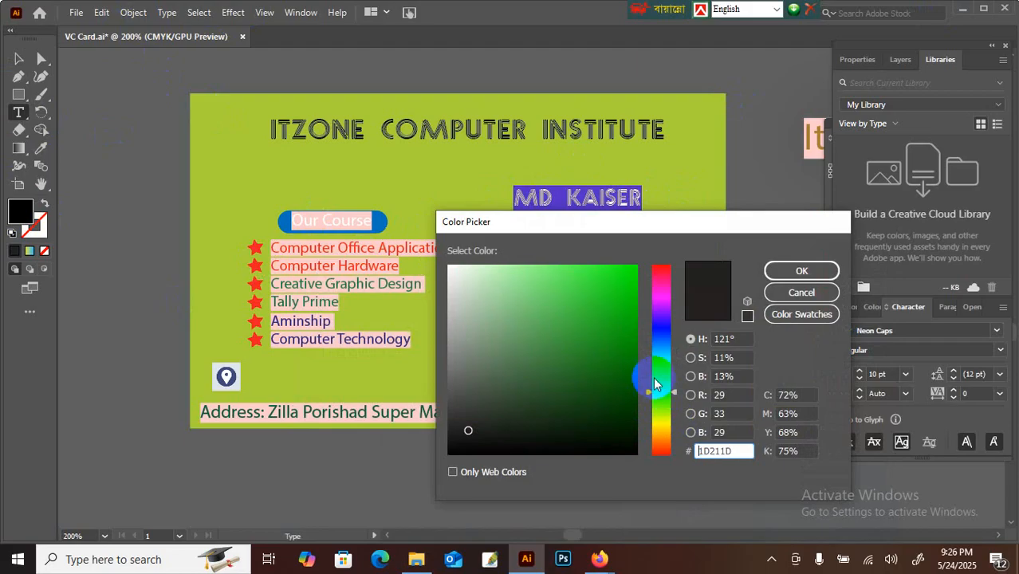
{"action": "left_click", "coordinate": [621, 387]}
{"action": "left_click", "coordinate": [770, 270]}
{"action": "left_click", "coordinate": [724, 192]}
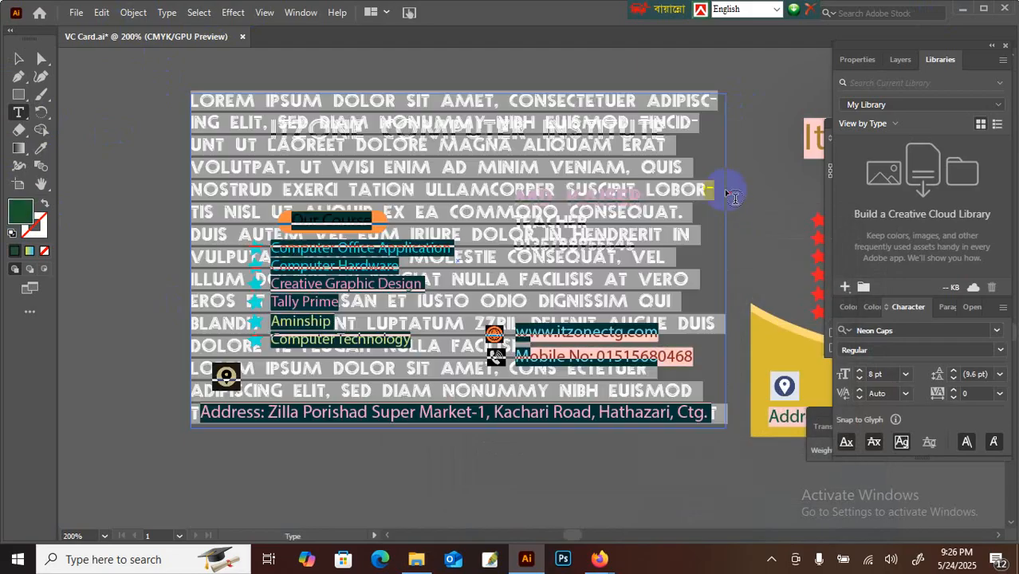
{"action": "key", "text": "ctrl+z"}
Step: Color the TEACHER line and phone number dark navy #090156
{"action": "left_click", "coordinate": [232, 209]}
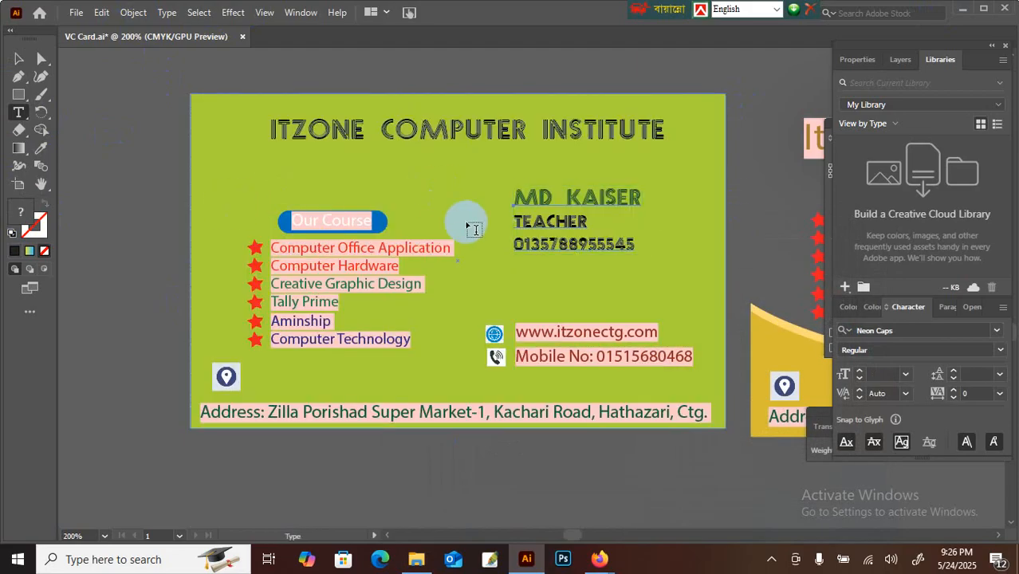
{"action": "left_click_drag", "start_coordinate": [515, 225], "coordinate": [648, 250]}
{"action": "left_click", "coordinate": [21, 210]}
{"action": "double_click", "coordinate": [22, 209]}
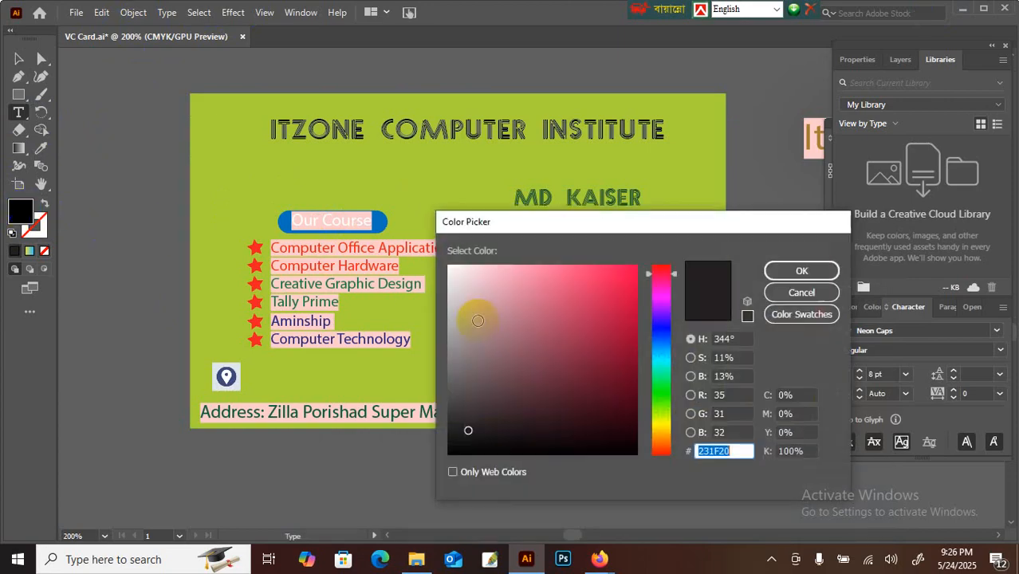
{"action": "left_click_drag", "start_coordinate": [666, 428], "coordinate": [668, 330]}
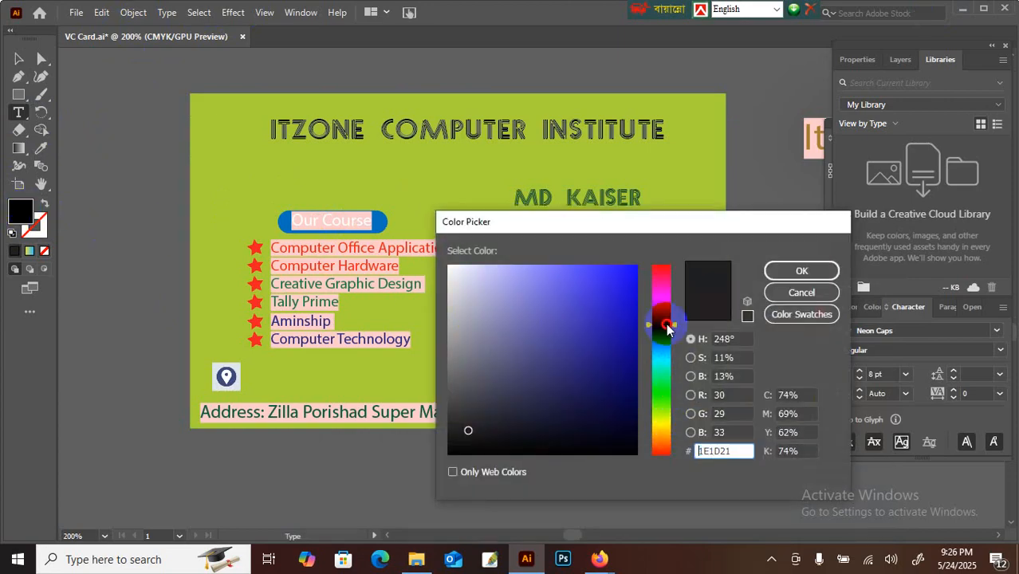
{"action": "left_click", "coordinate": [632, 376]}
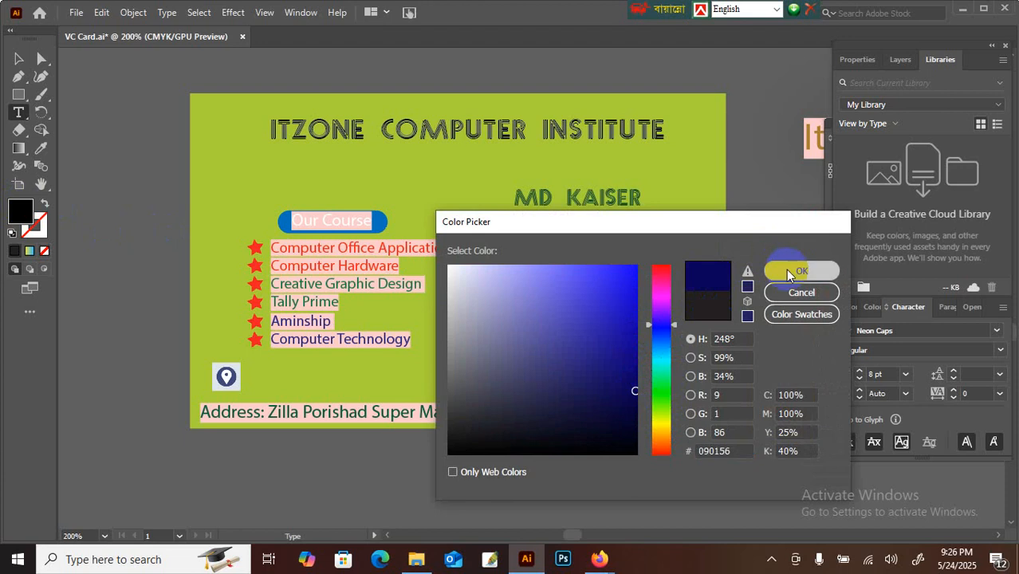
{"action": "left_click", "coordinate": [796, 271]}
{"action": "left_click", "coordinate": [336, 164]}
{"action": "left_click", "coordinate": [63, 103]}
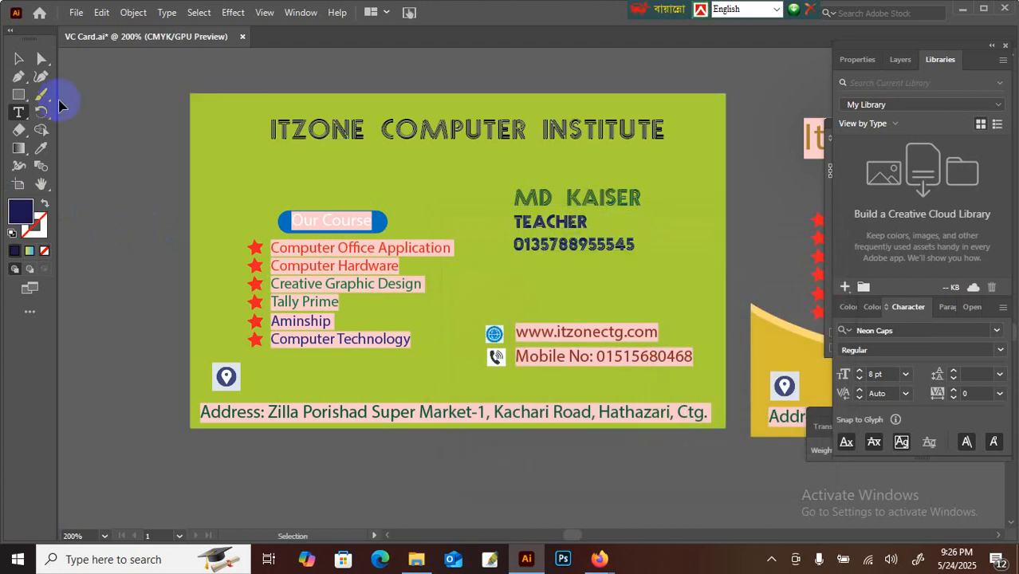
{"action": "key", "text": "ctrl+equal"}
{"action": "key", "text": "ctrl+equal"}
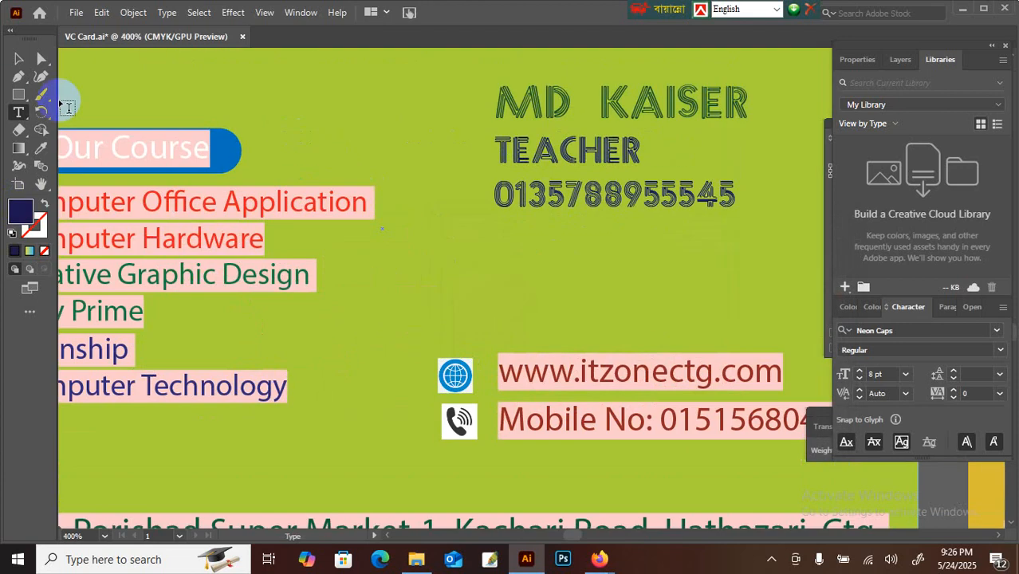
{"action": "left_click", "coordinate": [40, 184]}
{"action": "left_click_drag", "start_coordinate": [307, 171], "coordinate": [432, 352]}
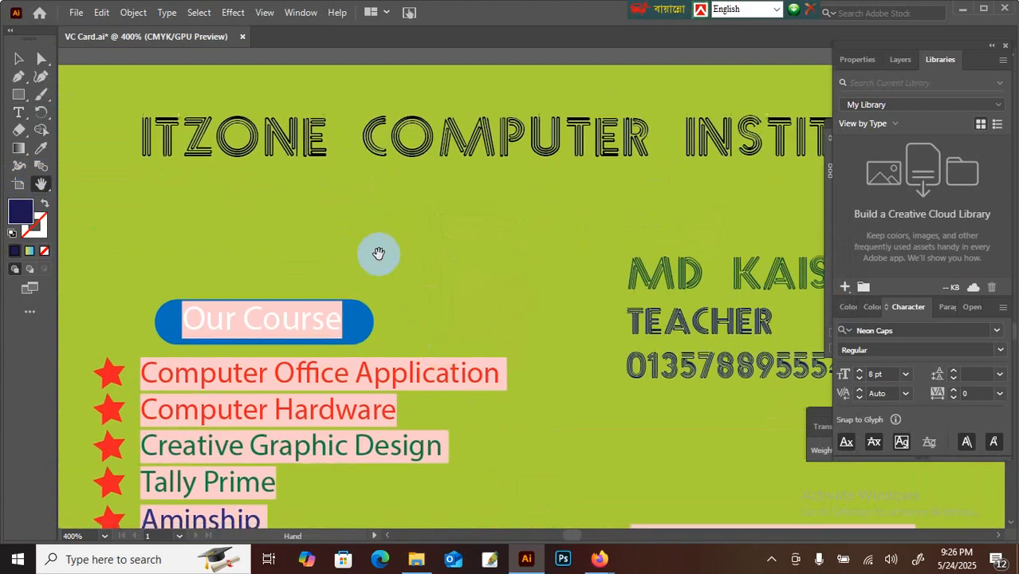
Step: Select the full Our Course label text with the Type tool
{"action": "left_click", "coordinate": [18, 112]}
{"action": "left_click", "coordinate": [189, 322]}
{"action": "left_click_drag", "start_coordinate": [189, 322], "coordinate": [315, 305]}
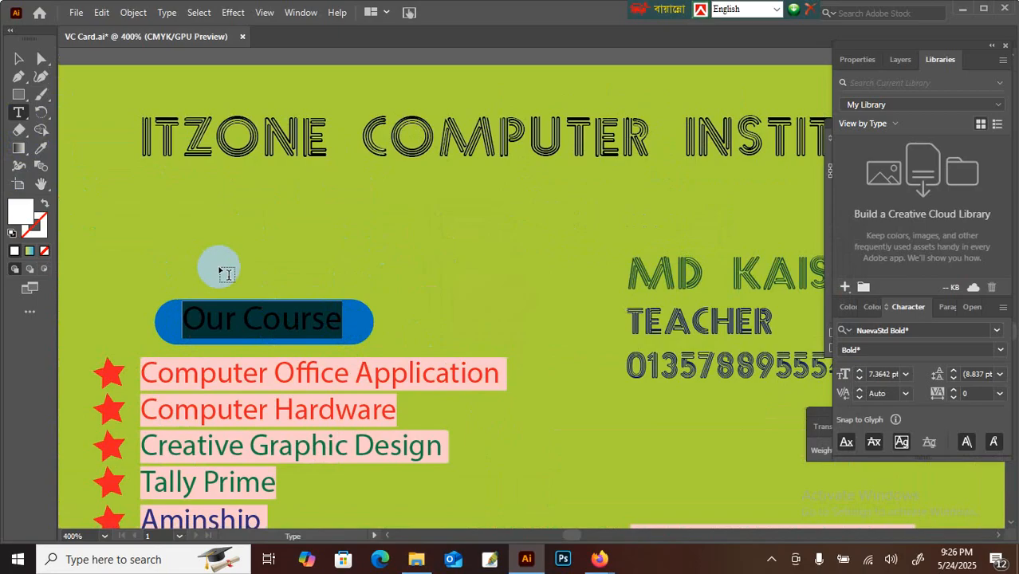
{"action": "left_click", "coordinate": [221, 323]}
{"action": "left_click_drag", "start_coordinate": [188, 320], "coordinate": [336, 319]}
{"action": "left_click", "coordinate": [245, 317]}
{"action": "left_click", "coordinate": [19, 112]}
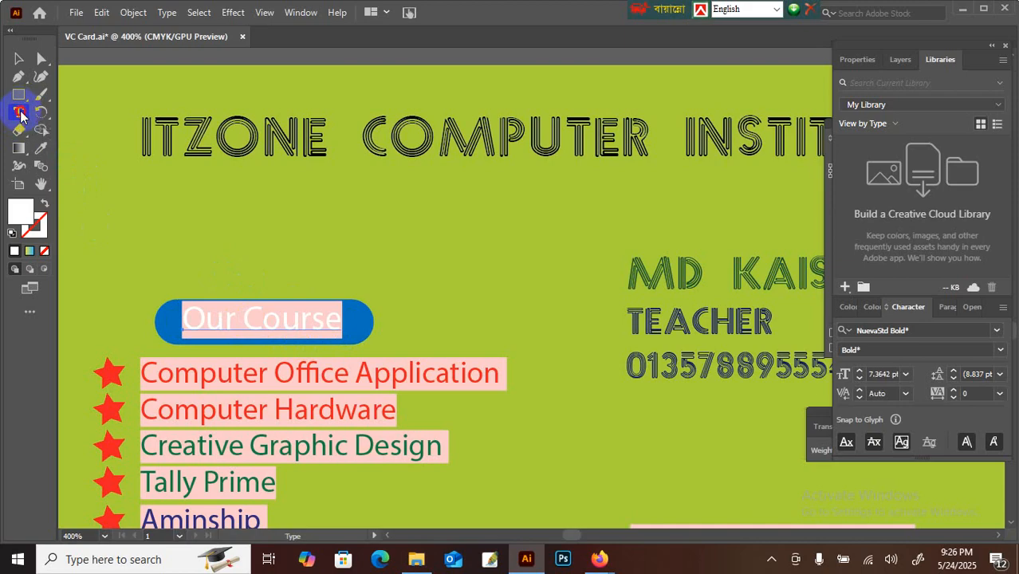
{"action": "left_click", "coordinate": [188, 323]}
{"action": "left_click_drag", "start_coordinate": [186, 321], "coordinate": [342, 323]}
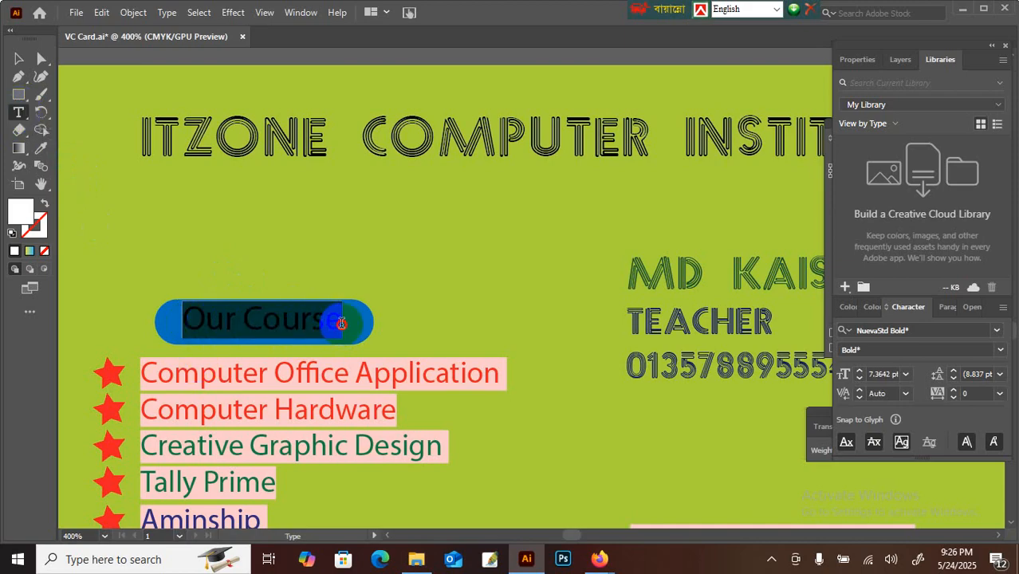
Step: Fill the Our Course text dark navy #050566
{"action": "double_click", "coordinate": [20, 214]}
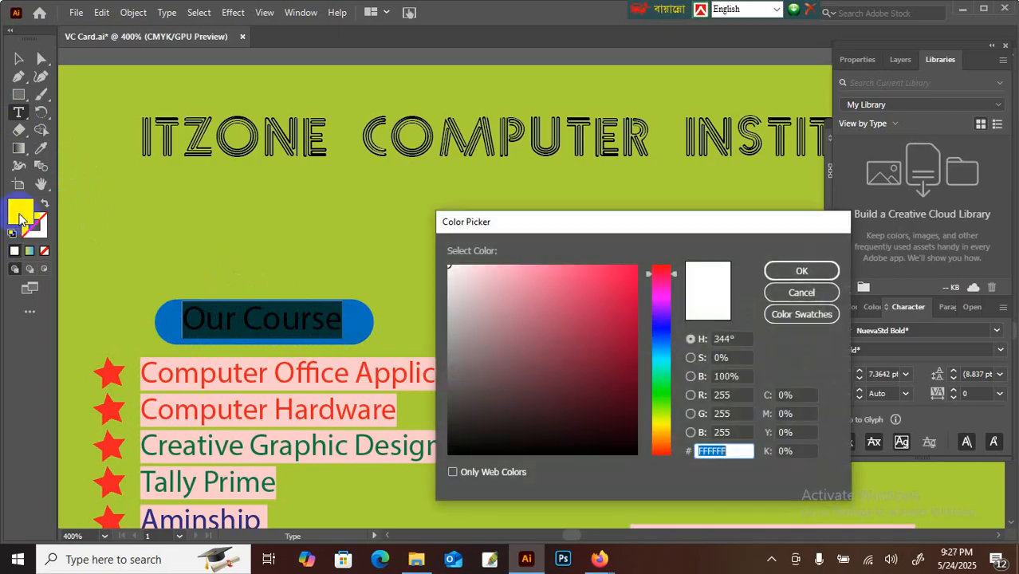
{"action": "left_click", "coordinate": [665, 329]}
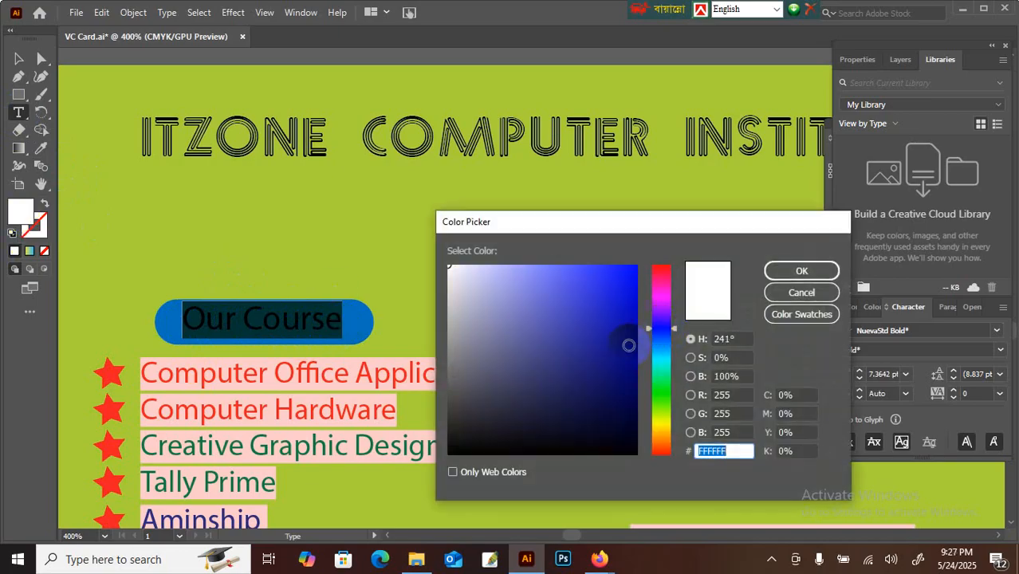
{"action": "left_click", "coordinate": [628, 379]}
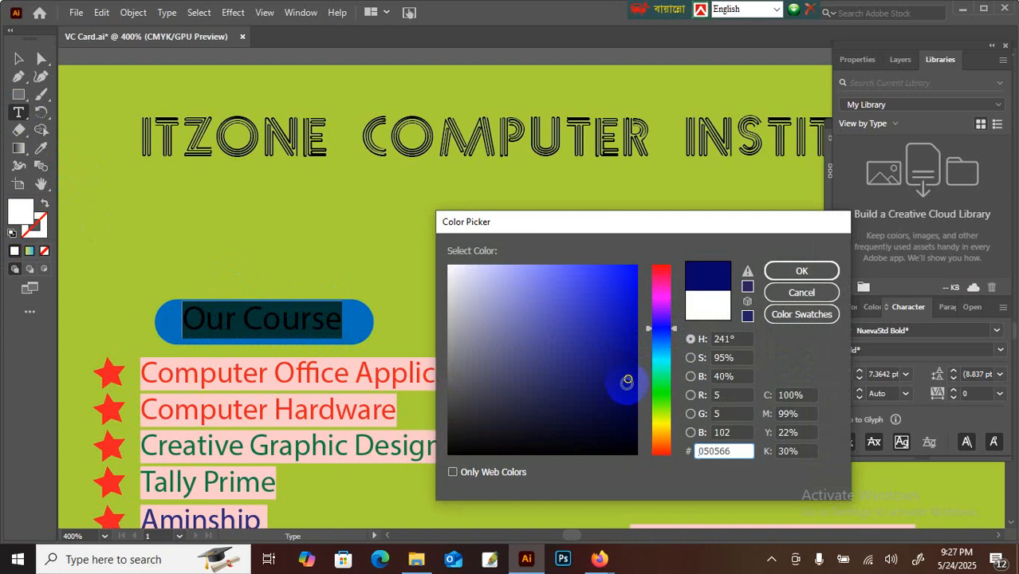
{"action": "left_click", "coordinate": [790, 271]}
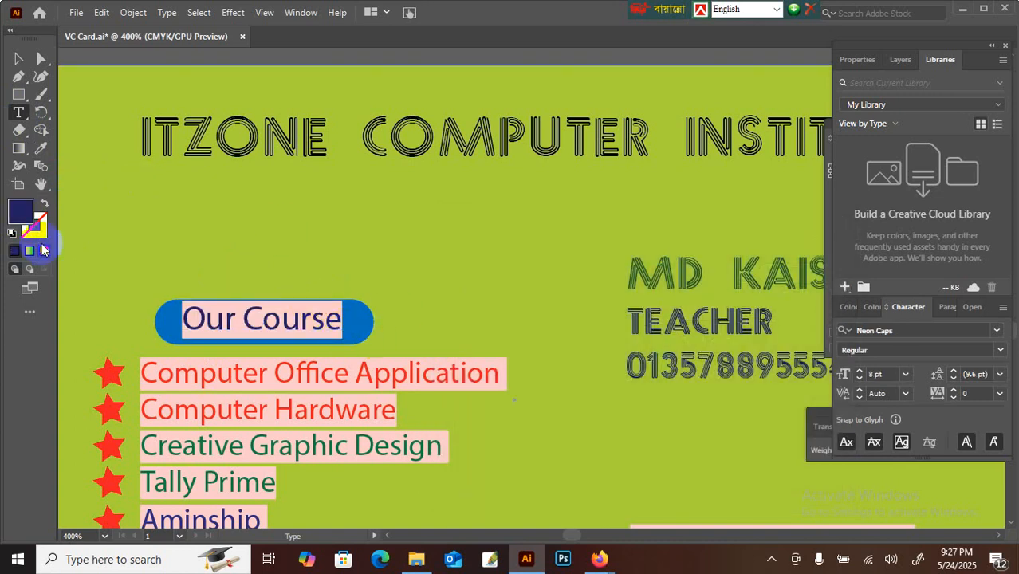
{"action": "key", "text": "ctrl+minus"}
Step: Select the whole ITZONE COMPUTER INSTITUTE heading text with the Type tool
{"action": "left_click", "coordinate": [40, 184]}
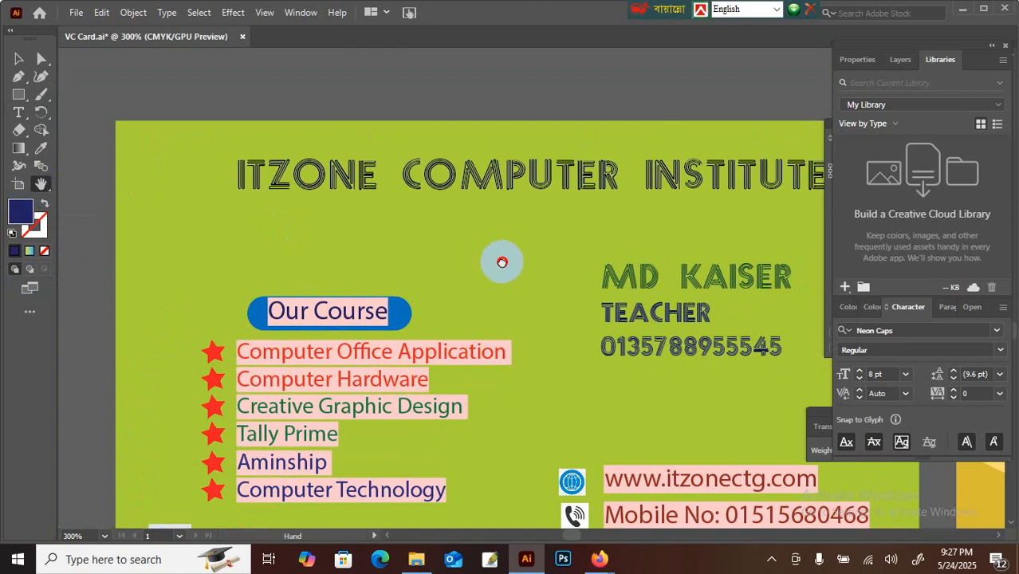
{"action": "left_click_drag", "start_coordinate": [500, 261], "coordinate": [432, 291]}
{"action": "left_click", "coordinate": [20, 113]}
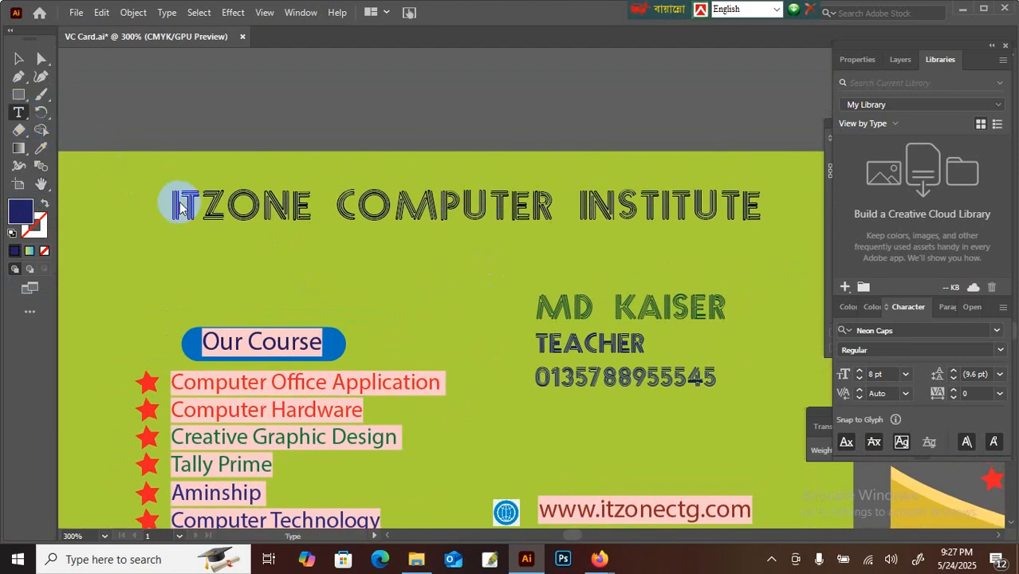
{"action": "left_click_drag", "start_coordinate": [181, 206], "coordinate": [530, 211]}
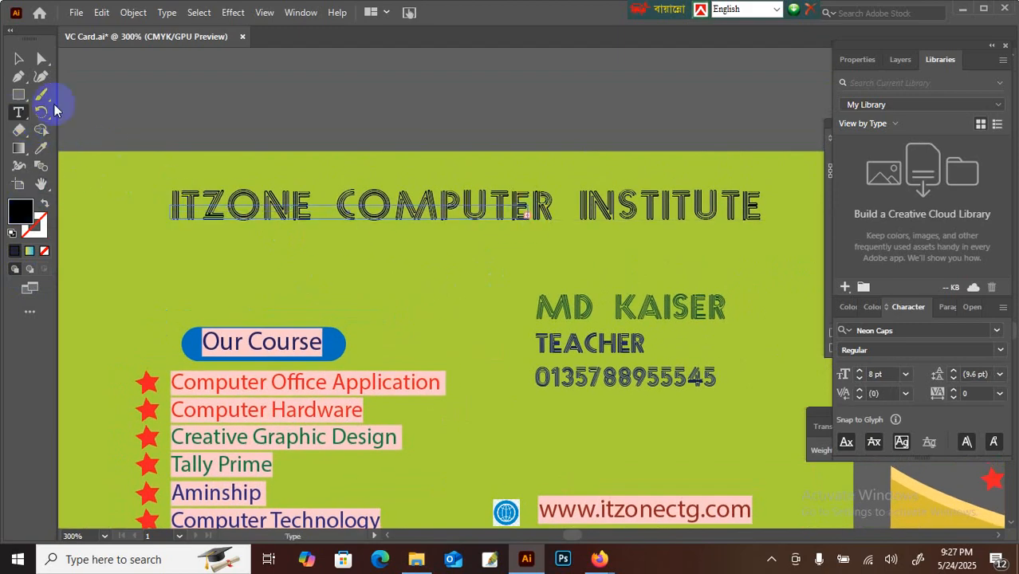
{"action": "left_click", "coordinate": [64, 82]}
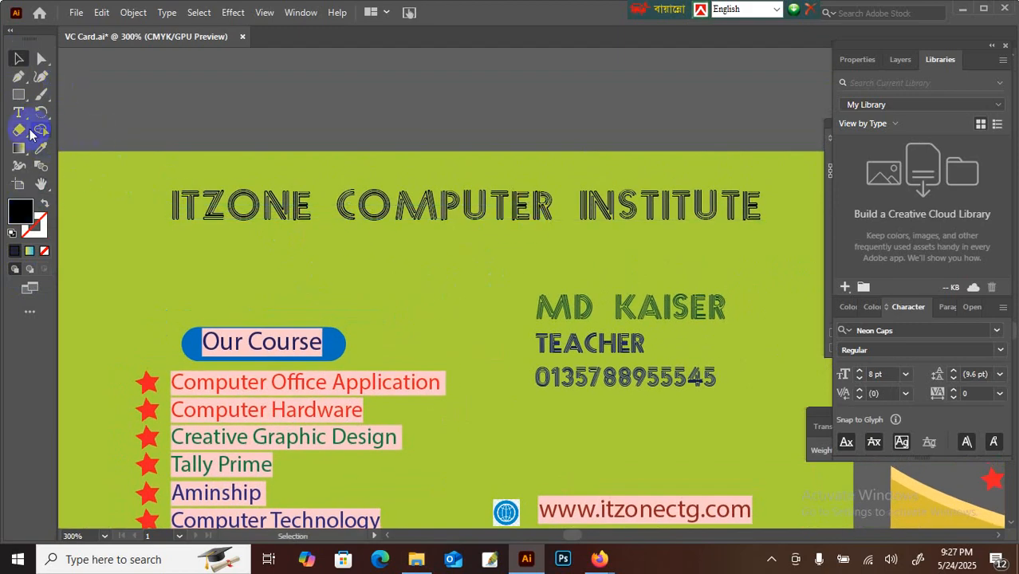
{"action": "left_click_drag", "start_coordinate": [169, 205], "coordinate": [4, 80]}
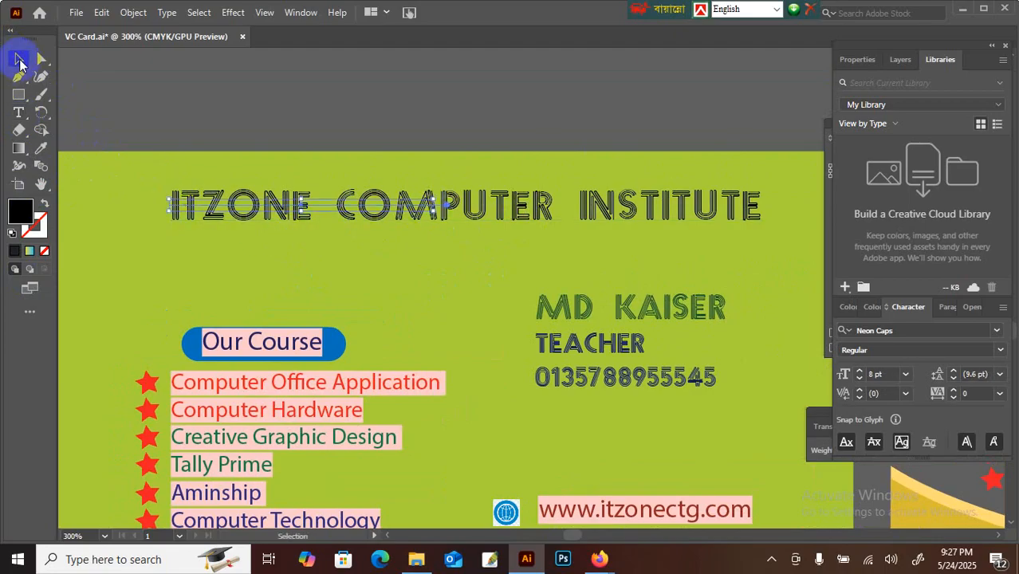
{"action": "left_click", "coordinate": [18, 110]}
{"action": "left_click_drag", "start_coordinate": [184, 199], "coordinate": [762, 198]}
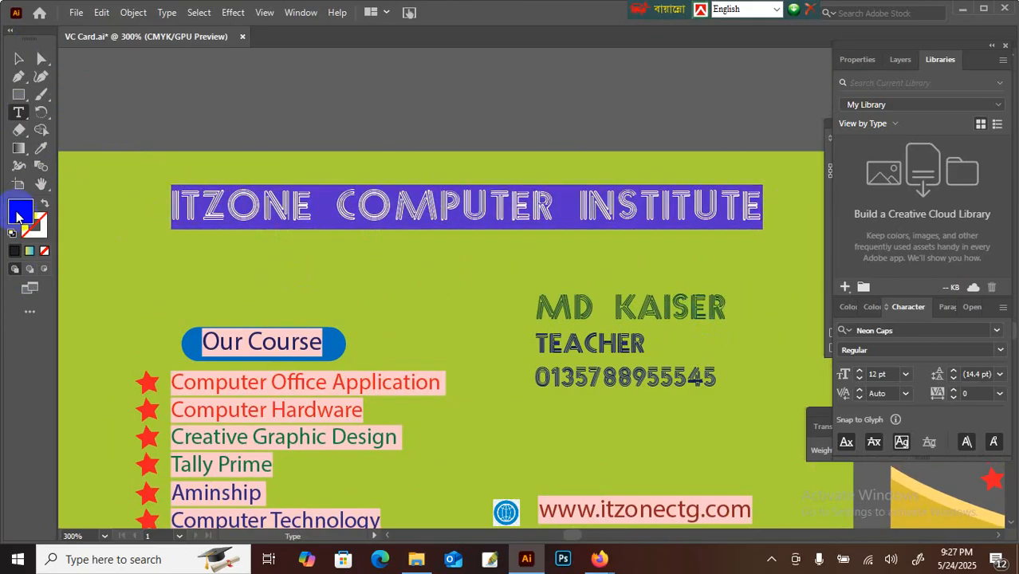
Step: Fill the heading dark blue, then browse the Effect menu
{"action": "double_click", "coordinate": [17, 216]}
{"action": "left_click", "coordinate": [663, 327]}
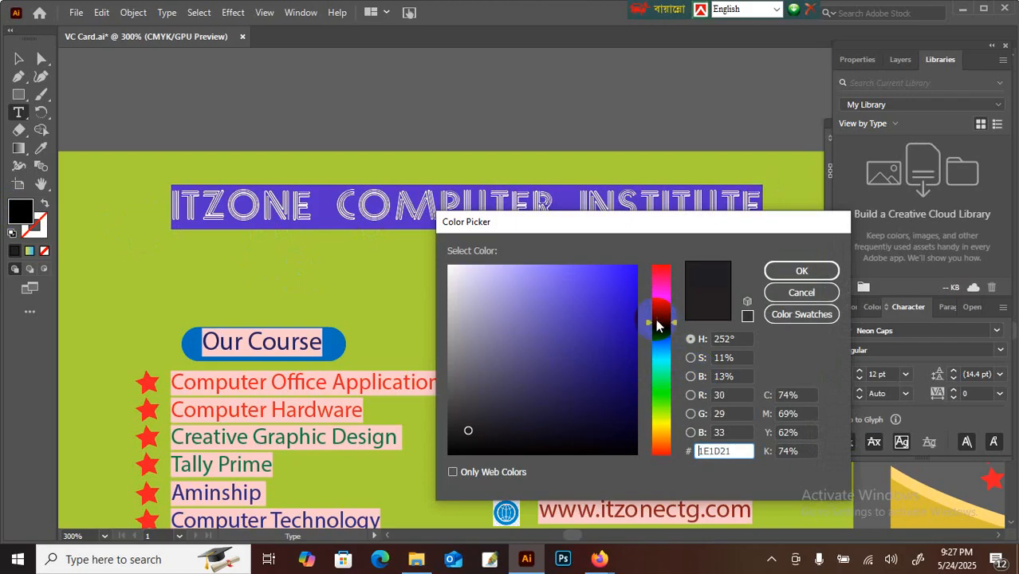
{"action": "left_click", "coordinate": [628, 350]}
{"action": "left_click", "coordinate": [791, 271]}
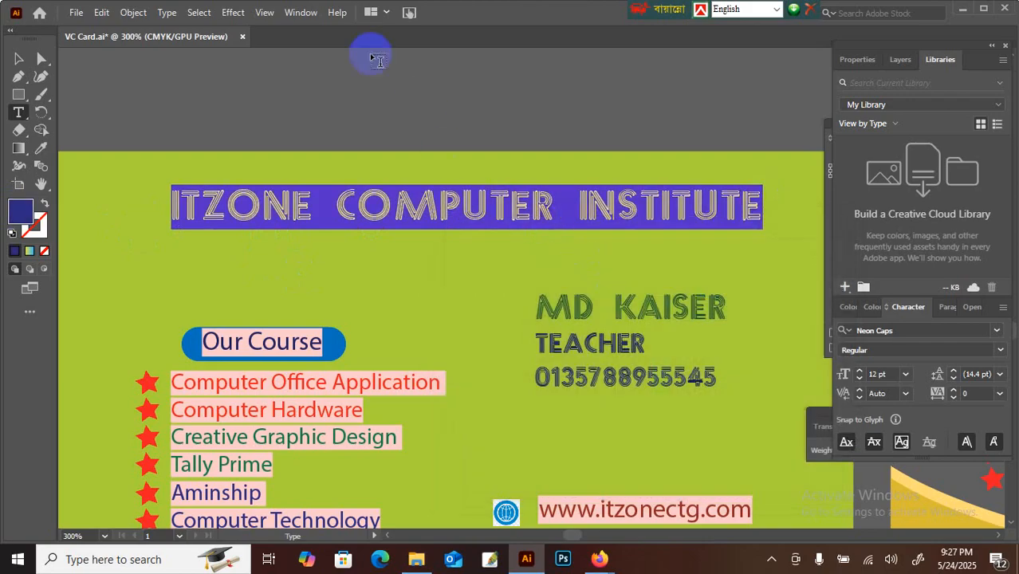
{"action": "left_click", "coordinate": [227, 14]}
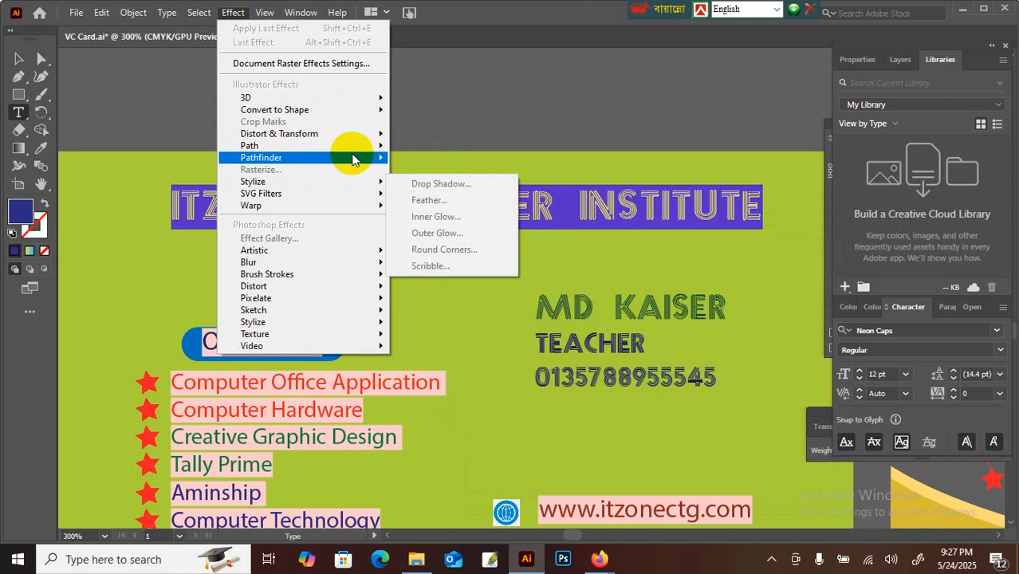
{"action": "mouse_move", "coordinate": [388, 97]}
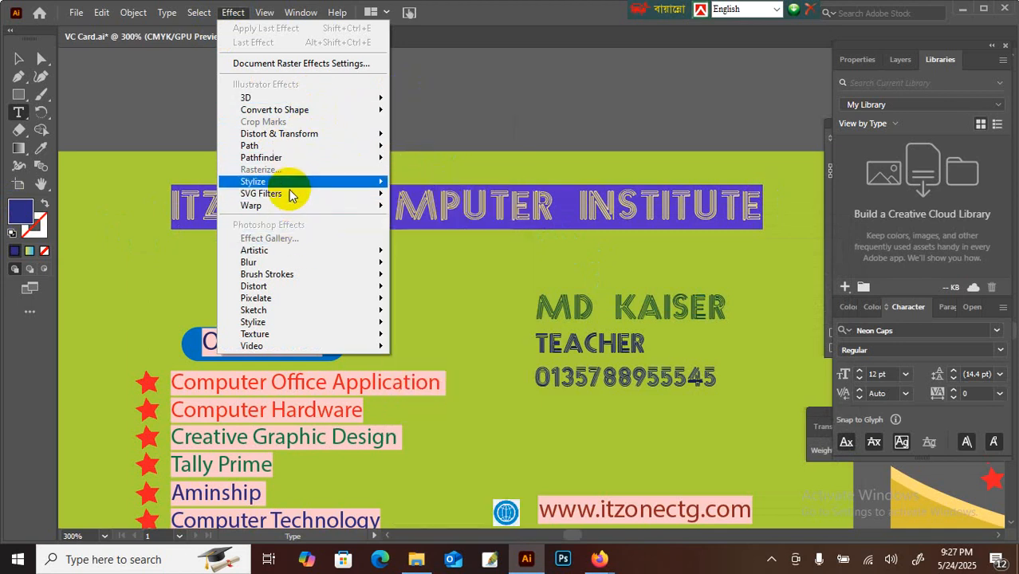
Step: Set the ITZONE headline font to Myriad Pro
{"action": "mouse_move", "coordinate": [371, 184]}
{"action": "left_click", "coordinate": [510, 187]}
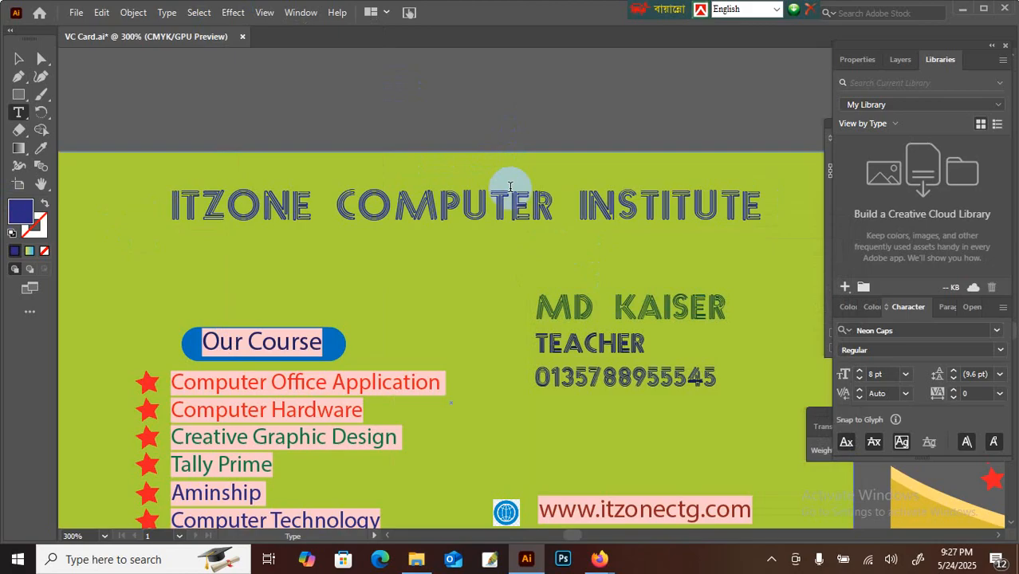
{"action": "triple_click", "coordinate": [475, 215]}
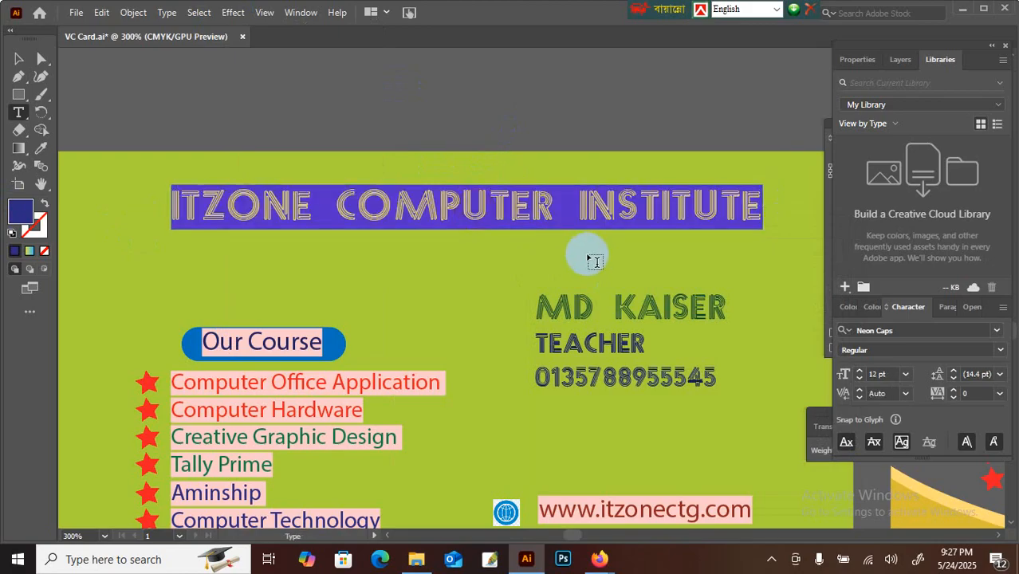
{"action": "left_click", "coordinate": [999, 351]}
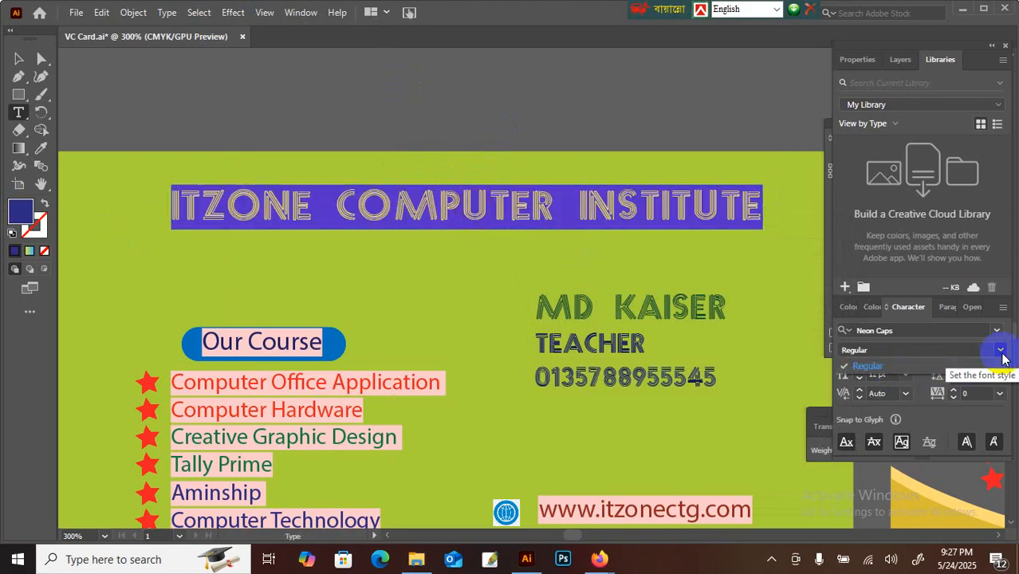
{"action": "left_click", "coordinate": [996, 330]}
{"action": "left_click", "coordinate": [996, 330]}
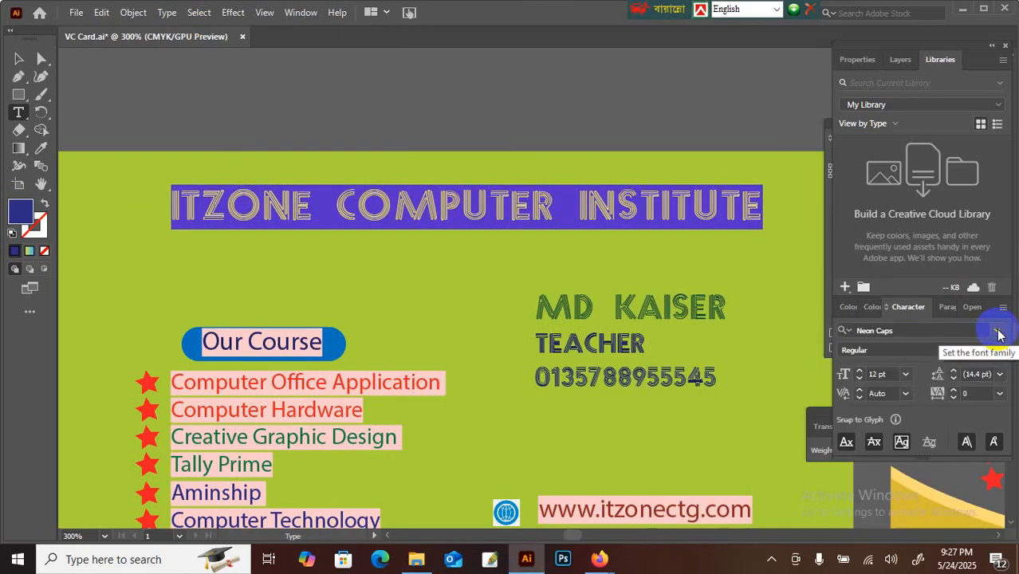
{"action": "left_click", "coordinate": [997, 331]}
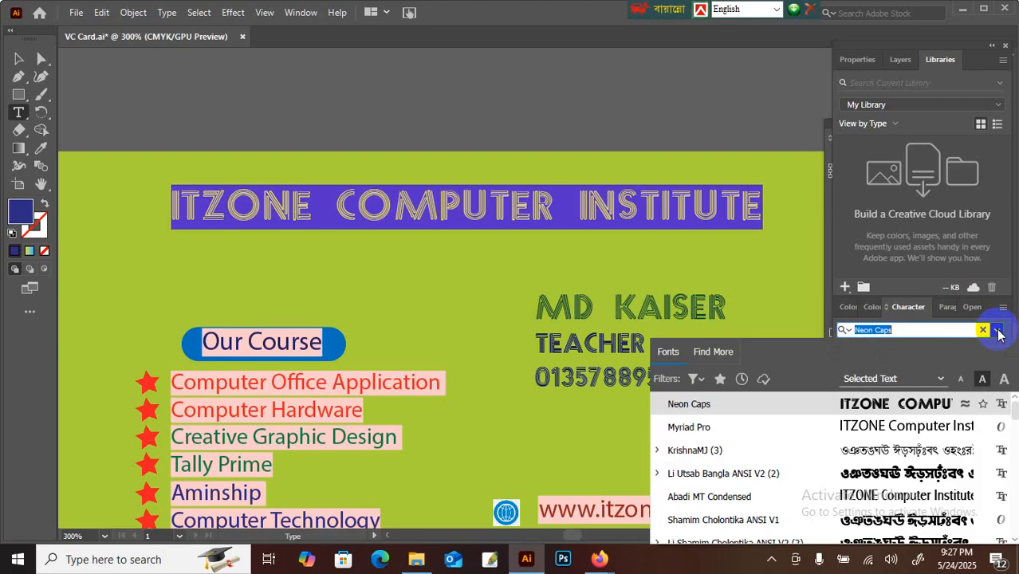
{"action": "left_click", "coordinate": [902, 426]}
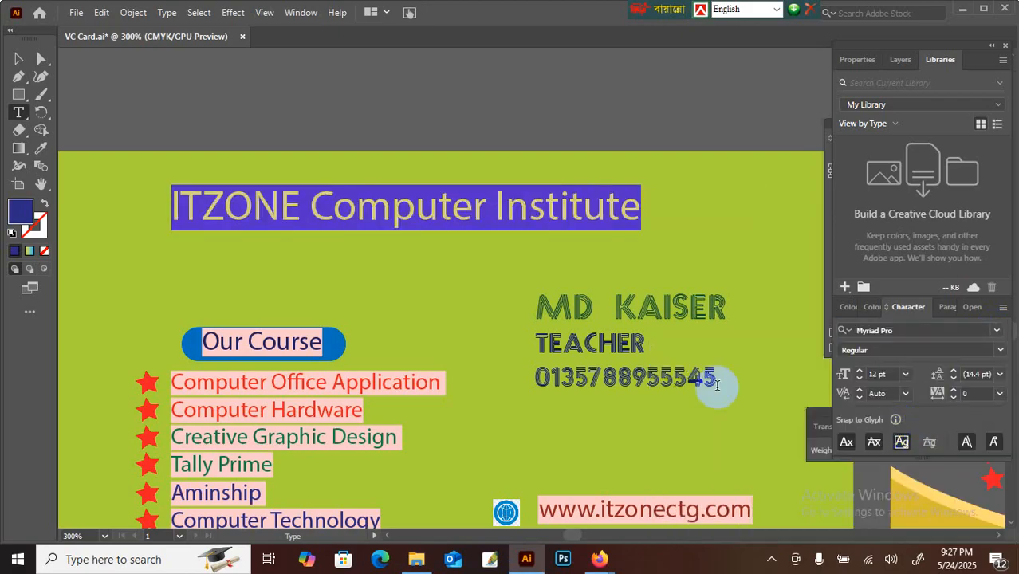
Step: Browse the Effect menu's Stylize and 3D options for the headline without applying any
{"action": "left_click", "coordinate": [234, 14]}
{"action": "mouse_move", "coordinate": [351, 184]}
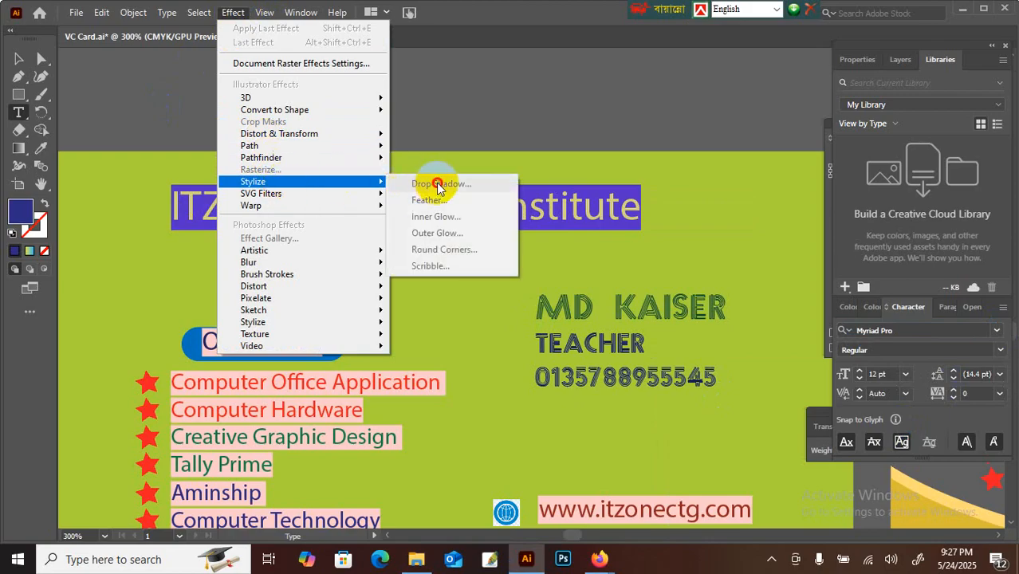
{"action": "left_click", "coordinate": [569, 209]}
{"action": "key", "text": "ctrl+a"}
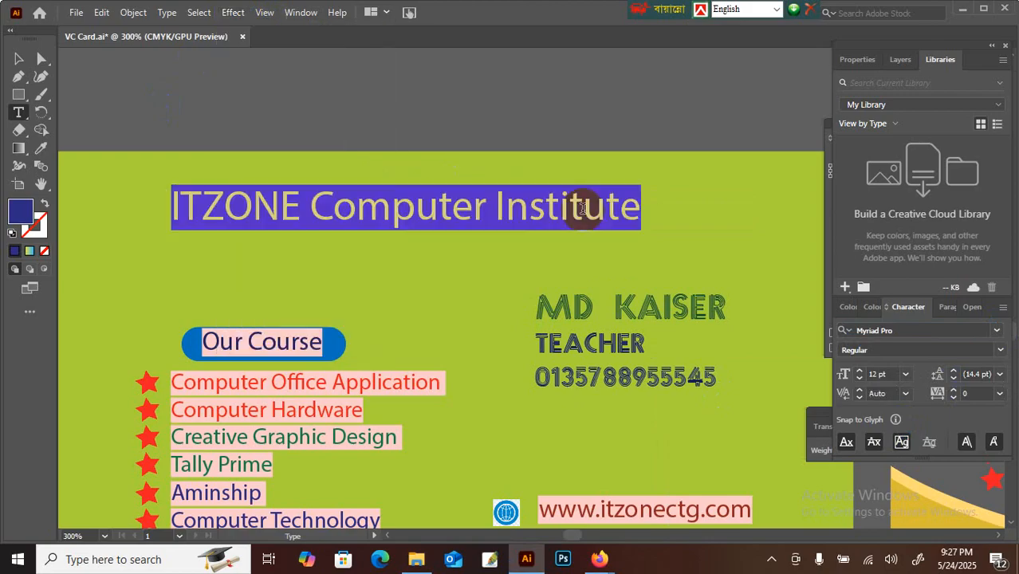
{"action": "key", "text": "ctrl"}
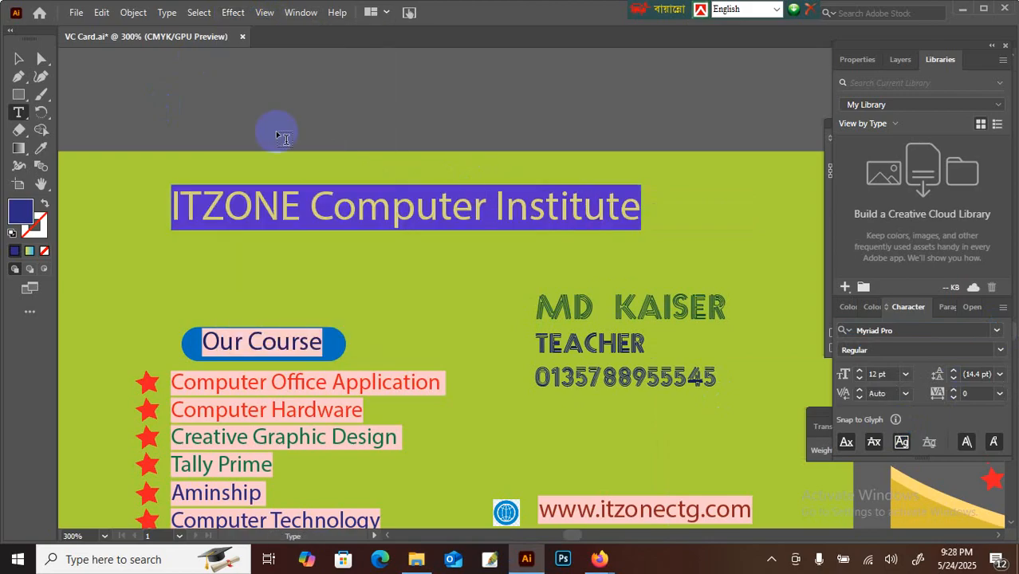
{"action": "left_click", "coordinate": [239, 14]}
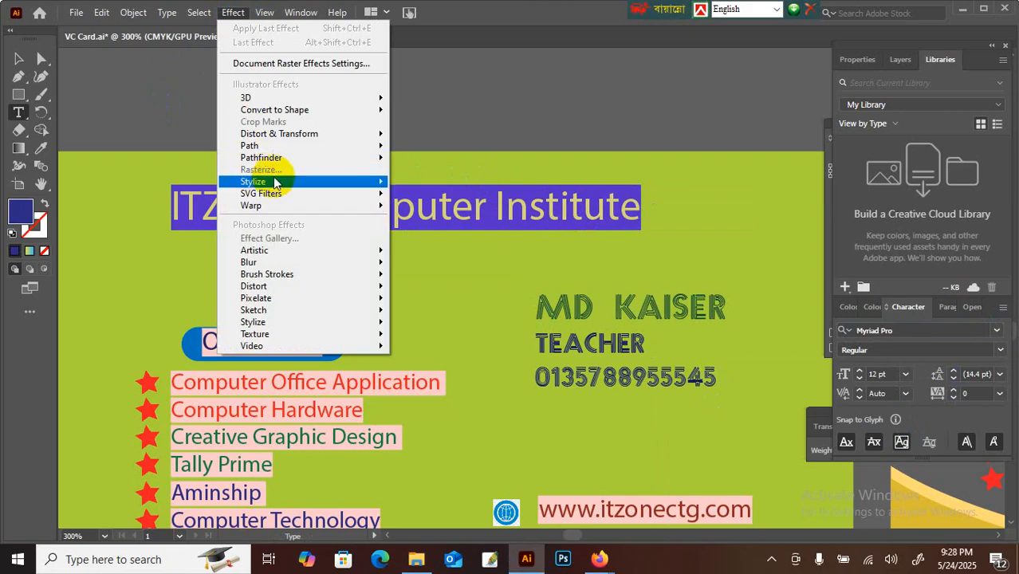
{"action": "mouse_move", "coordinate": [274, 182]}
{"action": "mouse_move", "coordinate": [251, 97]}
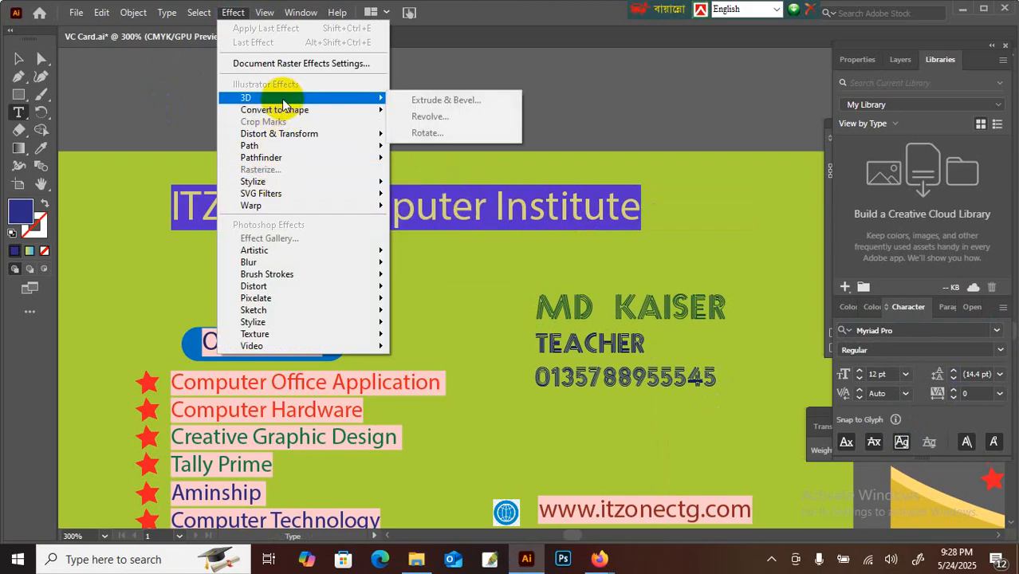
{"action": "left_click", "coordinate": [444, 55]}
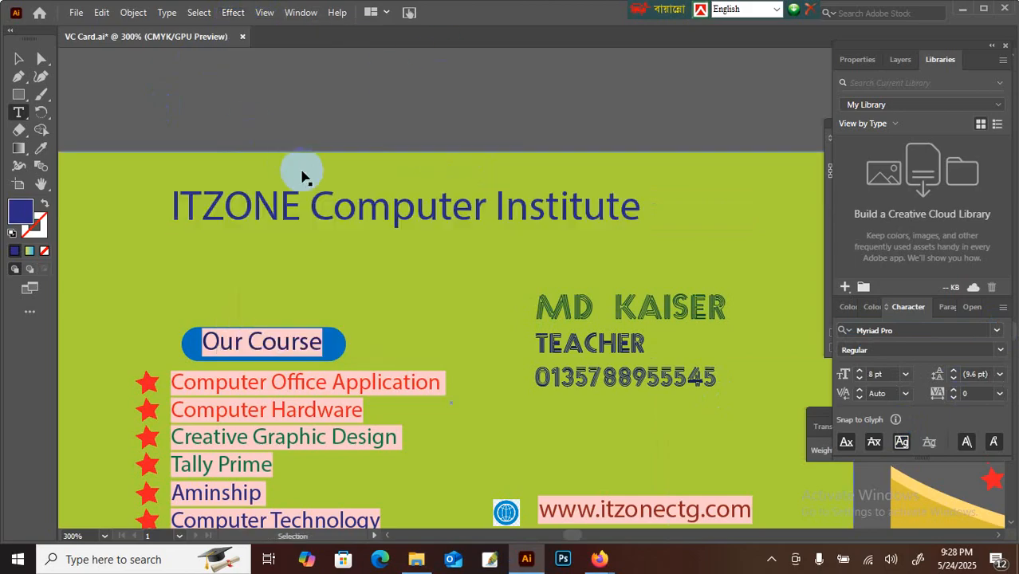
Step: Place a plain copy of the headline above the card
{"action": "key", "text": "ctrl+minus"}
{"action": "left_click", "coordinate": [20, 58]}
{"action": "left_click_drag", "start_coordinate": [451, 237], "coordinate": [477, 158]}
{"action": "left_click", "coordinate": [451, 116]}
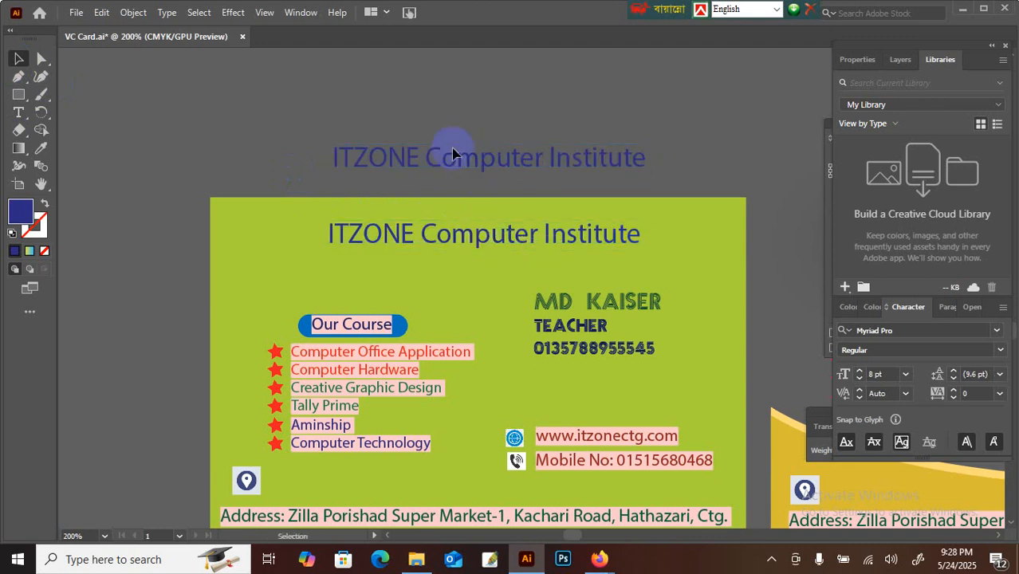
{"action": "left_click", "coordinate": [468, 235]}
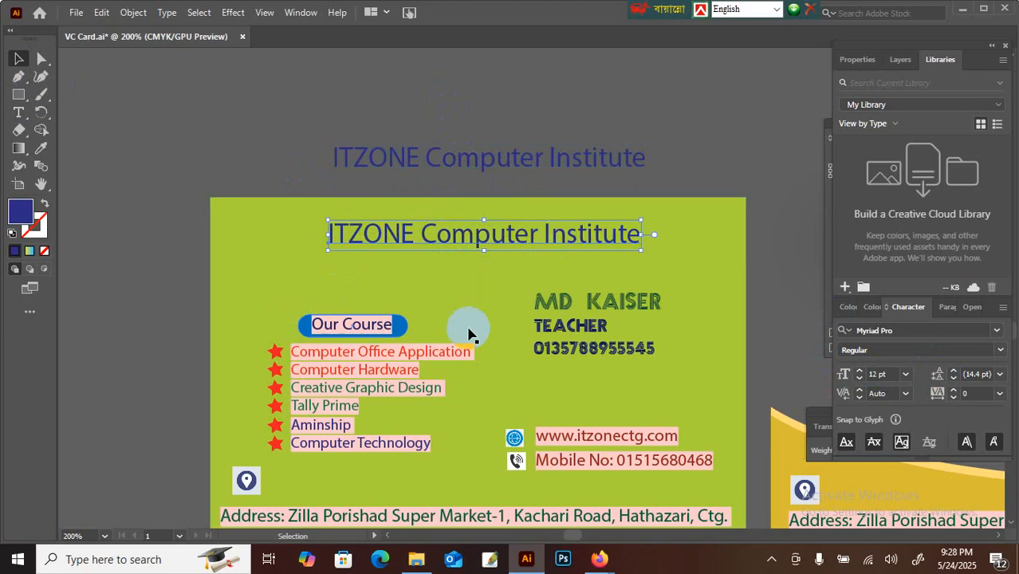
Step: Give the on-card headline a 2 pt blue stroke
{"action": "left_click", "coordinate": [811, 428]}
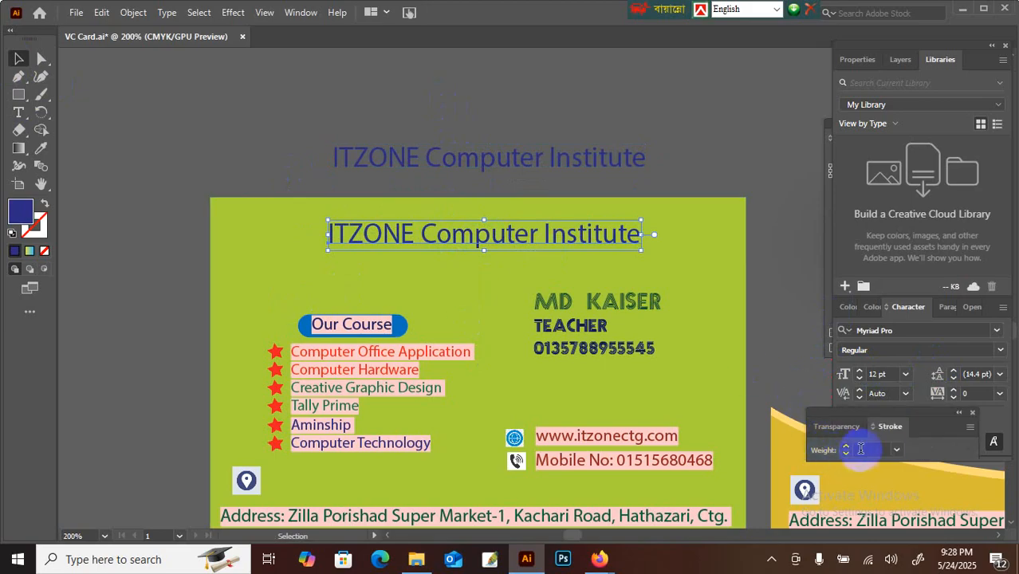
{"action": "scroll", "coordinate": [864, 449], "scroll_direction": "up", "scroll_amount": 3}
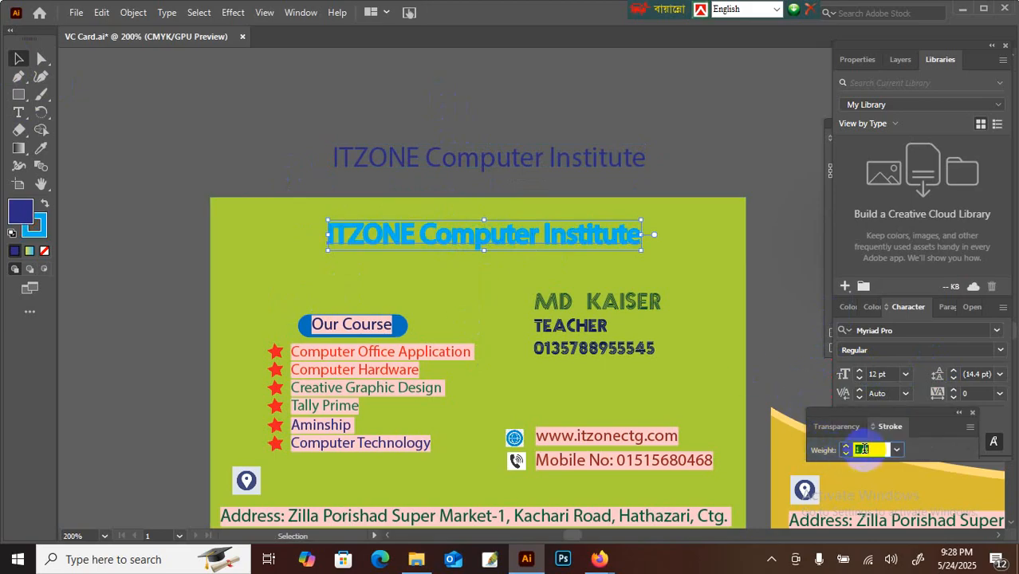
{"action": "scroll", "coordinate": [861, 448], "scroll_direction": "up", "scroll_amount": 4}
{"action": "left_click", "coordinate": [757, 183]}
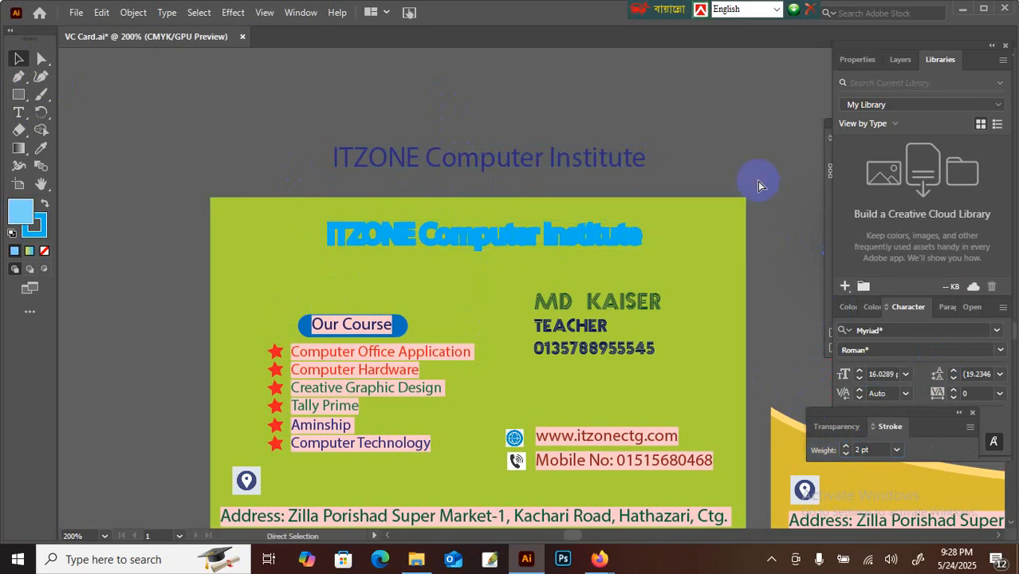
{"action": "key", "text": "ctrl+="}
{"action": "left_click", "coordinate": [42, 185]}
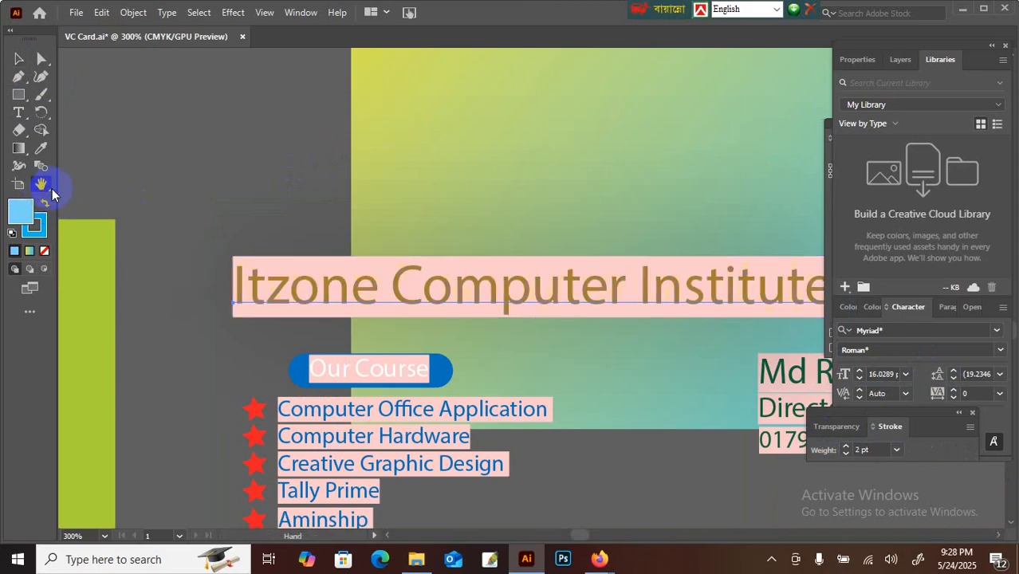
{"action": "left_click_drag", "start_coordinate": [64, 199], "coordinate": [529, 268]}
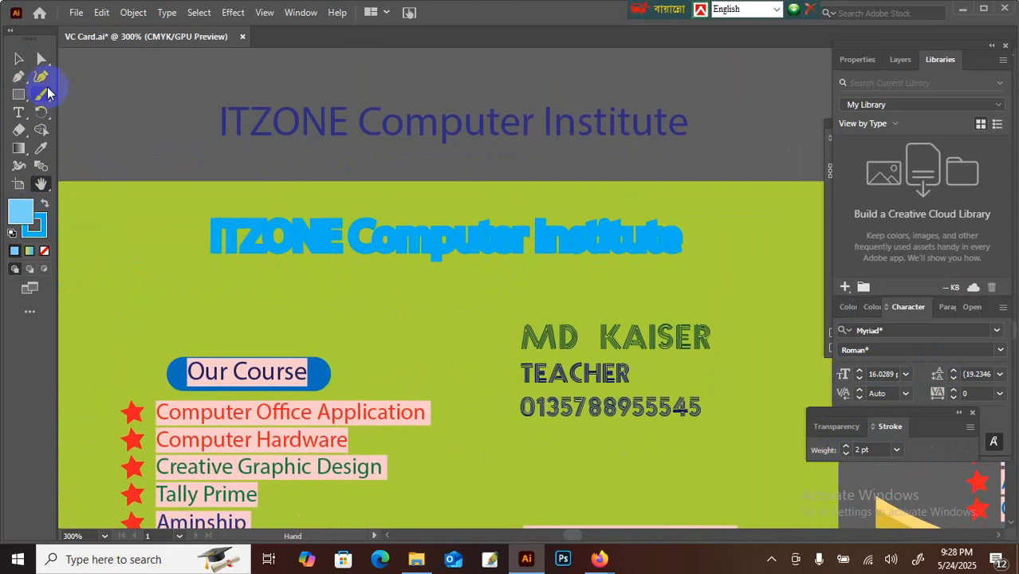
{"action": "key", "text": "v"}
{"action": "left_click", "coordinate": [401, 136]}
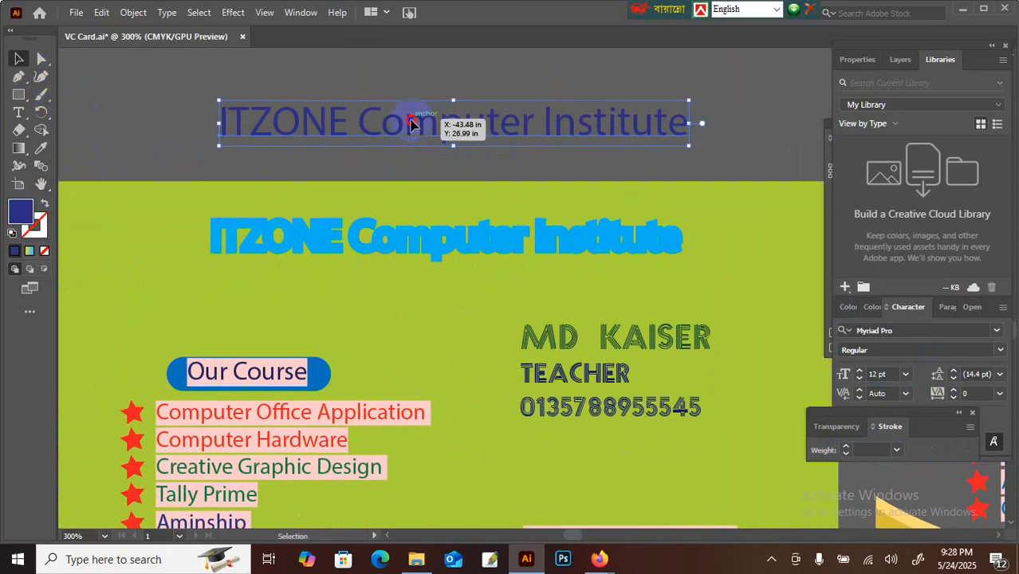
Step: Overlay the plain headline copy onto the stroked headline
{"action": "left_click_drag", "start_coordinate": [410, 124], "coordinate": [404, 236]}
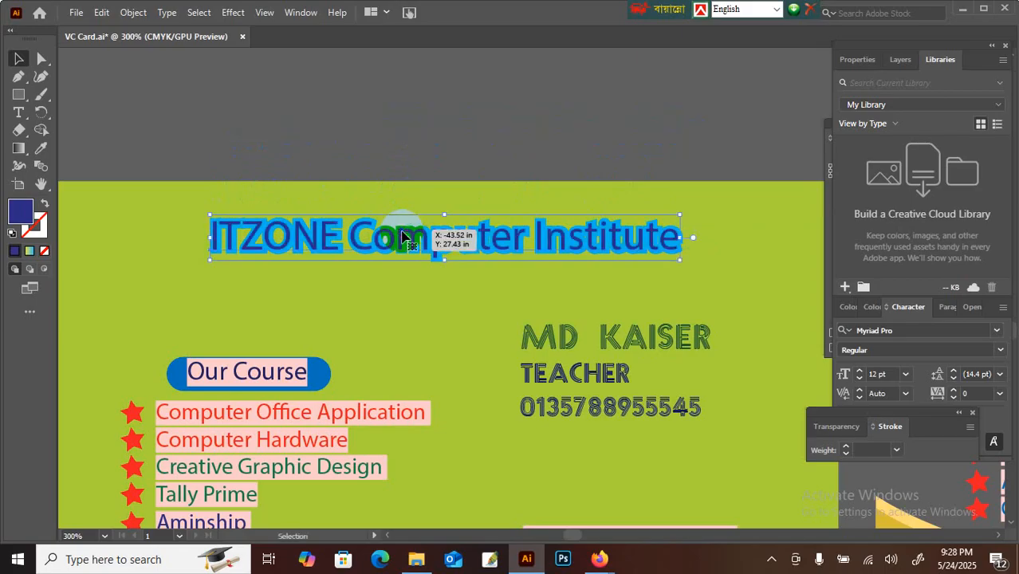
{"action": "left_click", "coordinate": [477, 127]}
{"action": "key", "text": "ctrl+minus"}
{"action": "key", "text": "ctrl+minus"}
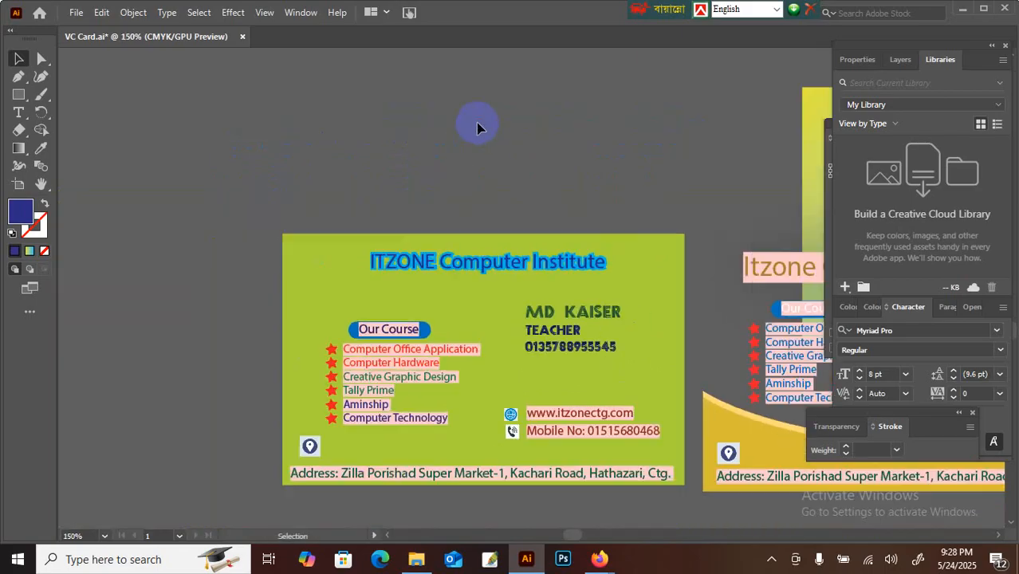
{"action": "left_click_drag", "start_coordinate": [172, 228], "coordinate": [124, 153]}
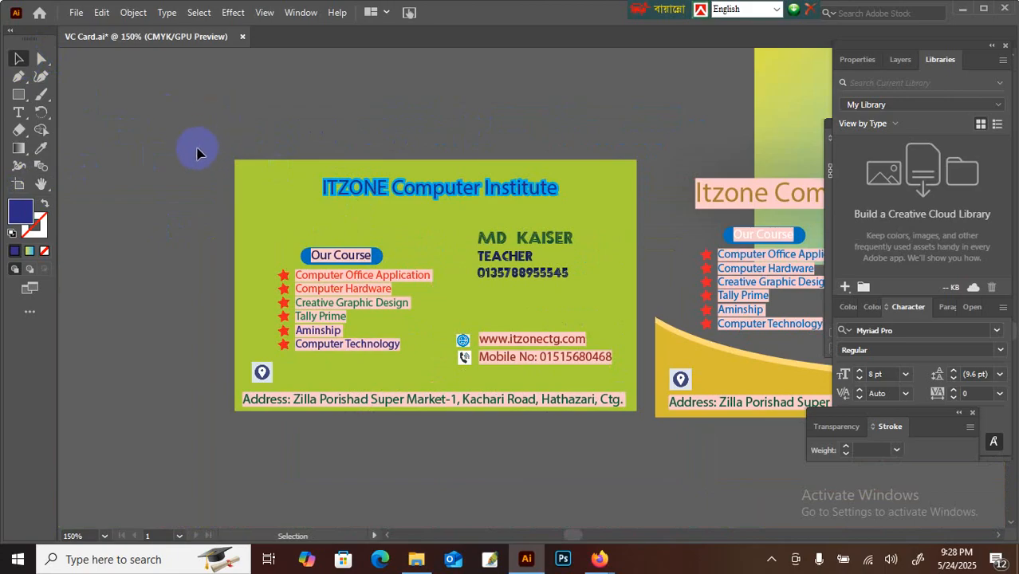
Step: Delete the yellow second card and the leftover address text
{"action": "left_click", "coordinate": [279, 200]}
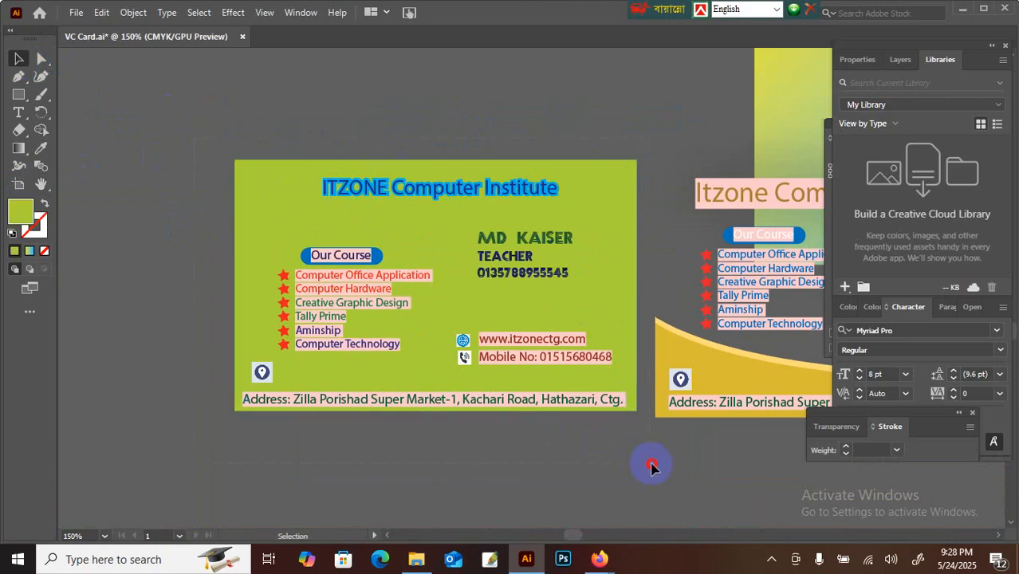
{"action": "left_click_drag", "start_coordinate": [651, 467], "coordinate": [647, 464]}
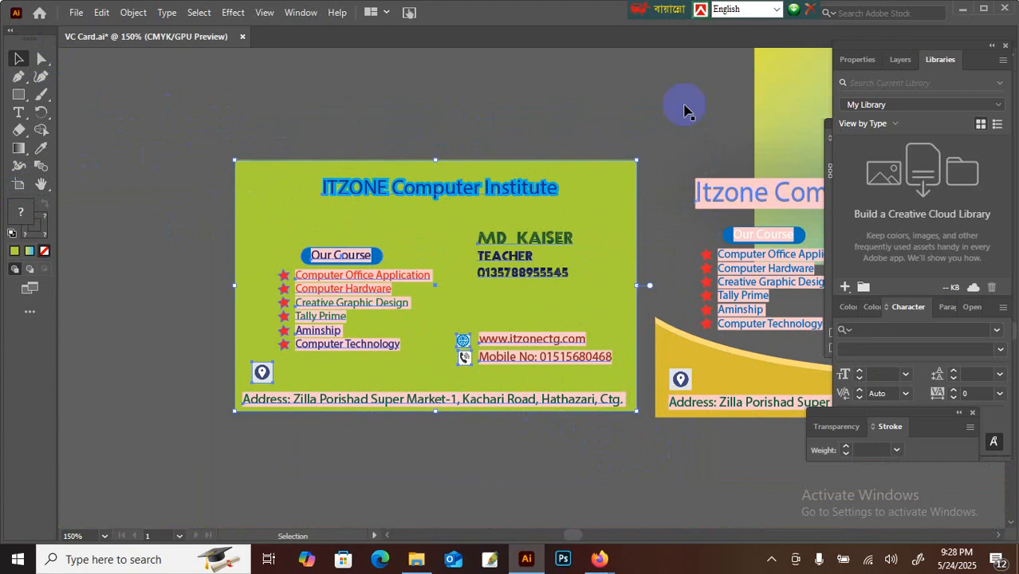
{"action": "left_click", "coordinate": [789, 403]}
{"action": "key", "text": "Delete"}
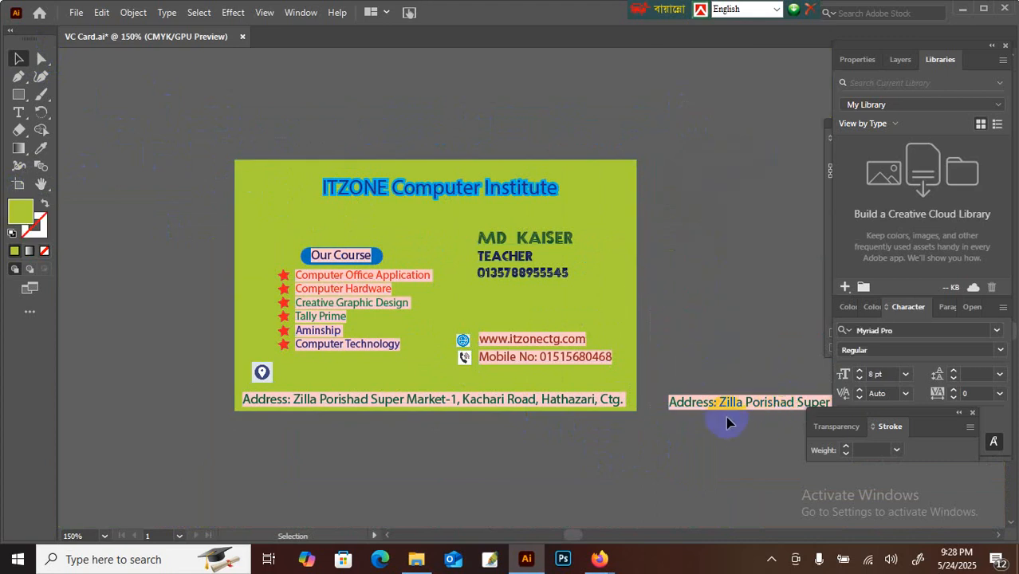
{"action": "key", "text": "Delete"}
Step: Move the whole green card slightly right and down on the canvas
{"action": "left_click", "coordinate": [208, 131]}
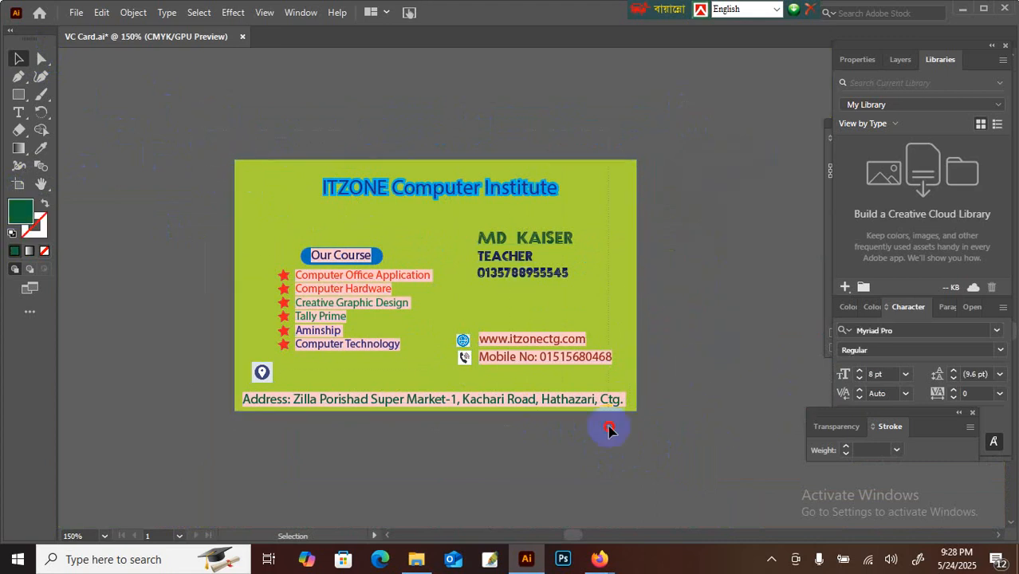
{"action": "left_click_drag", "start_coordinate": [665, 458], "coordinate": [296, 239]}
{"action": "left_click_drag", "start_coordinate": [193, 118], "coordinate": [518, 376]}
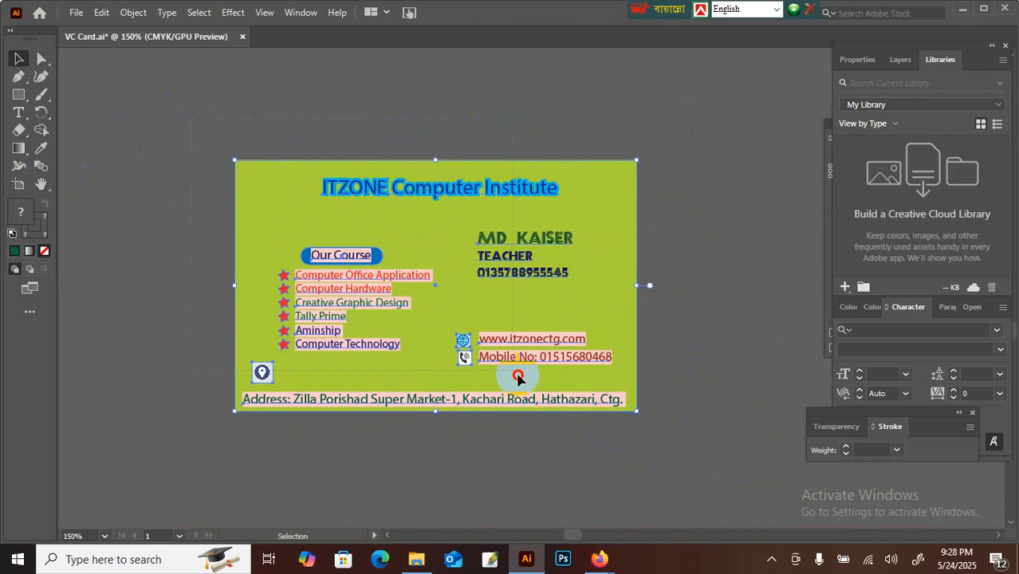
{"action": "left_click", "coordinate": [666, 444]}
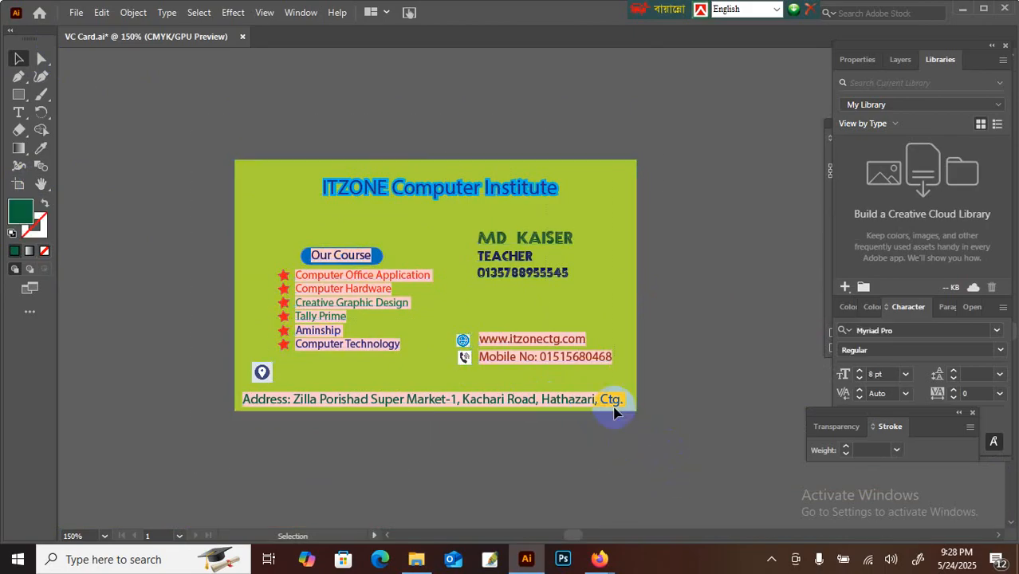
{"action": "left_click_drag", "start_coordinate": [457, 237], "coordinate": [542, 193]}
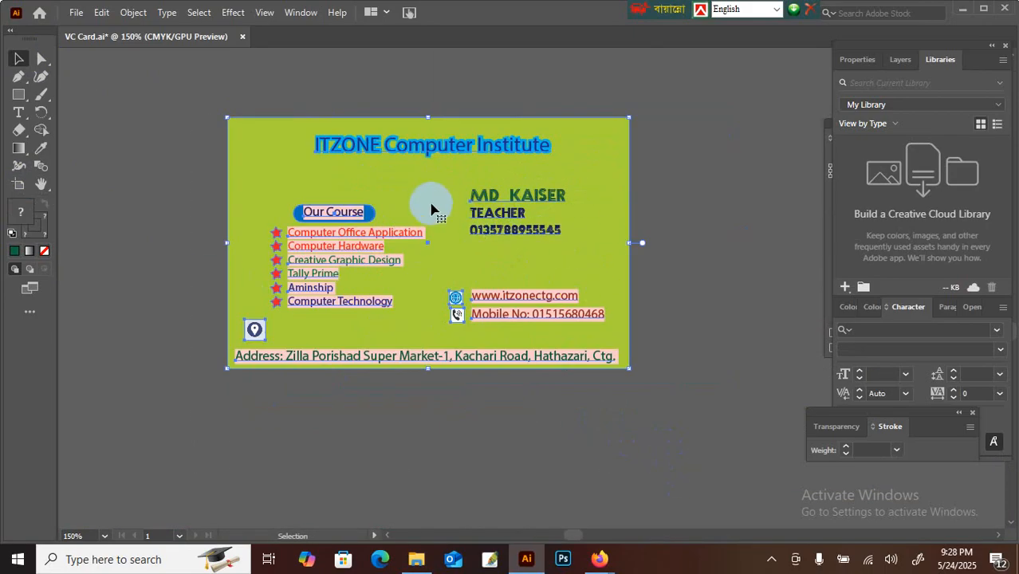
{"action": "left_click_drag", "start_coordinate": [429, 198], "coordinate": [450, 229]}
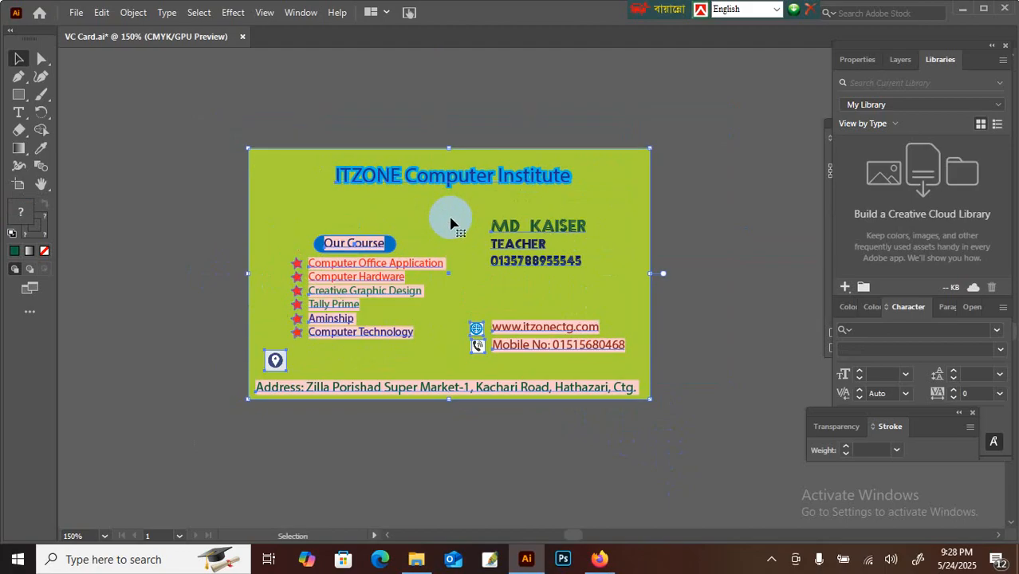
Step: Start Save As for the card and browse through the Computer Technology folders to Creative Graphics Design
{"action": "left_click", "coordinate": [75, 13]}
{"action": "left_click", "coordinate": [98, 151]}
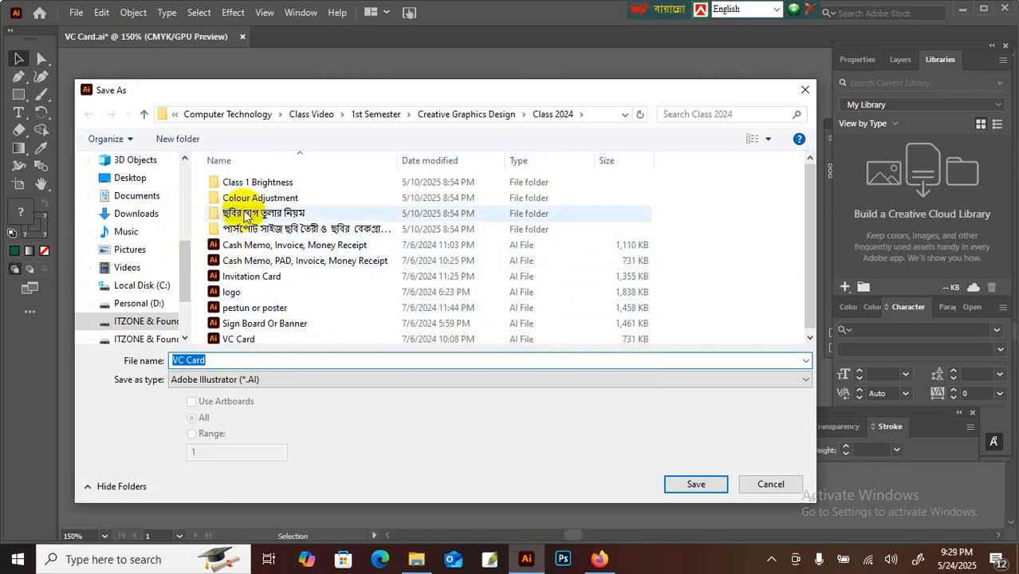
{"action": "left_click", "coordinate": [143, 116]}
{"action": "left_click", "coordinate": [250, 204]}
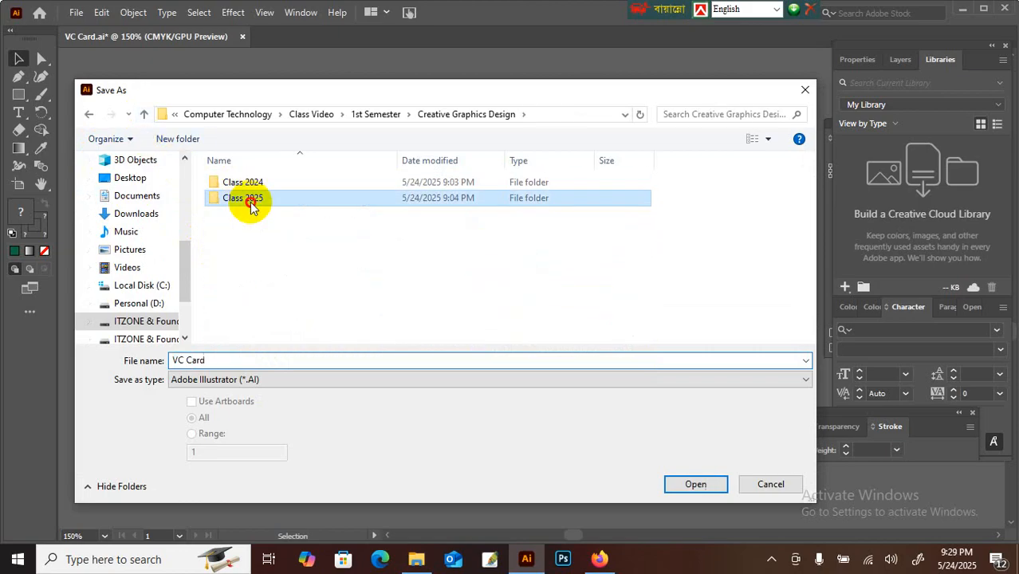
{"action": "double_click", "coordinate": [250, 204]}
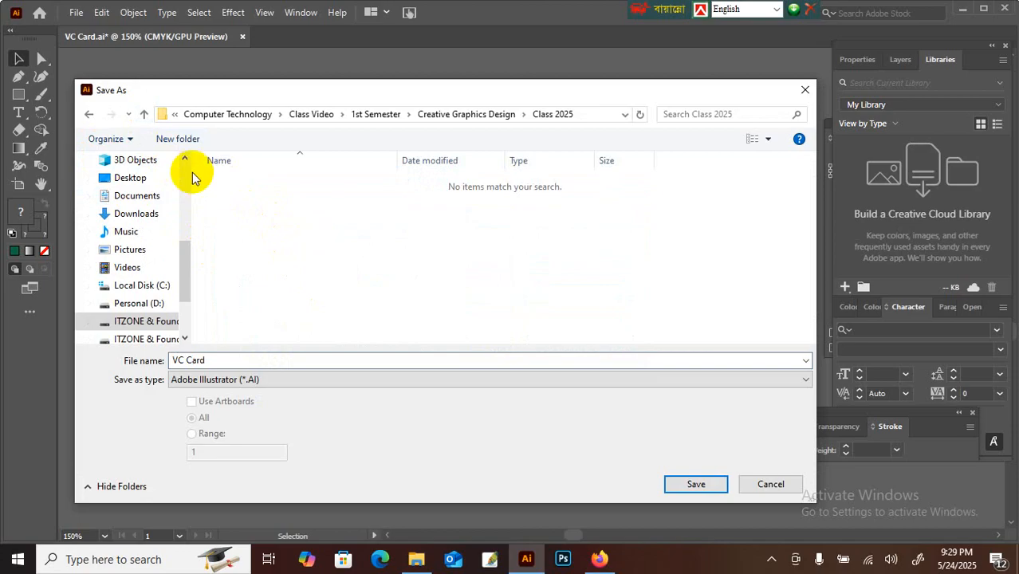
{"action": "left_click", "coordinate": [146, 116]}
{"action": "left_click", "coordinate": [147, 118]}
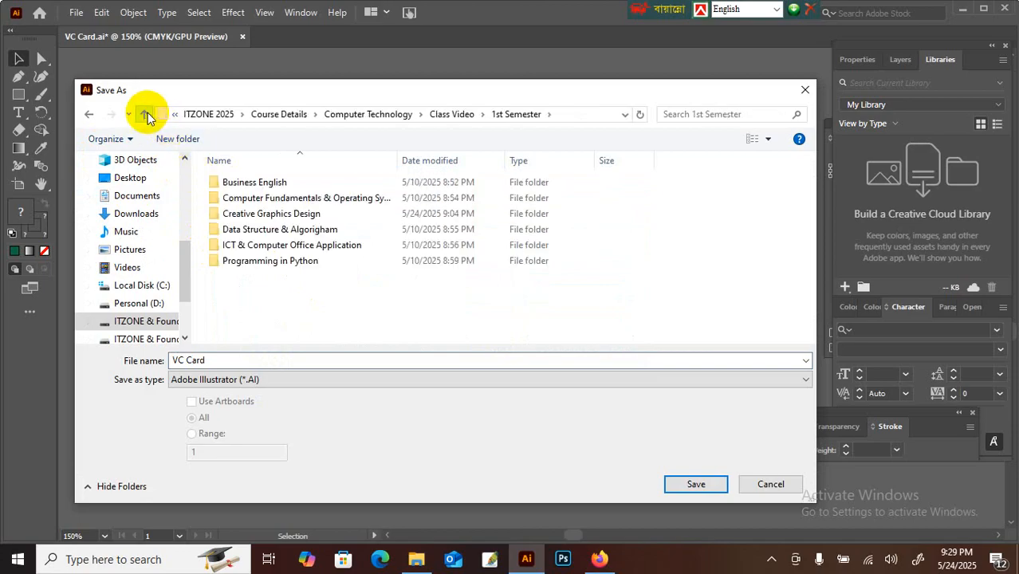
{"action": "left_click", "coordinate": [147, 116]}
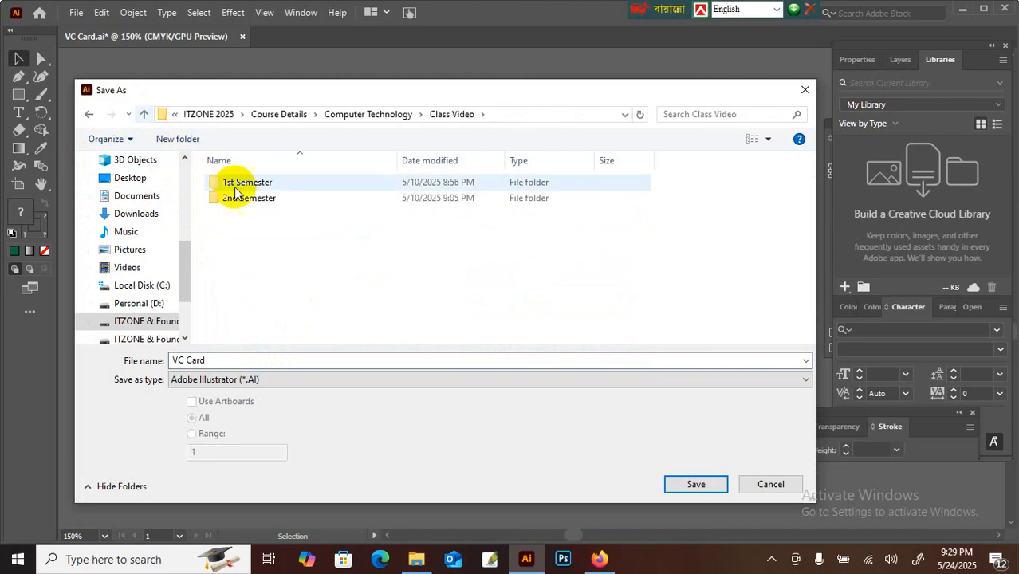
{"action": "left_click", "coordinate": [145, 114]}
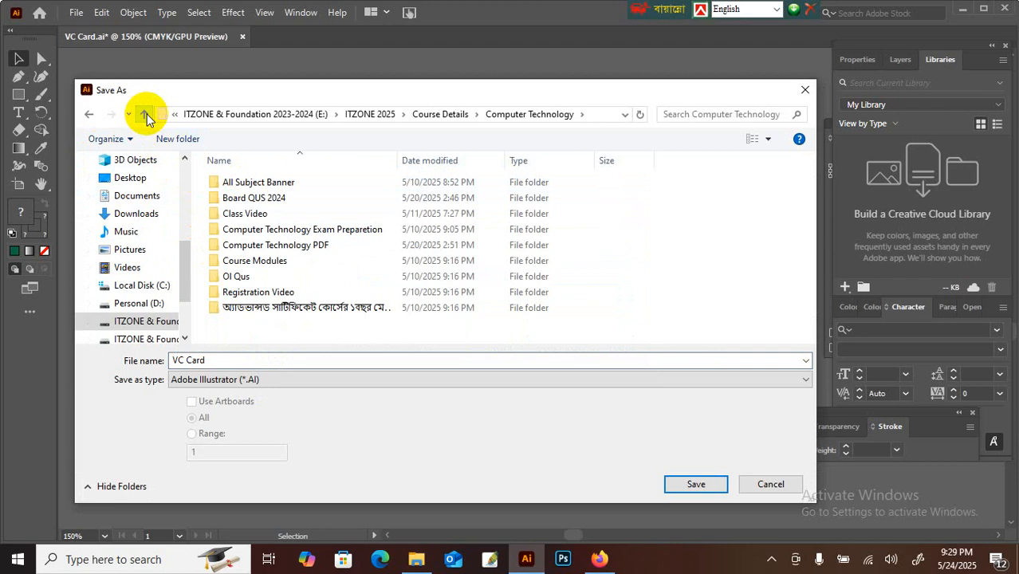
{"action": "double_click", "coordinate": [275, 246]}
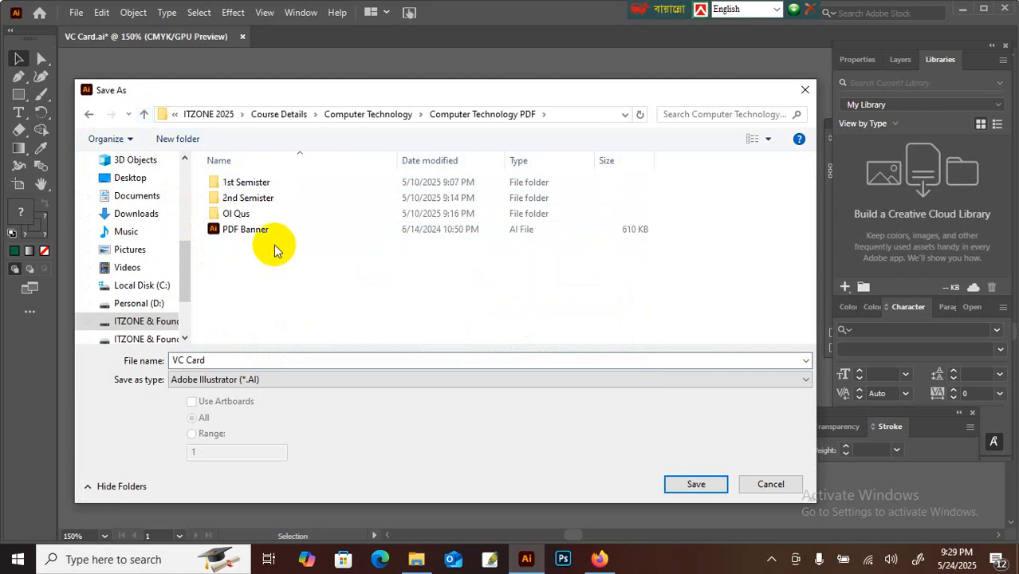
{"action": "double_click", "coordinate": [241, 182]}
{"action": "left_click", "coordinate": [273, 216]}
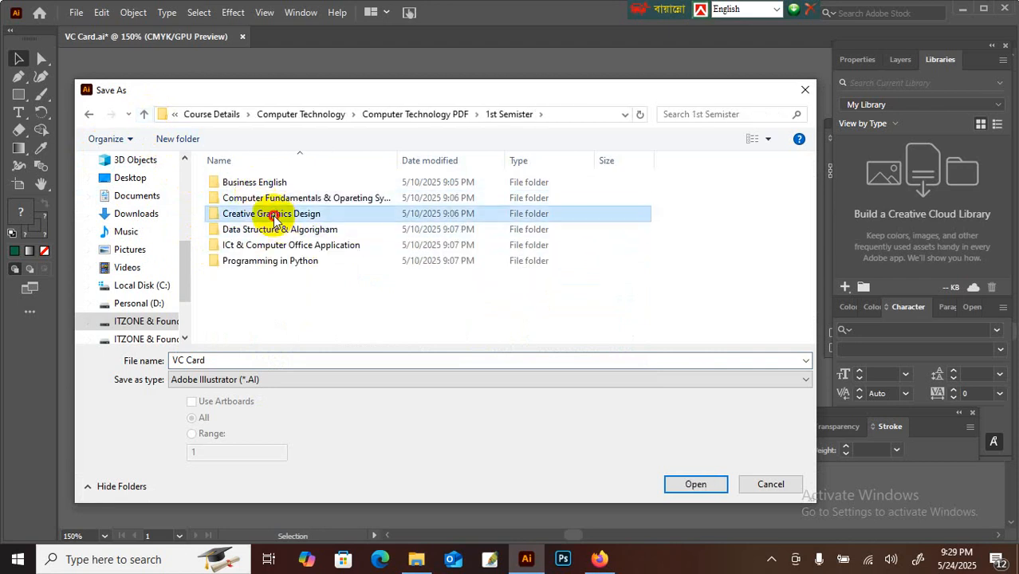
{"action": "double_click", "coordinate": [274, 215]}
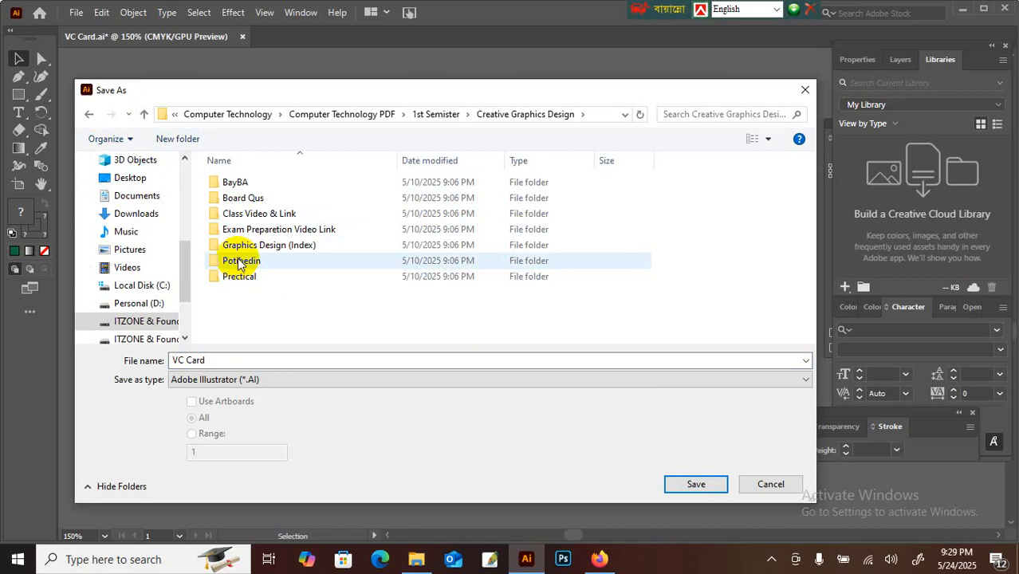
Step: Navigate to Class Video > 1st Semester > Creative Graphics Design > Class 2025
{"action": "left_click", "coordinate": [148, 117]}
{"action": "left_click", "coordinate": [149, 117]}
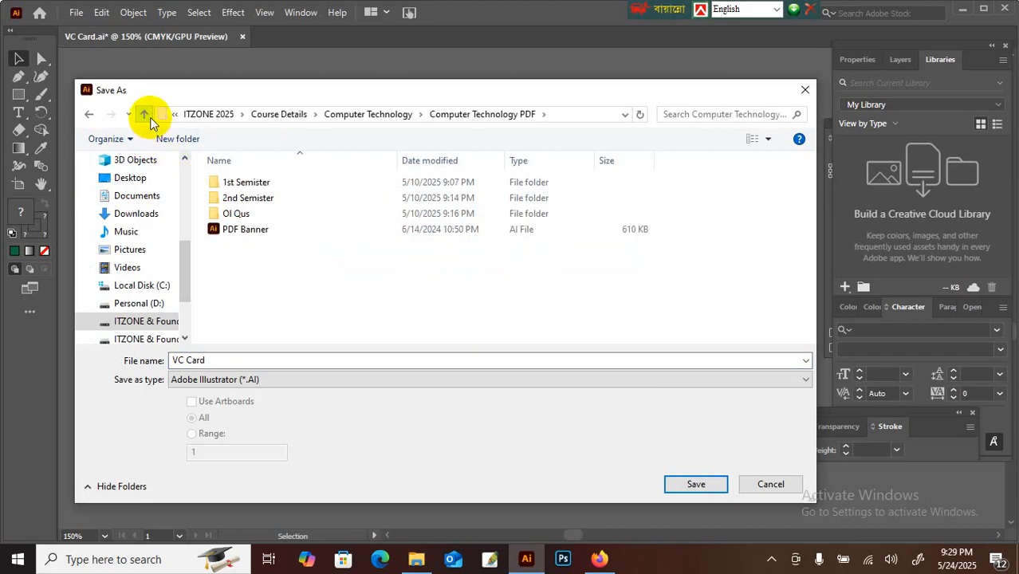
{"action": "left_click", "coordinate": [148, 117]}
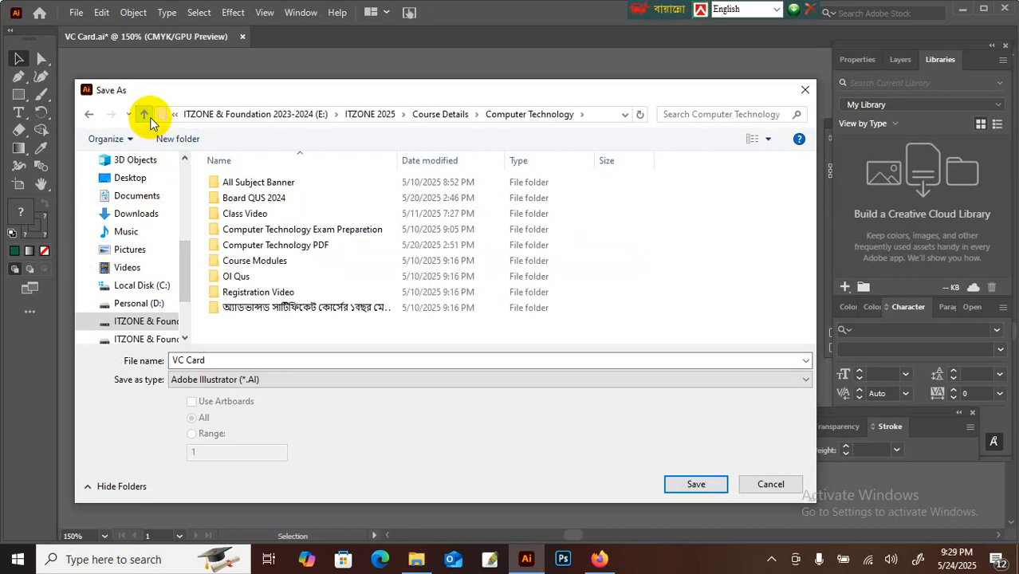
{"action": "double_click", "coordinate": [257, 214]}
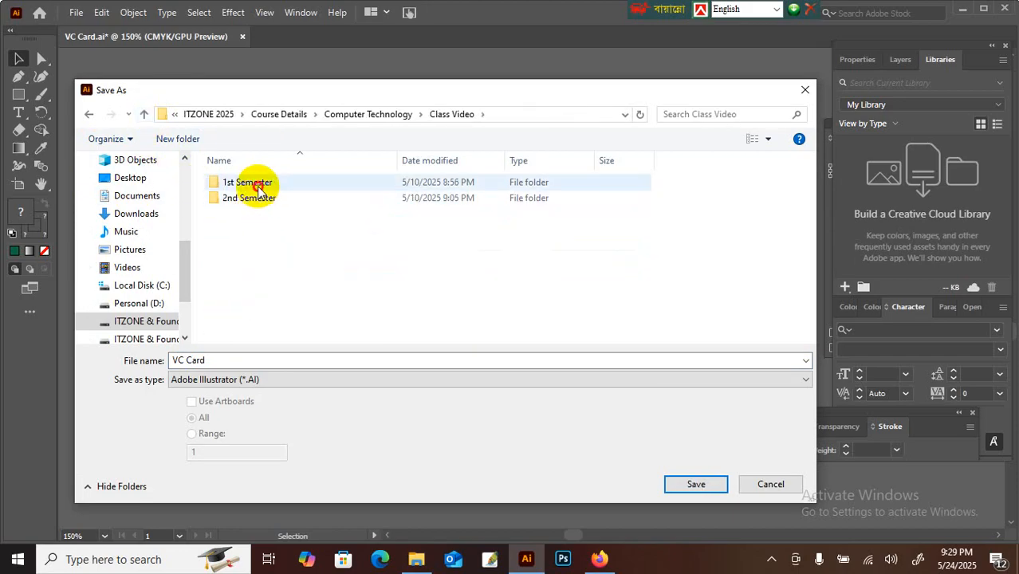
{"action": "double_click", "coordinate": [257, 190]}
{"action": "double_click", "coordinate": [272, 221]}
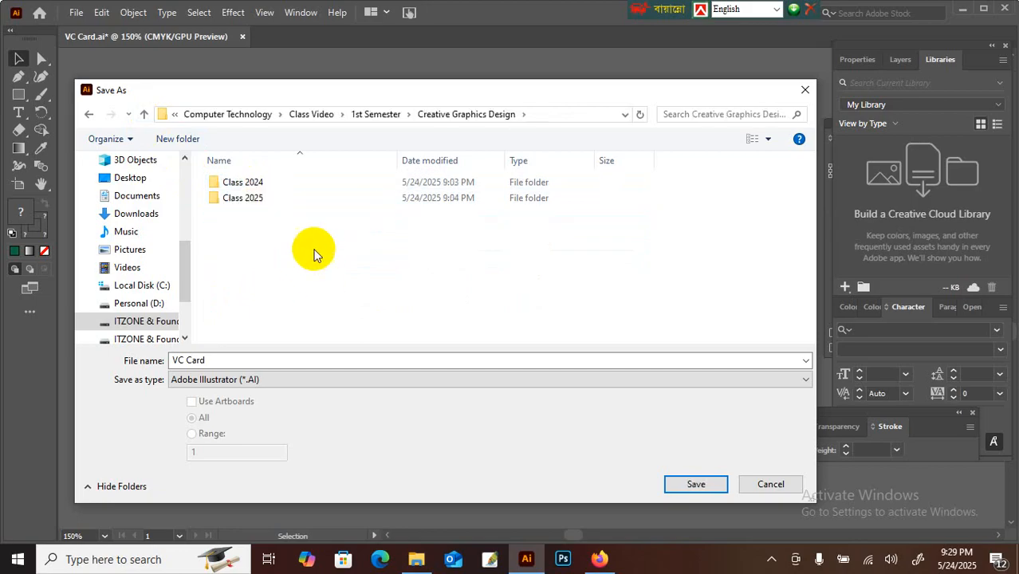
{"action": "double_click", "coordinate": [257, 185]}
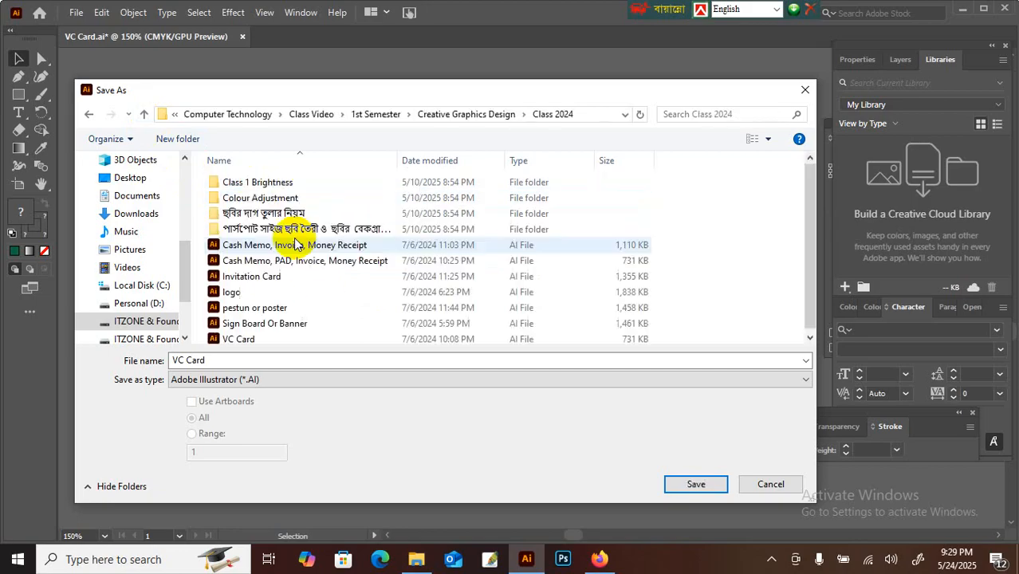
{"action": "left_click", "coordinate": [143, 114]}
{"action": "double_click", "coordinate": [258, 199]}
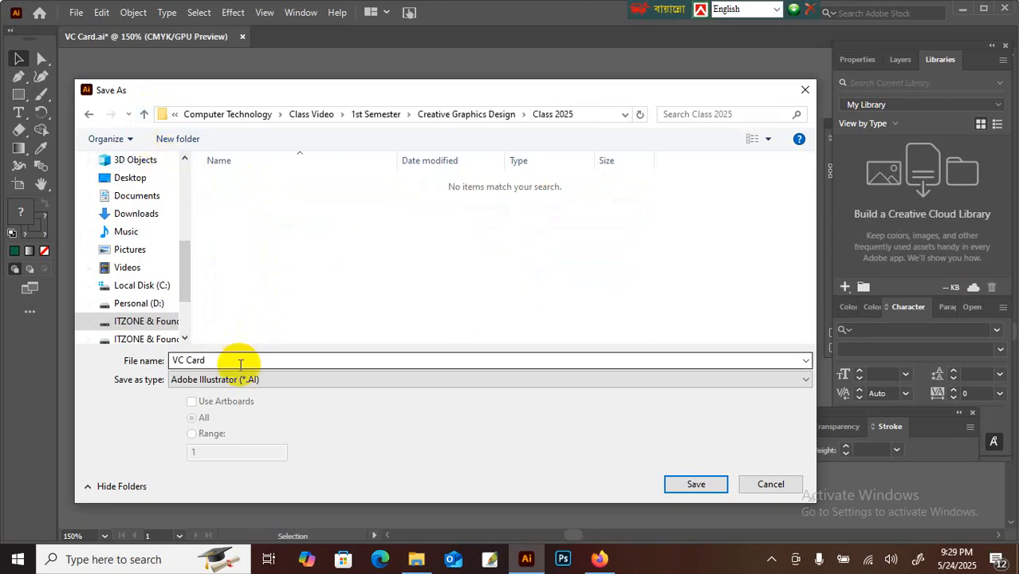
Step: Save VC Card.ai with the default Illustrator options, then minimize Illustrator and close File Explorer
{"action": "left_click", "coordinate": [688, 481]}
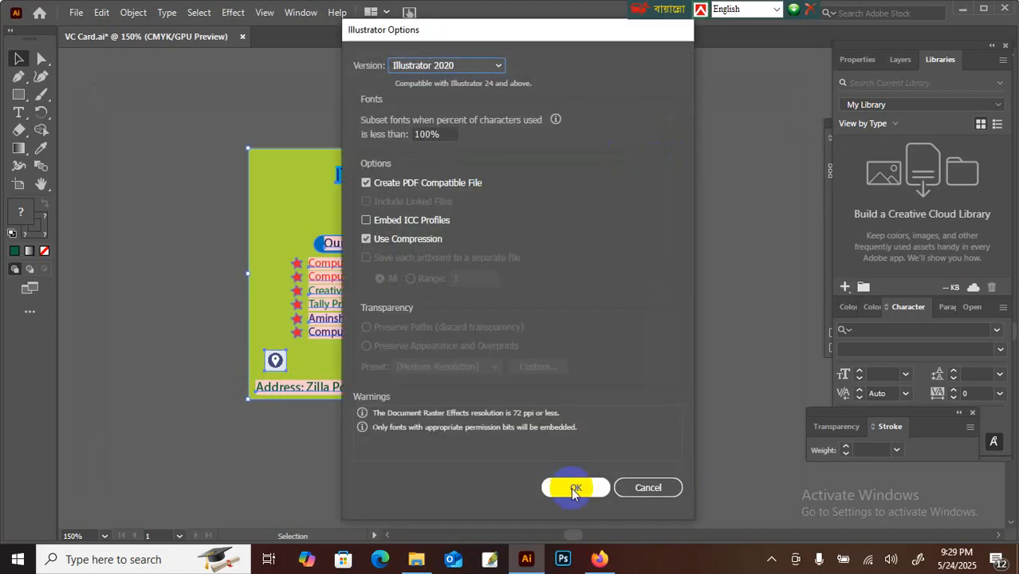
{"action": "left_click", "coordinate": [574, 487]}
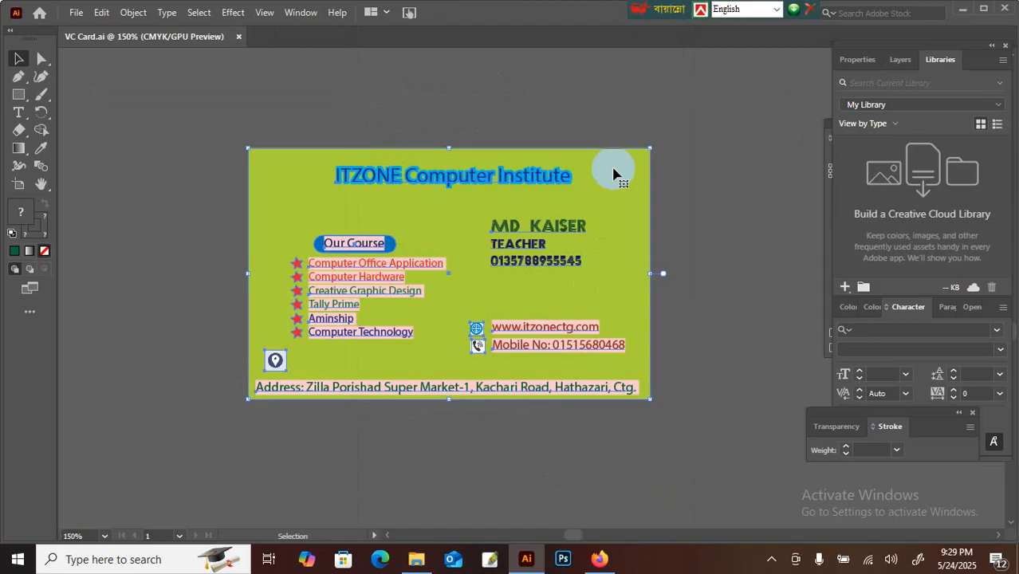
{"action": "left_click", "coordinate": [962, 9]}
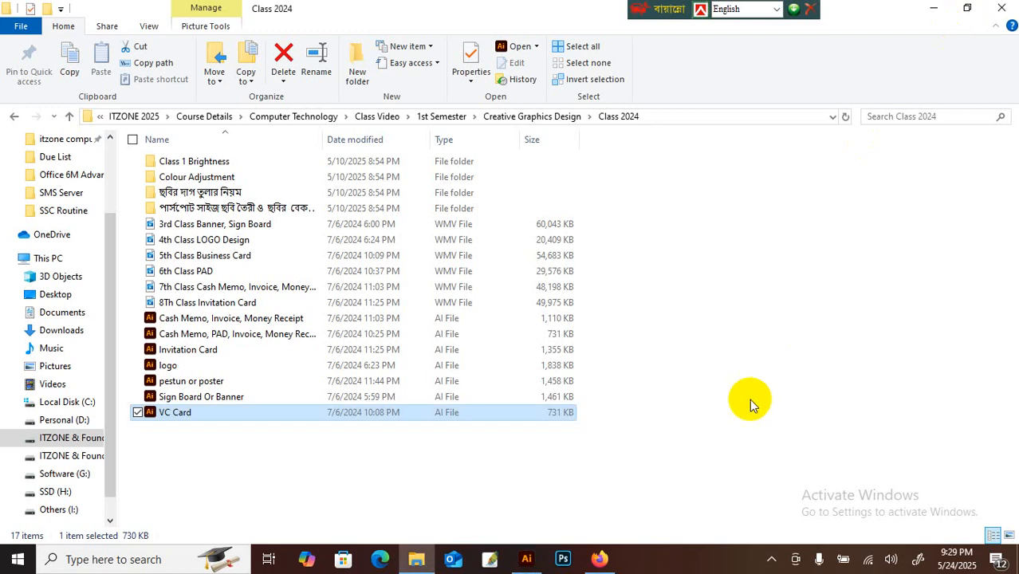
{"action": "left_click", "coordinate": [1006, 7]}
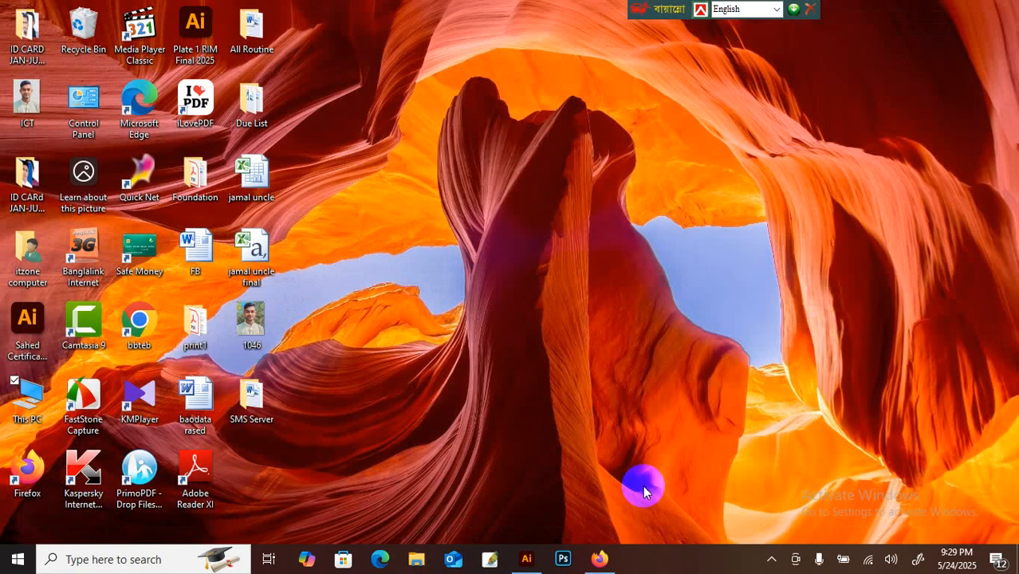
Step: Return the ended Google Meet to its home screen and close the Meet tab
{"action": "left_click", "coordinate": [600, 558]}
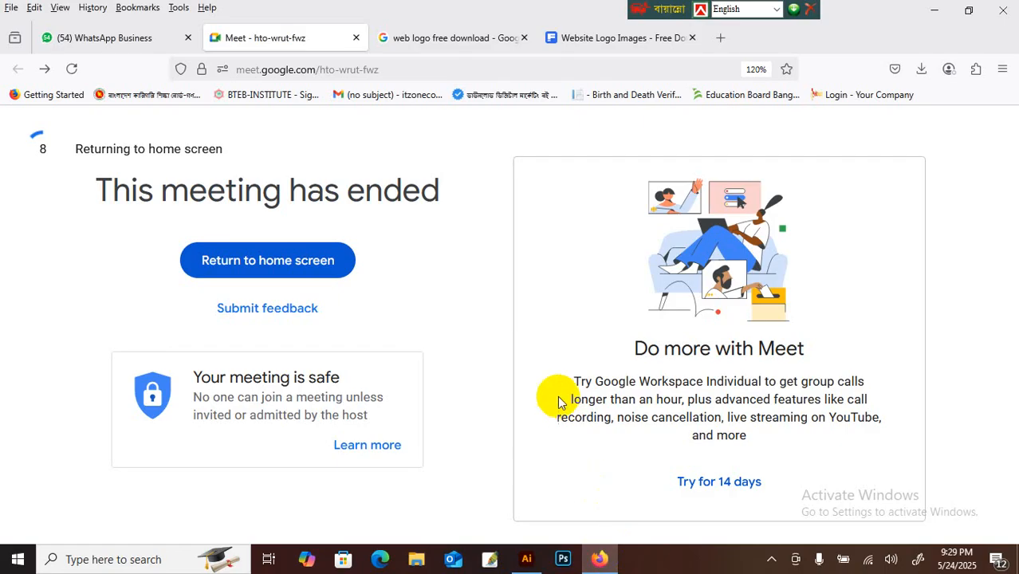
{"action": "left_click", "coordinate": [299, 269]}
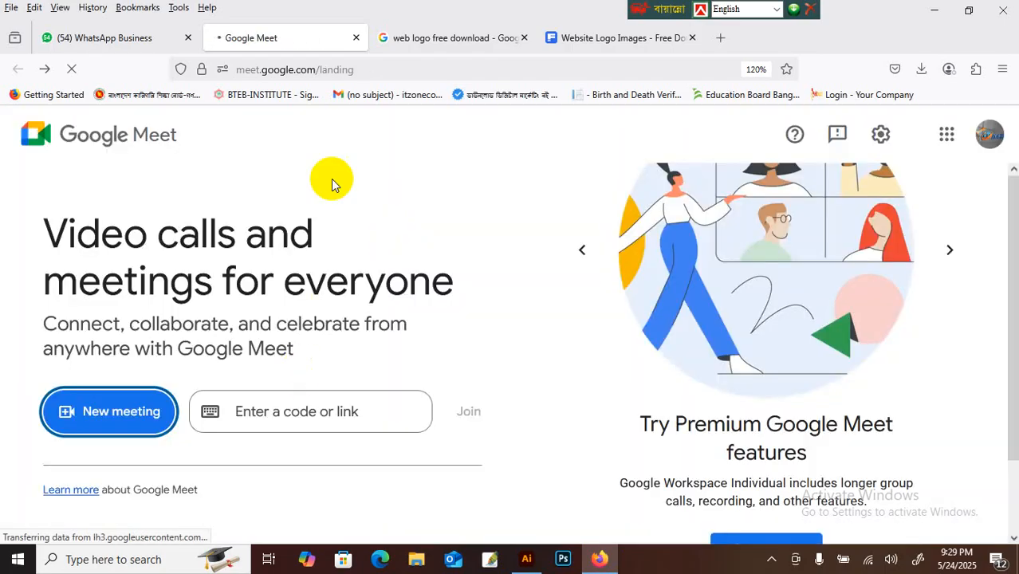
{"action": "left_click", "coordinate": [355, 38]}
Step: Scroll up through the WhatsApp Business chat, minimize Firefox, and show the hidden tray icons
{"action": "left_click", "coordinate": [122, 37]}
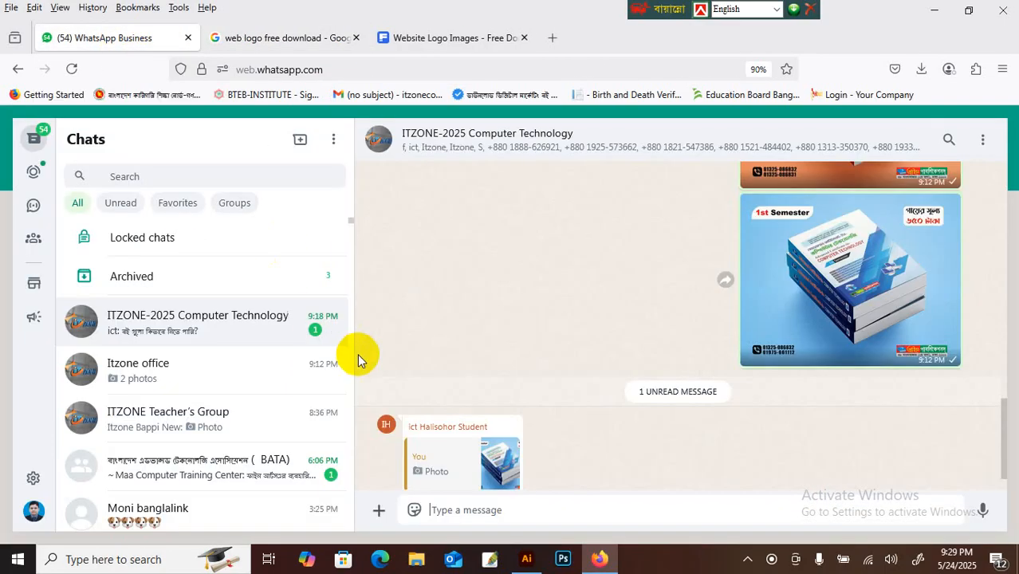
{"action": "scroll", "coordinate": [487, 257], "scroll_direction": "up", "scroll_amount": 10}
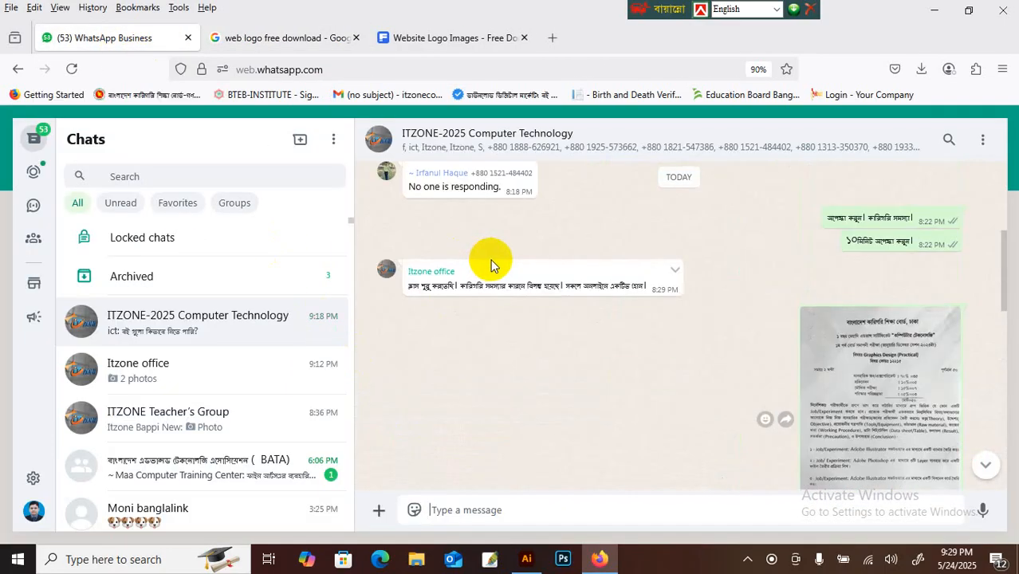
{"action": "scroll", "coordinate": [503, 269], "scroll_direction": "up", "scroll_amount": 3}
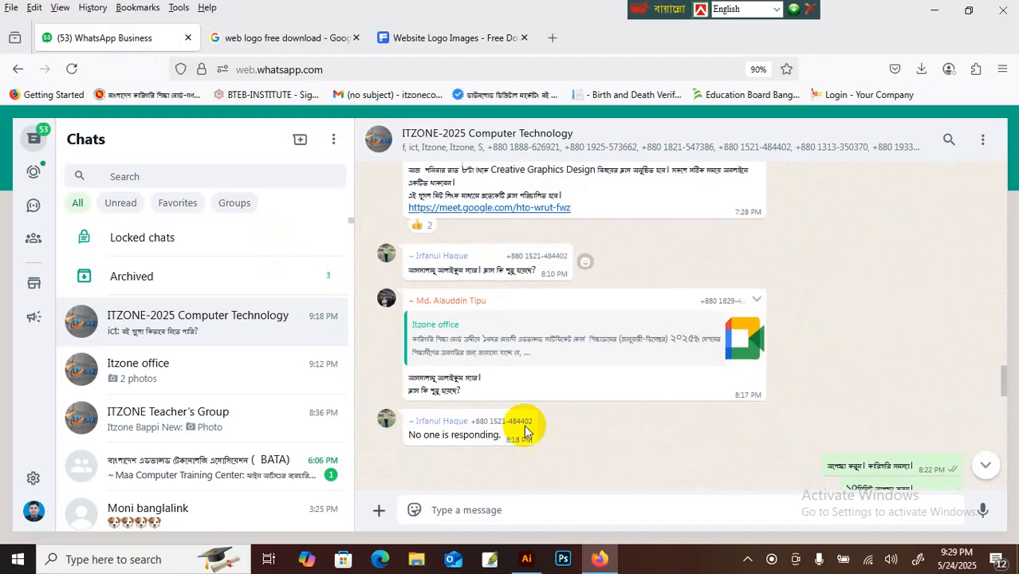
{"action": "left_click", "coordinate": [938, 11]}
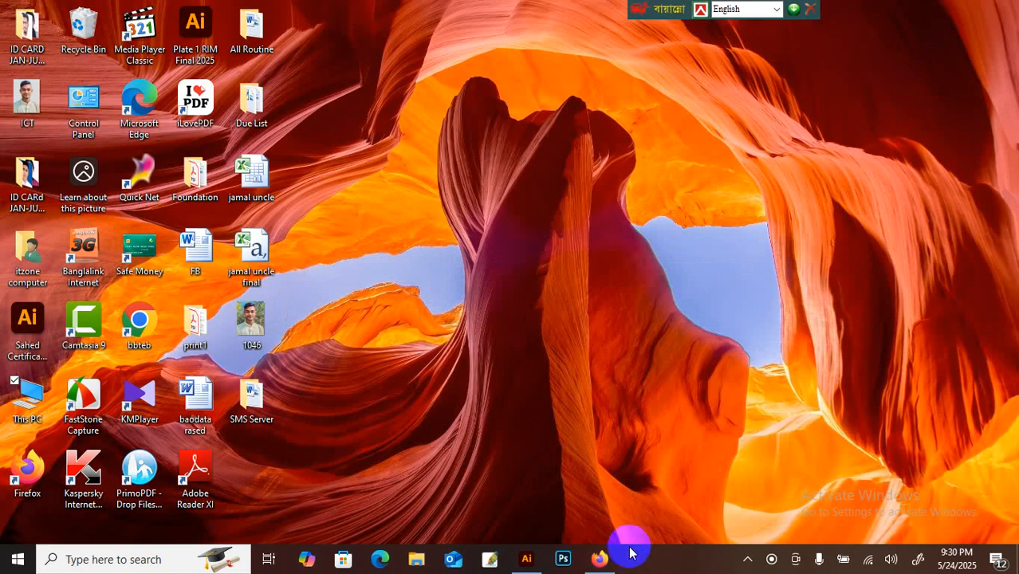
{"action": "left_click", "coordinate": [818, 559]}
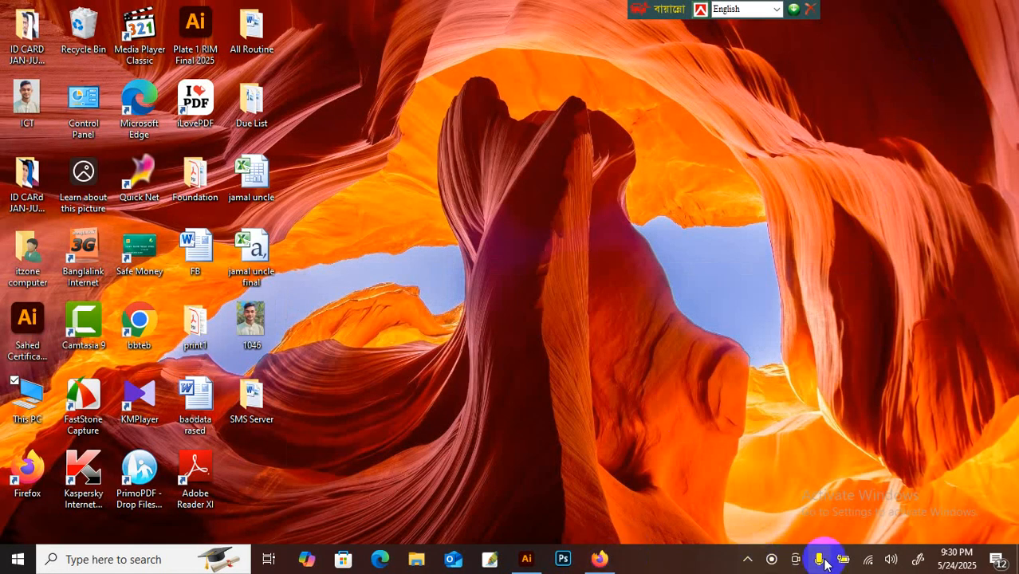
{"action": "left_click", "coordinate": [645, 62]}
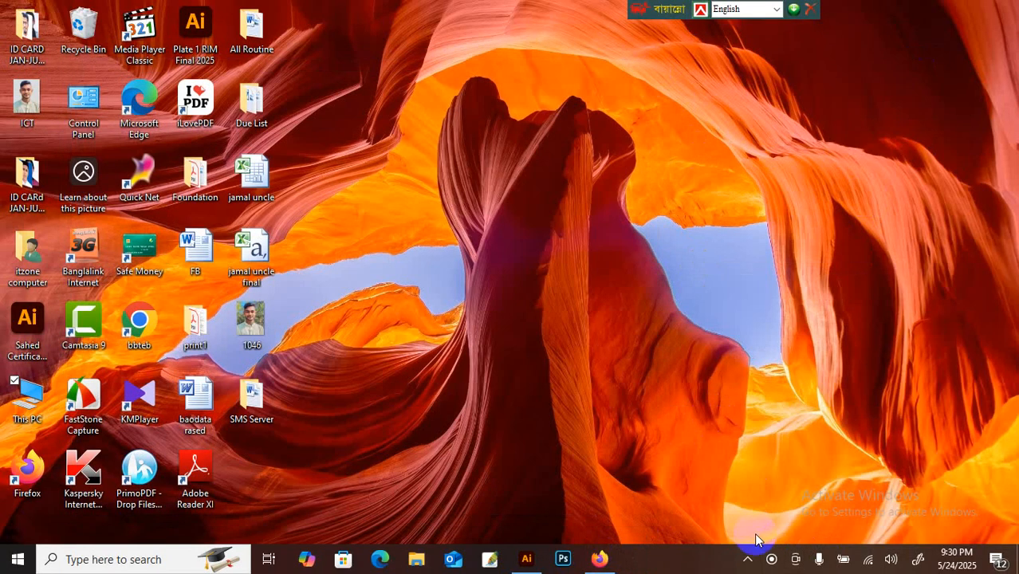